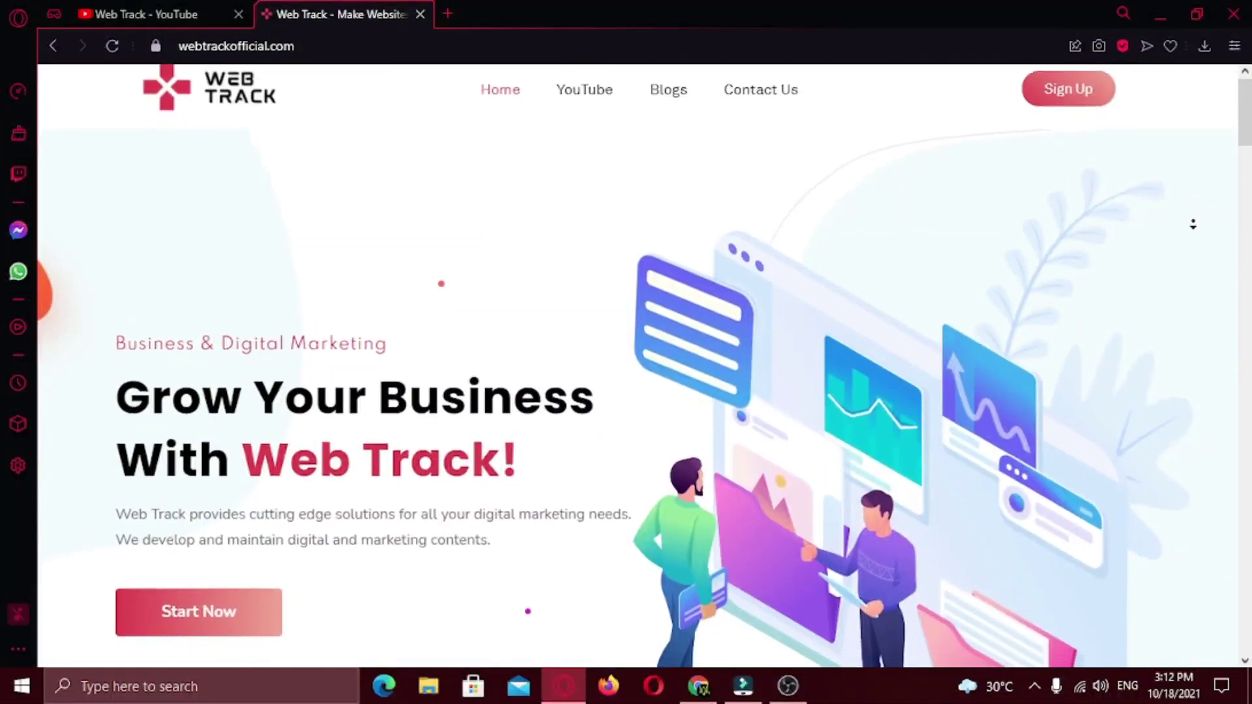
# - Scroll the Web Track homepage from the hero banner to the Stay In Touch newsletter section
pyautogui.scroll(-6, 1193, 224)
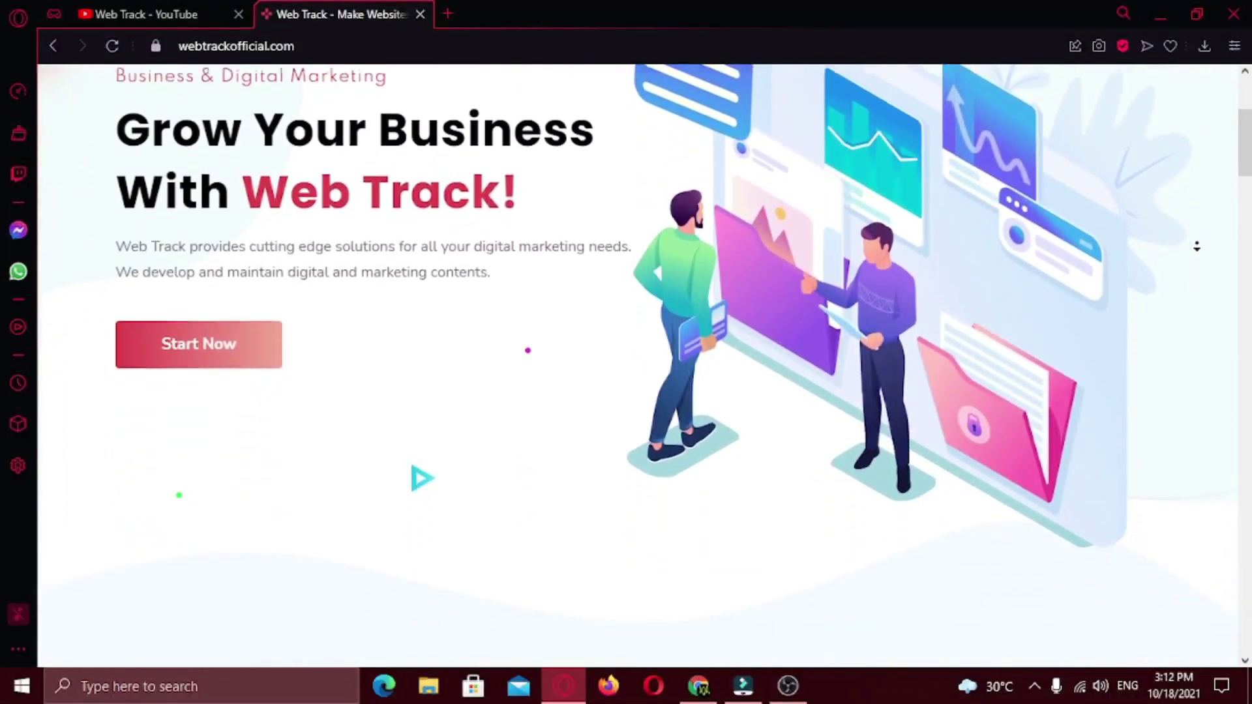
pyautogui.scroll(-7, 1196, 246)
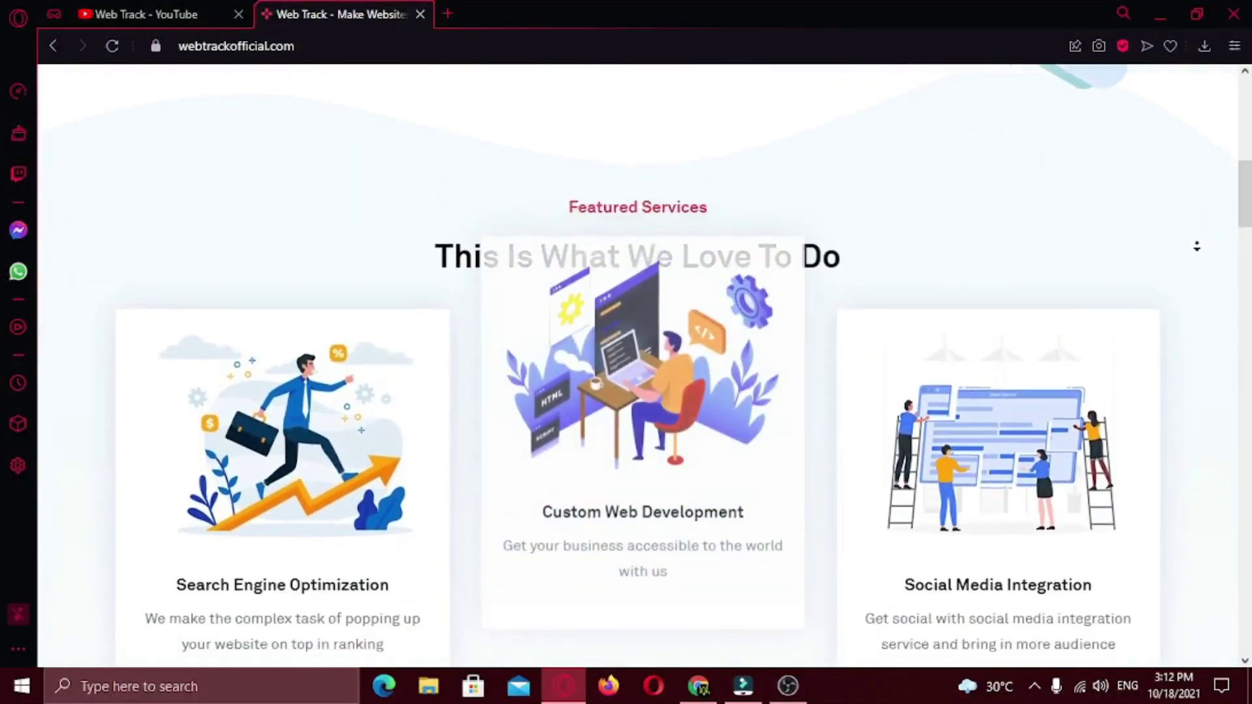
pyautogui.scroll(-7, 1196, 246)
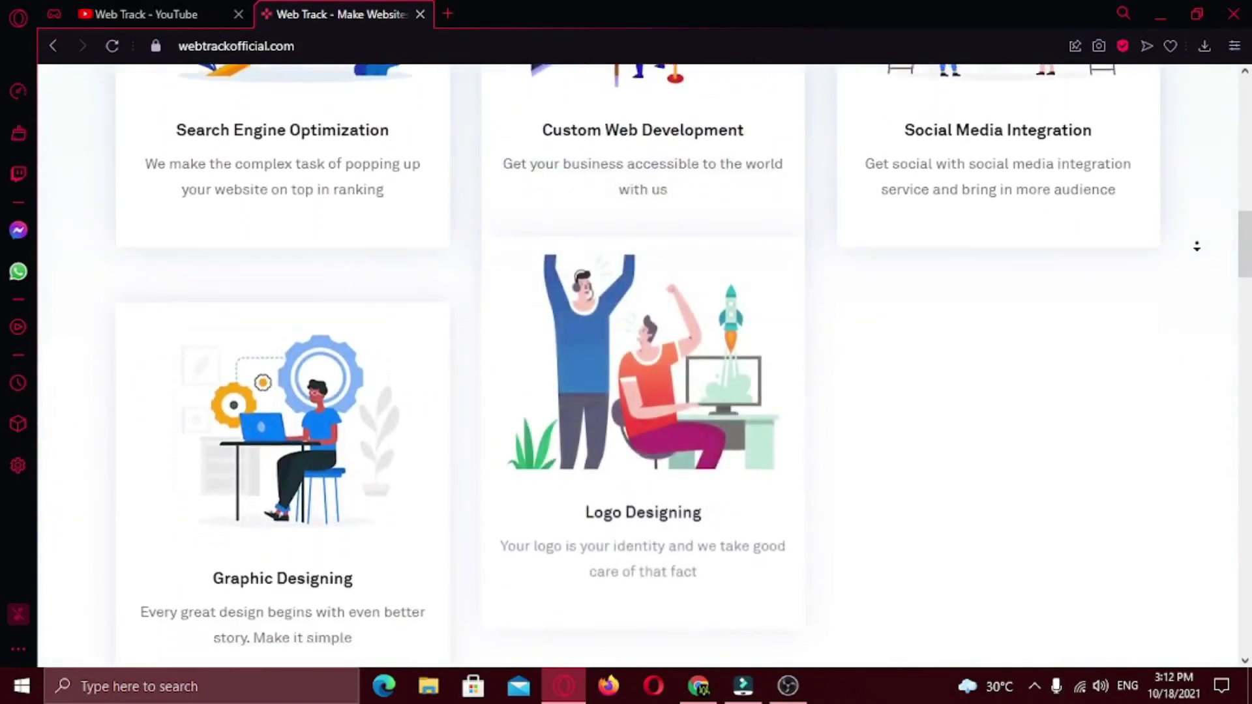
pyautogui.scroll(-7, 1196, 247)
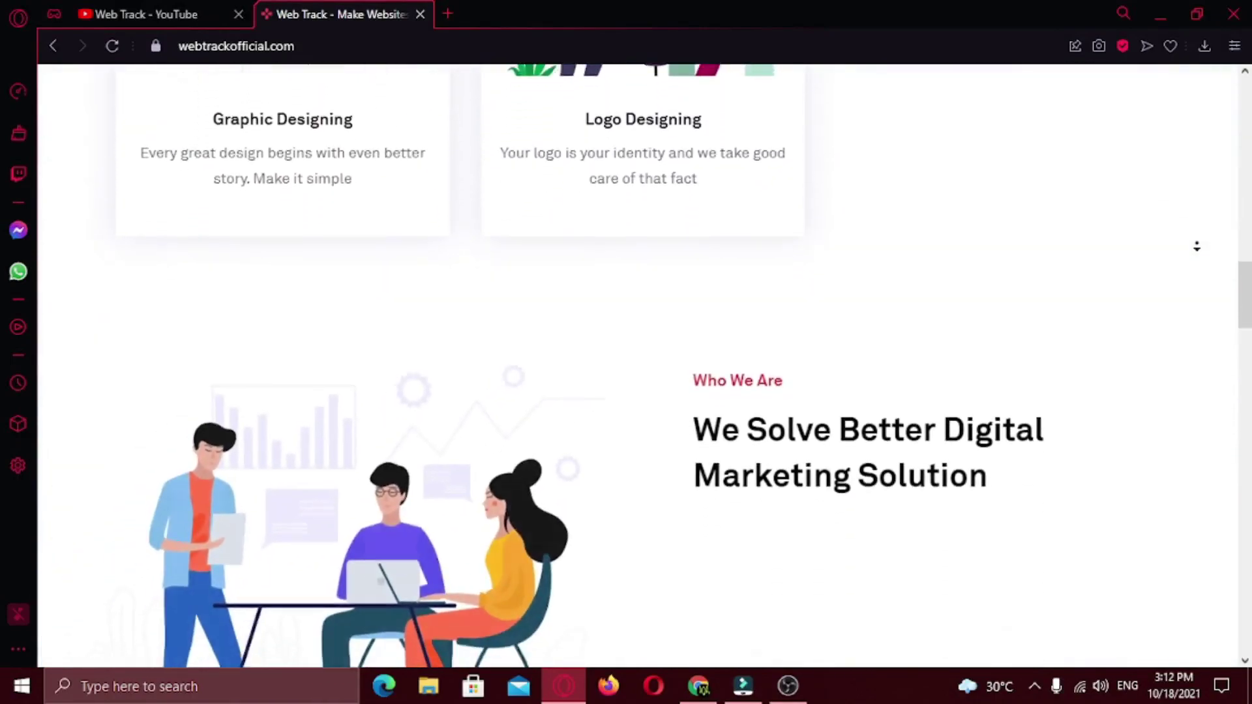
pyautogui.scroll(-7, 1196, 246)
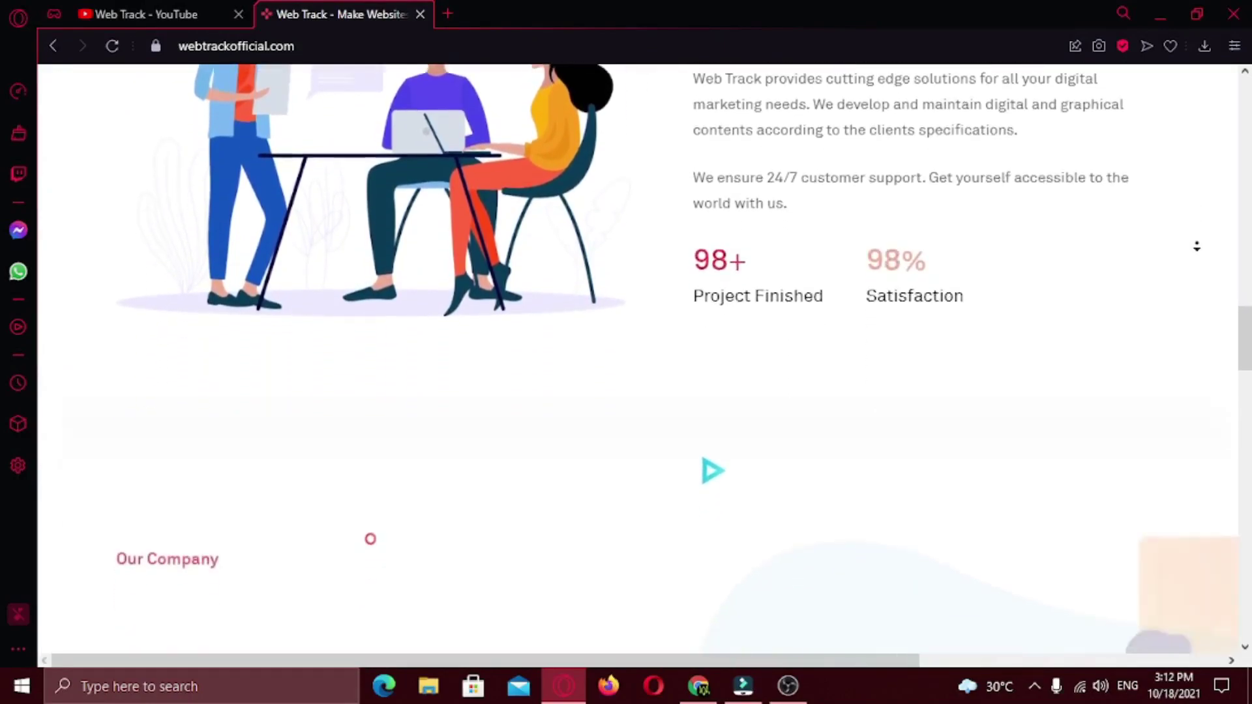
pyautogui.scroll(-6, 1196, 247)
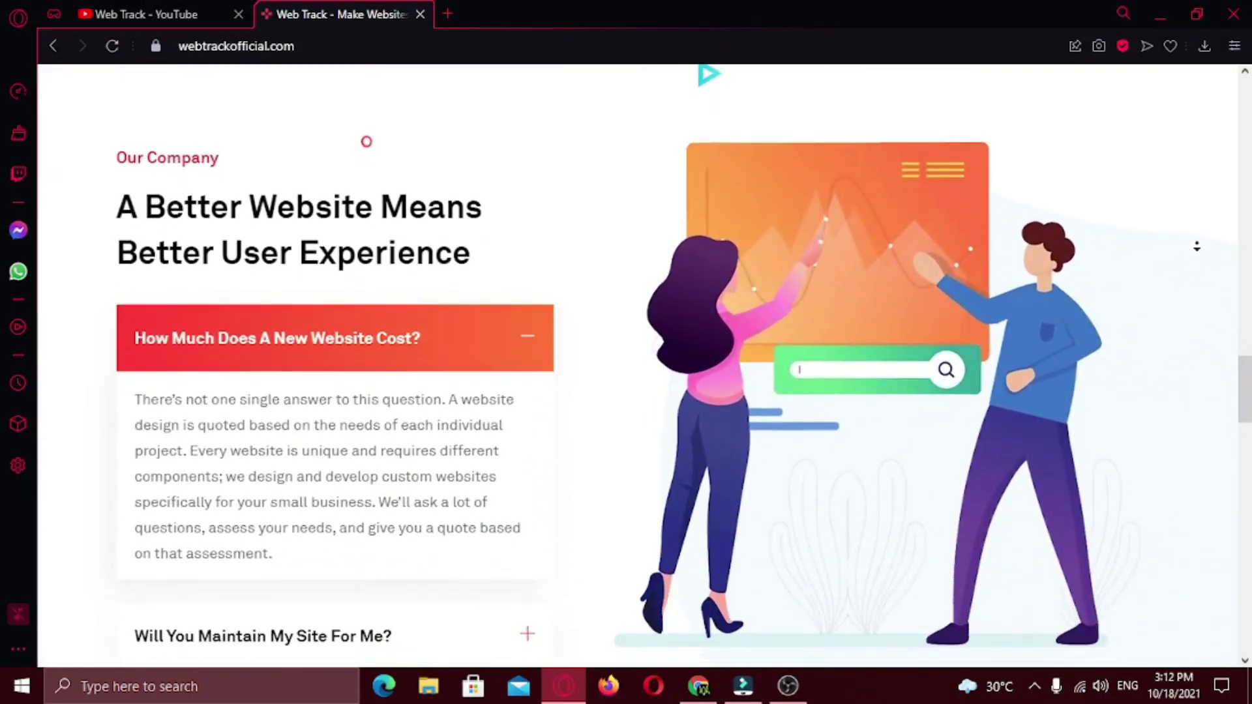
pyautogui.scroll(-8, 1196, 246)
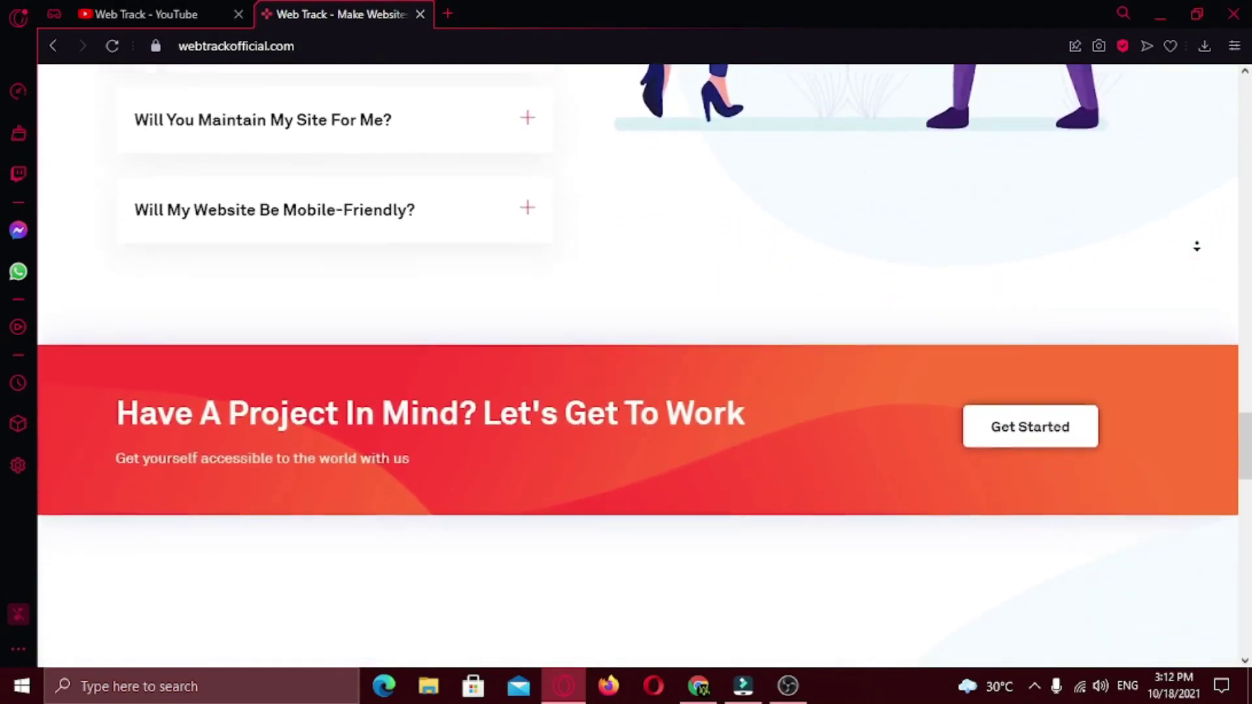
pyautogui.scroll(-8, 1196, 246)
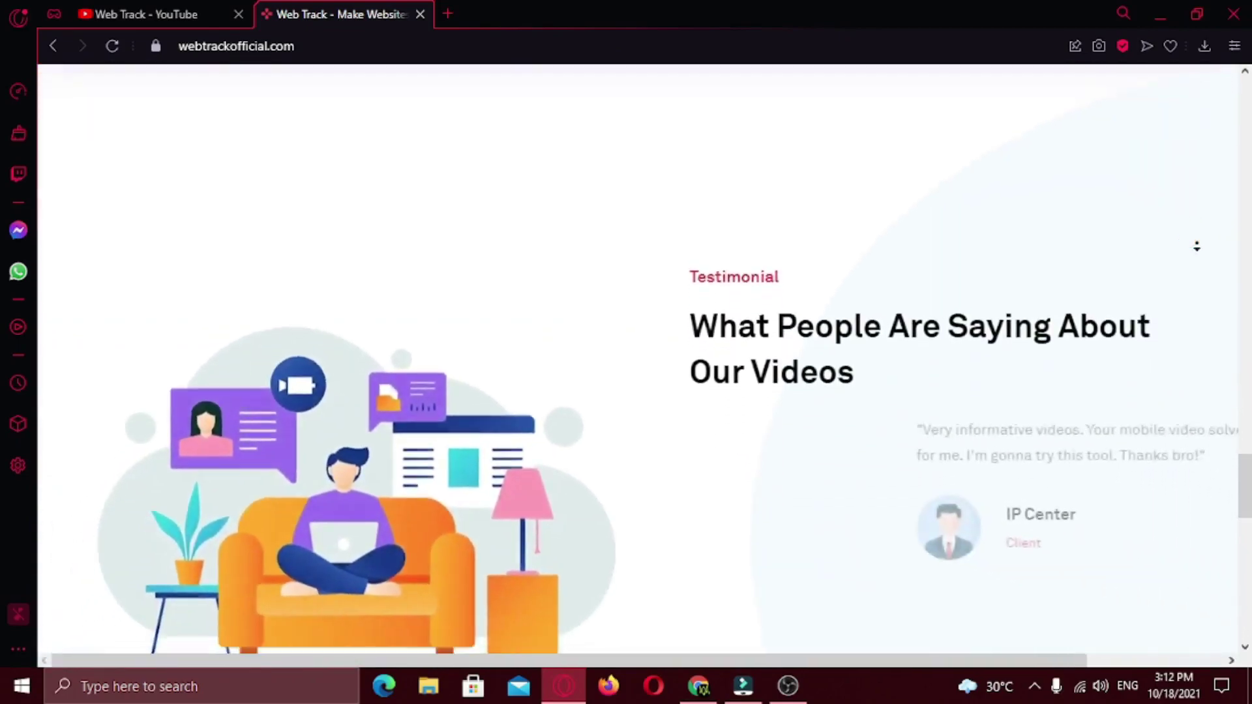
pyautogui.scroll(-7, 1196, 247)
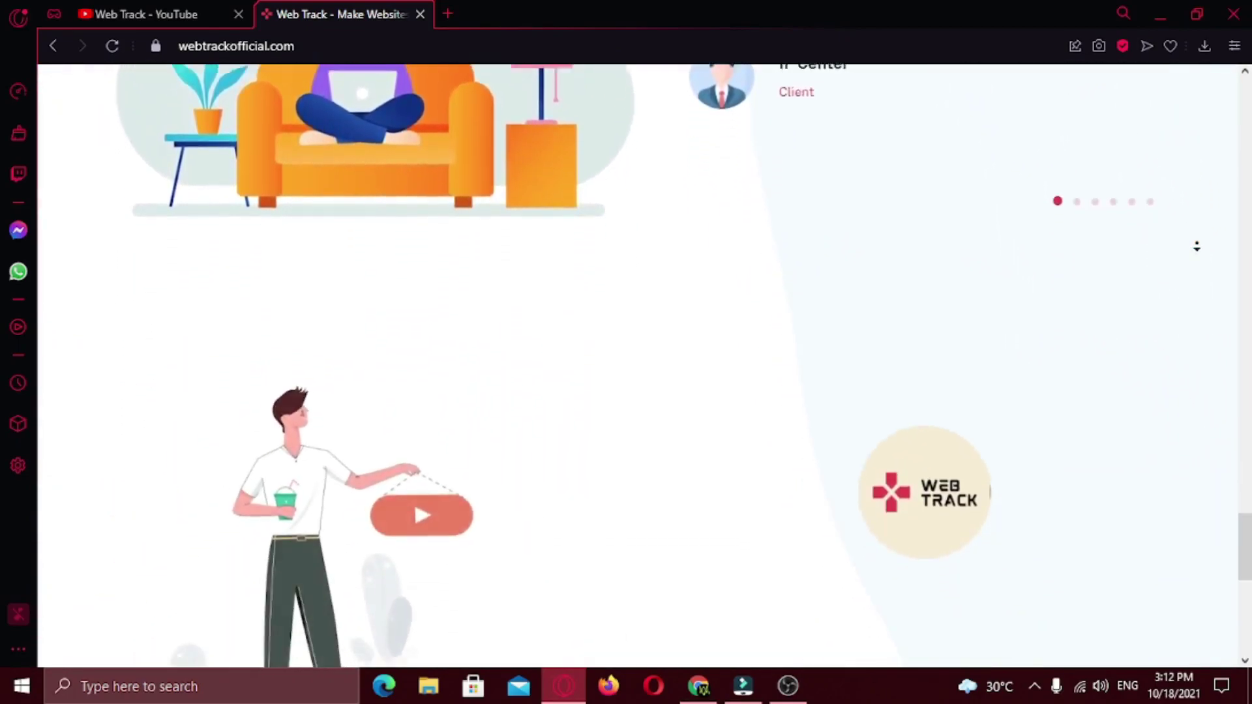
pyautogui.scroll(-7, 1196, 246)
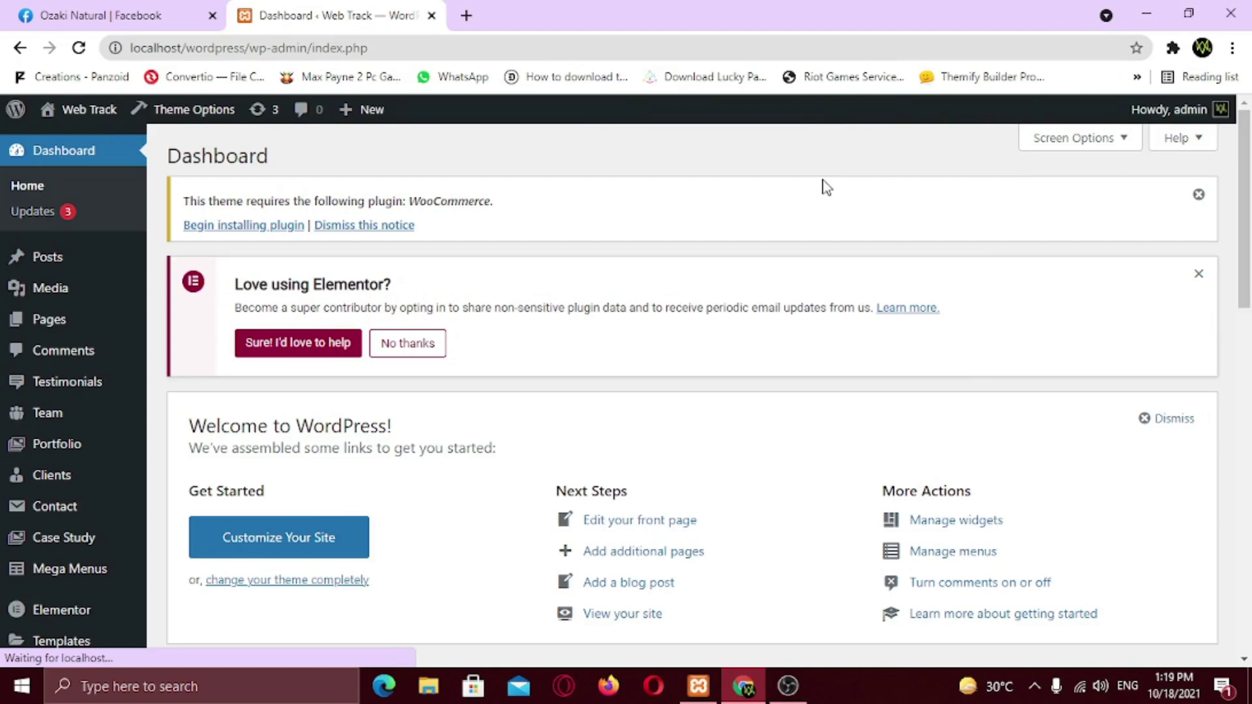
# - Search the plugin directory for 'wp optimize' under Plugins > Add New
pyautogui.scroll(-6, 559, 341)
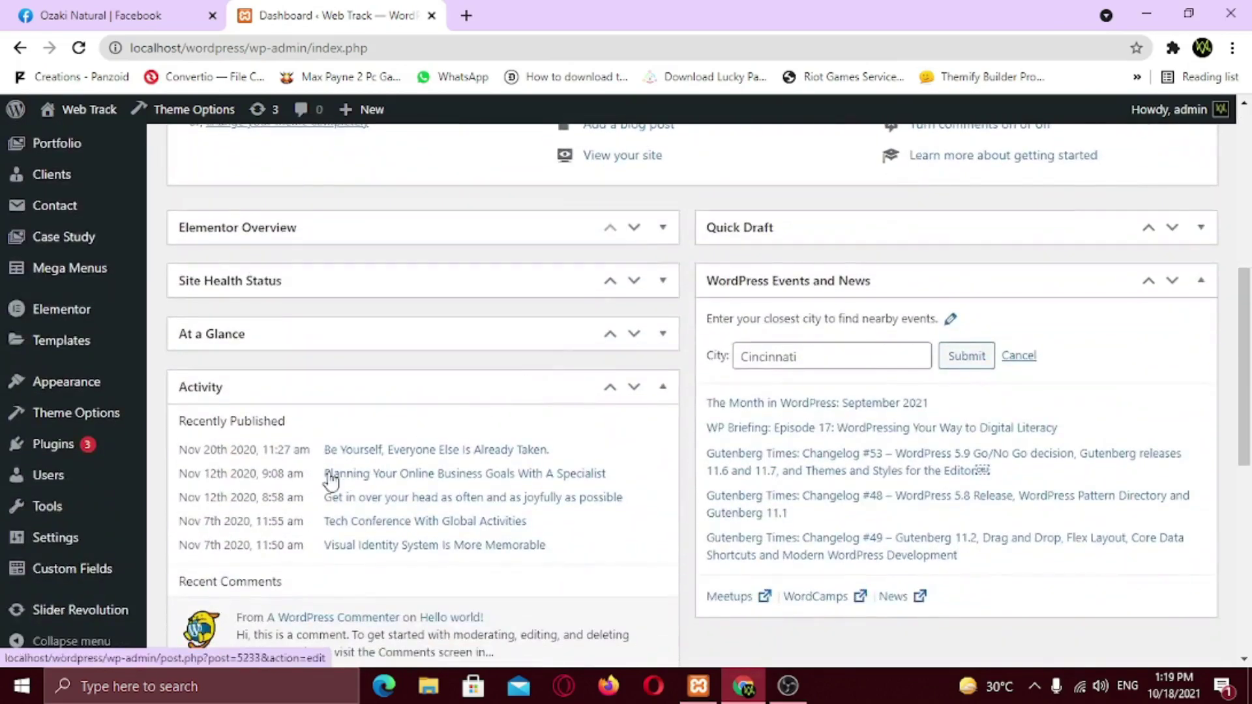
pyautogui.moveTo(53, 446)
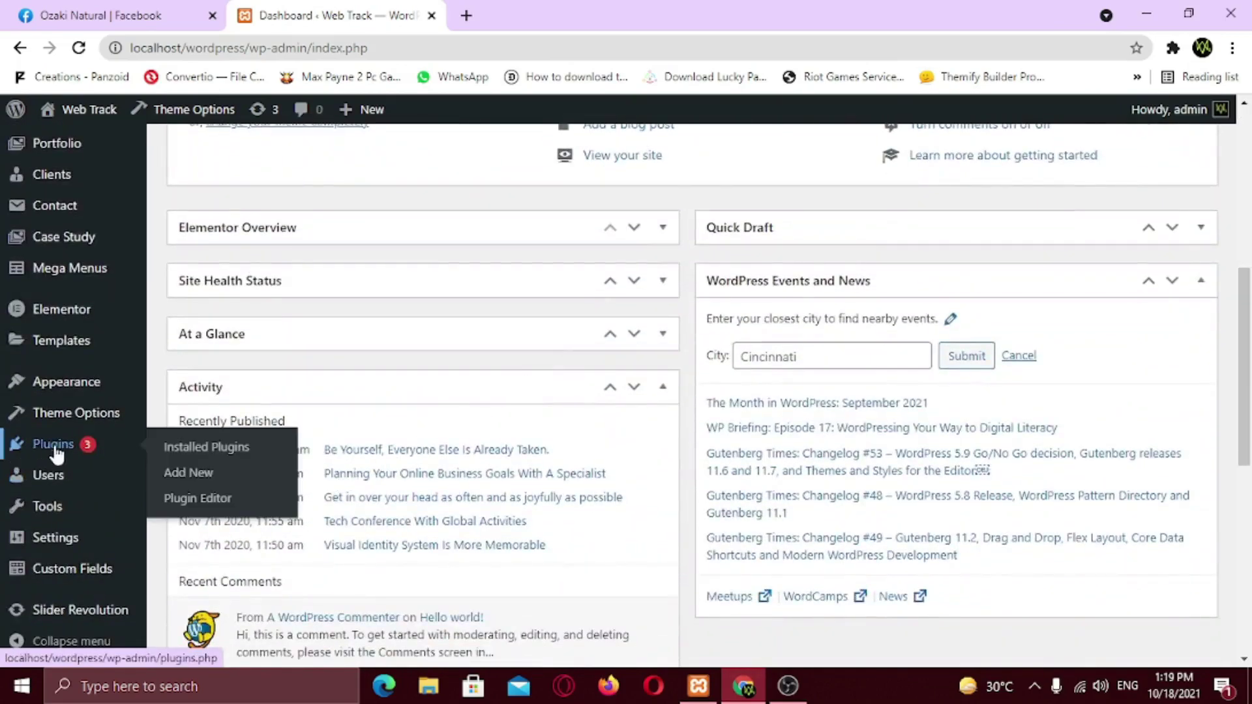
pyautogui.click(212, 467)
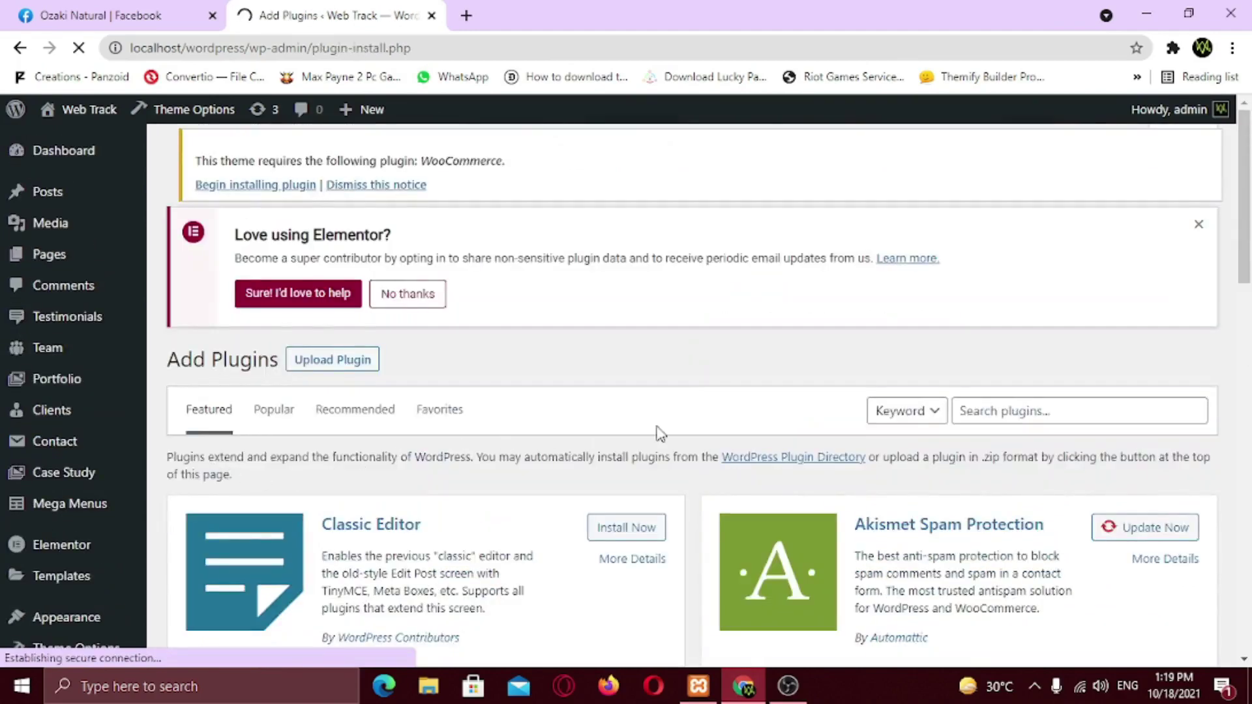
pyautogui.click(967, 406)
pyautogui.write('wp')
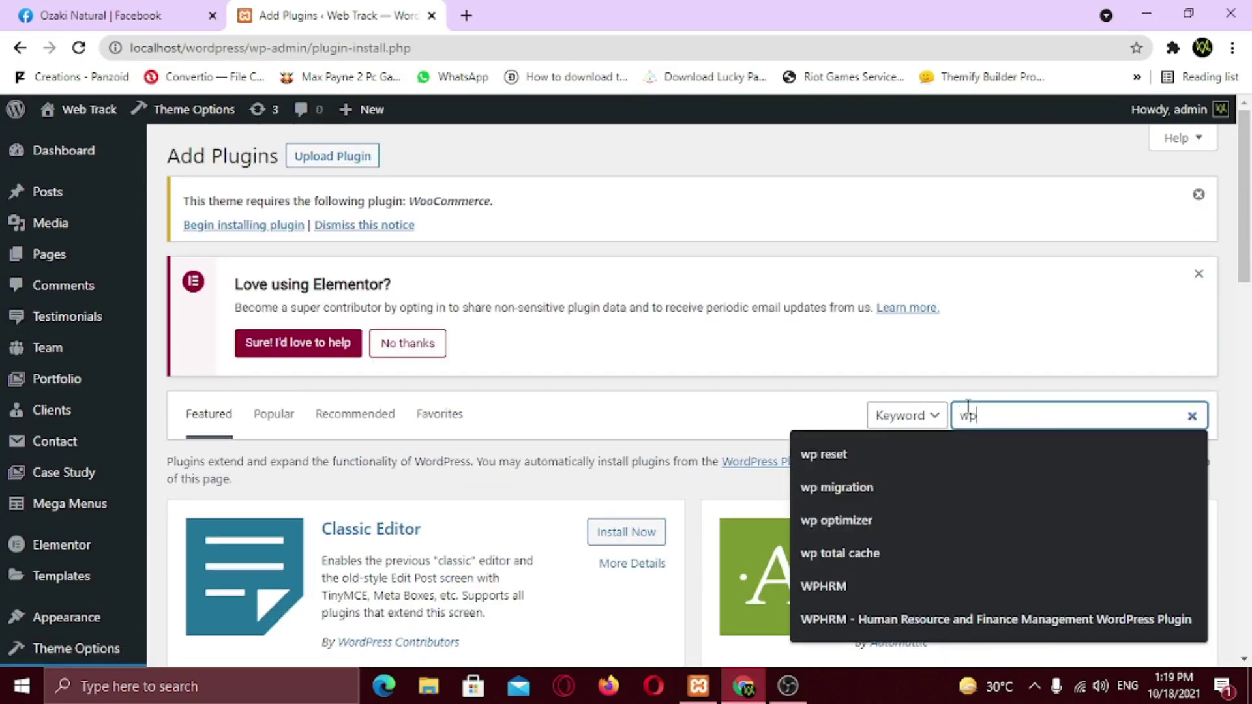
pyautogui.write(' optimize')
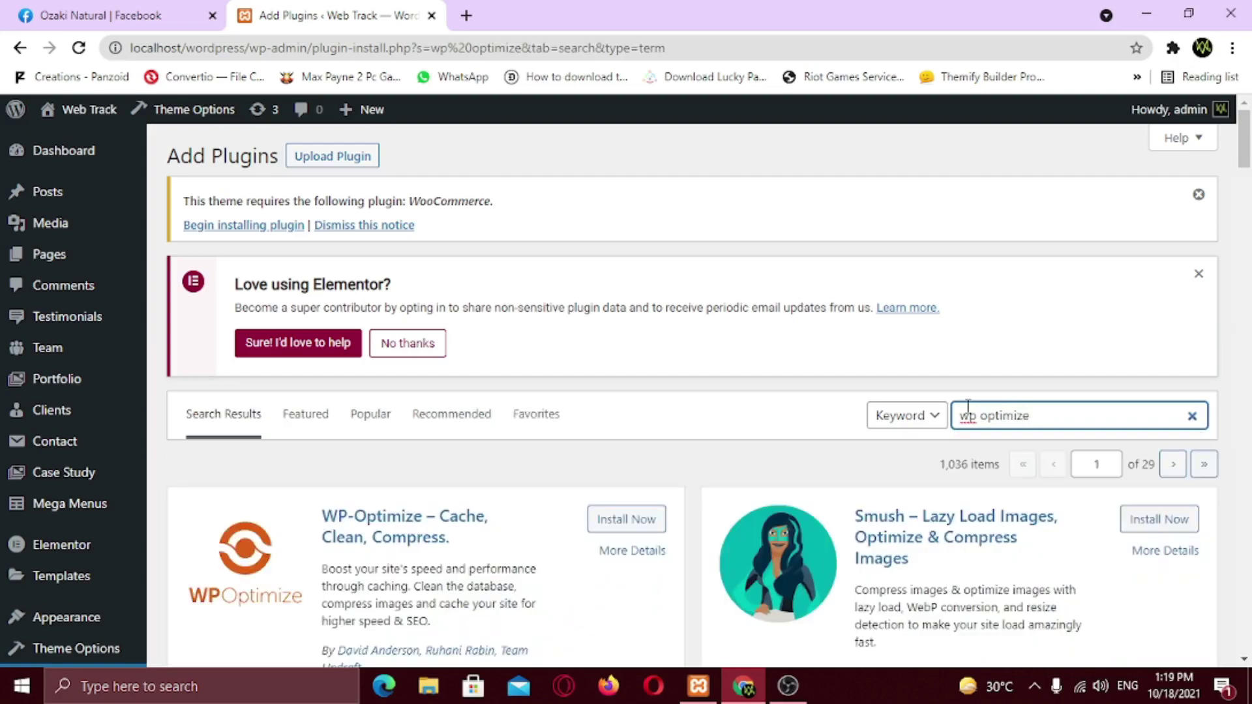
# - Install the WP-Optimize plugin and activate it
pyautogui.scroll(-3, 967, 407)
pyautogui.scroll(-3, 967, 407)
pyautogui.scroll(3, 843, 358)
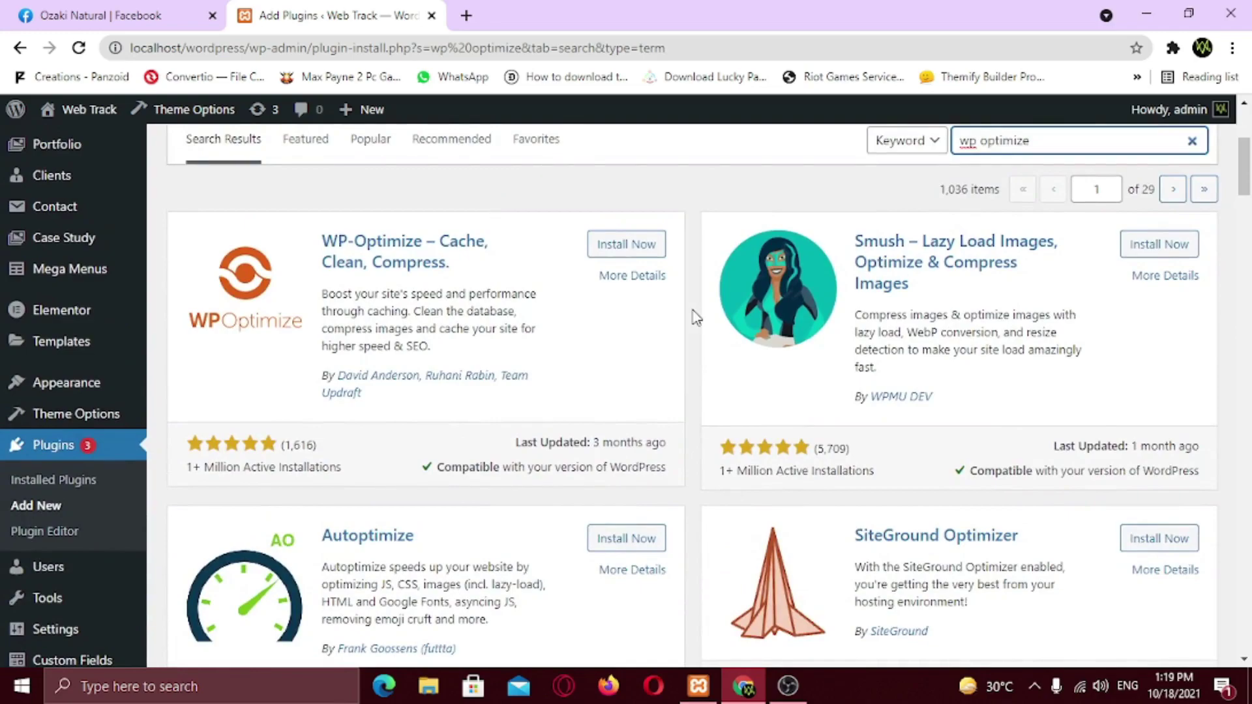
pyautogui.click(627, 251)
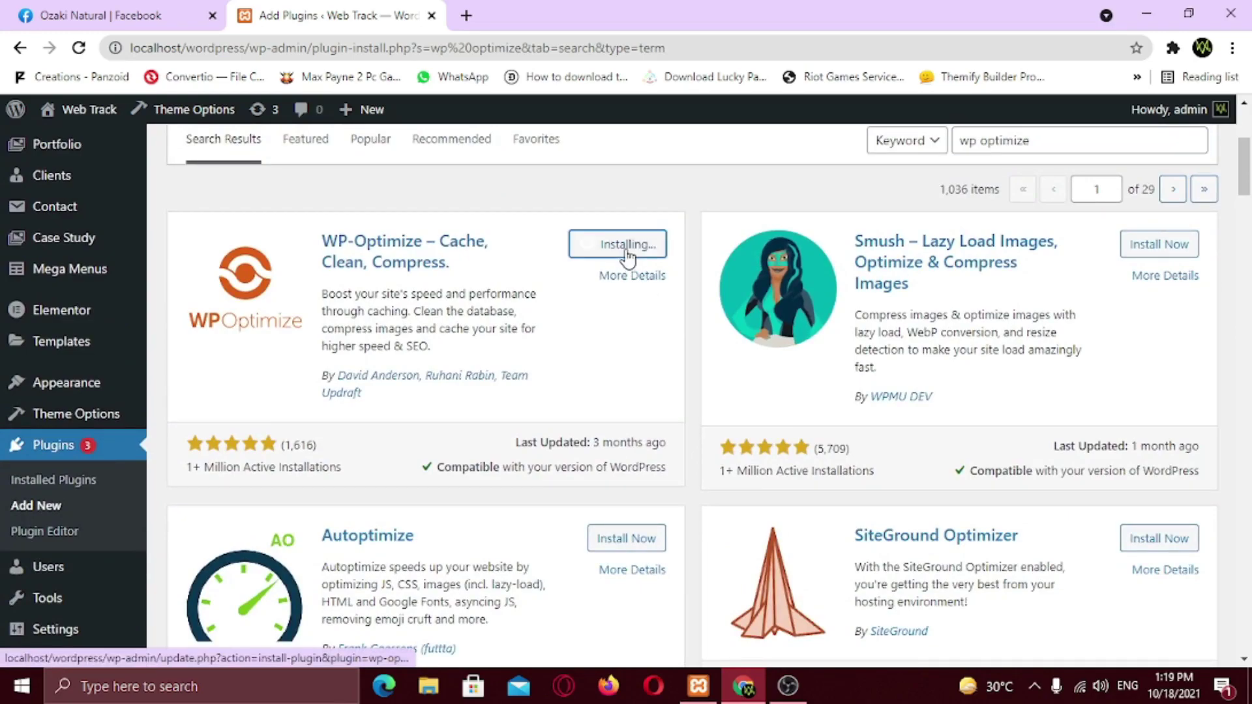
pyautogui.click(627, 253)
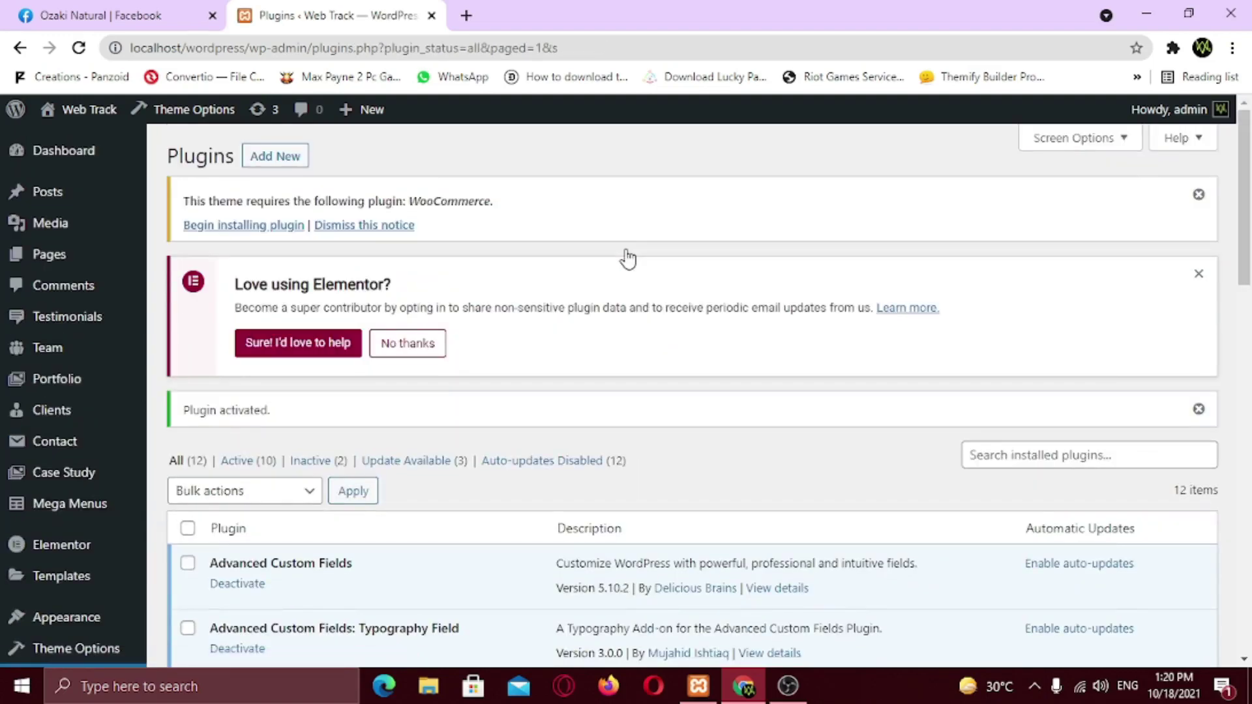
# - Open WP-Optimize's Database page and review the ticked optimizations, including cleaning 67 post revisions
pyautogui.scroll(-5, 502, 352)
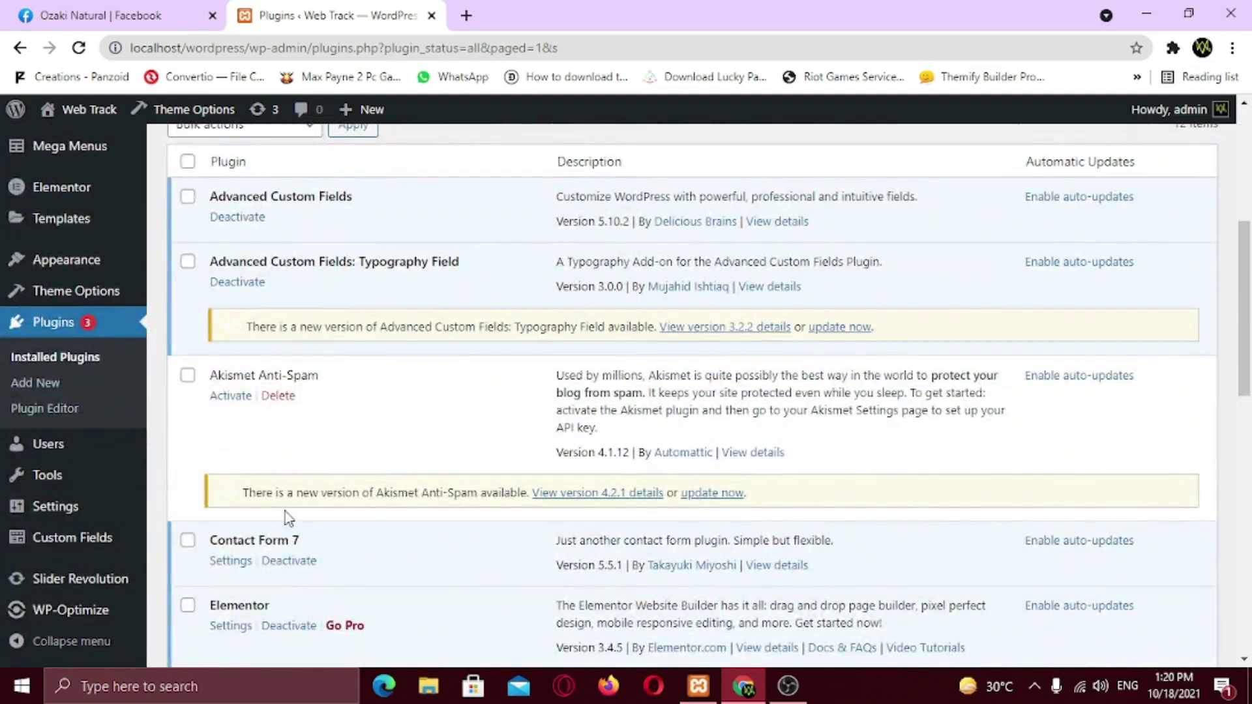
pyautogui.moveTo(45, 616)
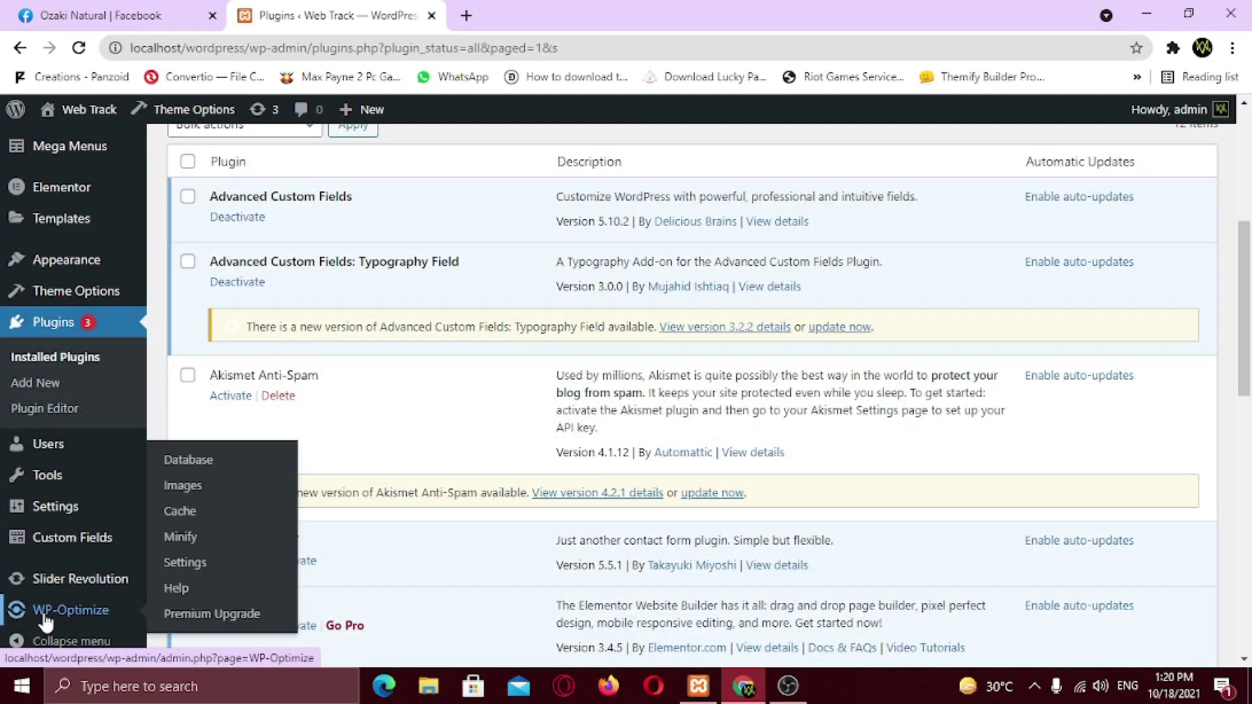
pyautogui.click(43, 613)
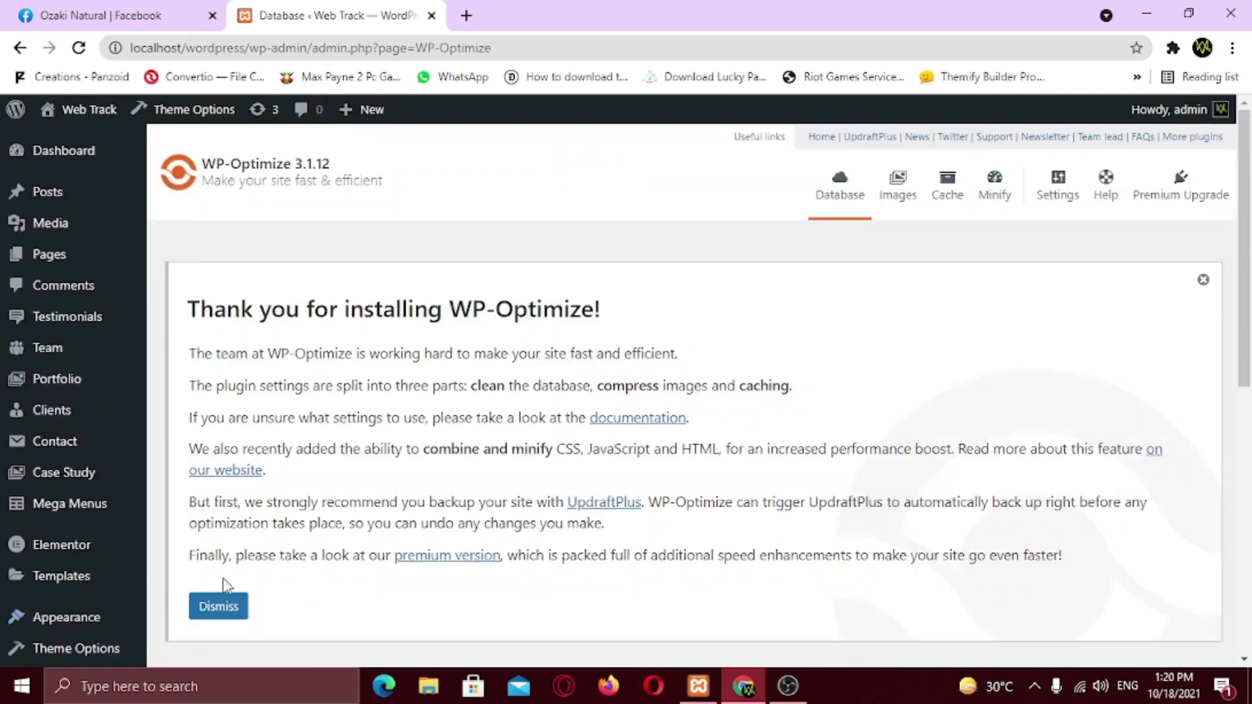
pyautogui.scroll(-4, 709, 469)
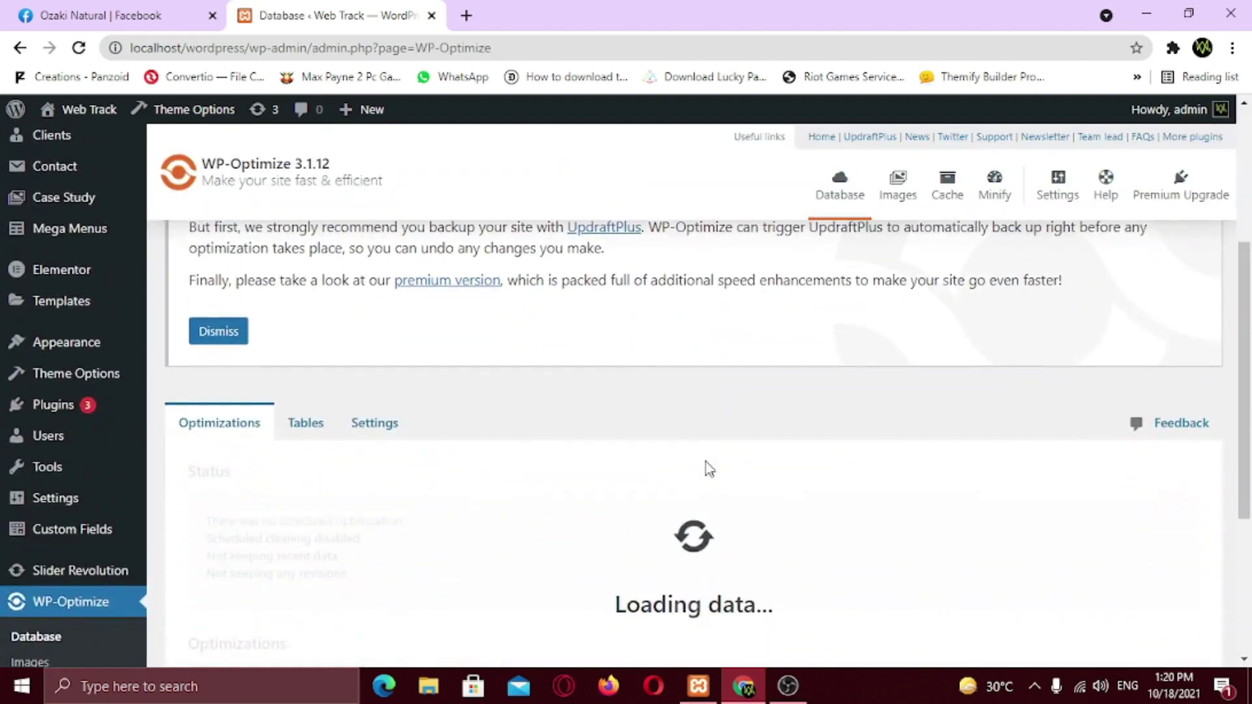
pyautogui.scroll(-5, 710, 469)
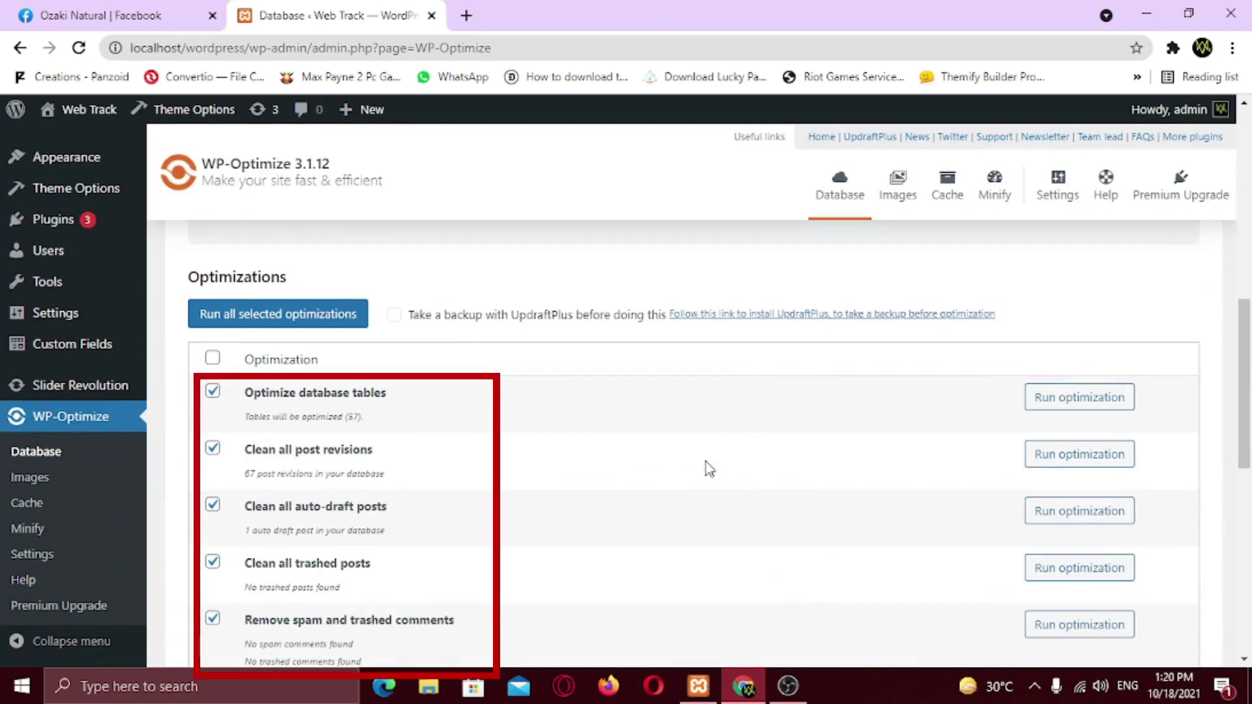
pyautogui.scroll(-1, 709, 469)
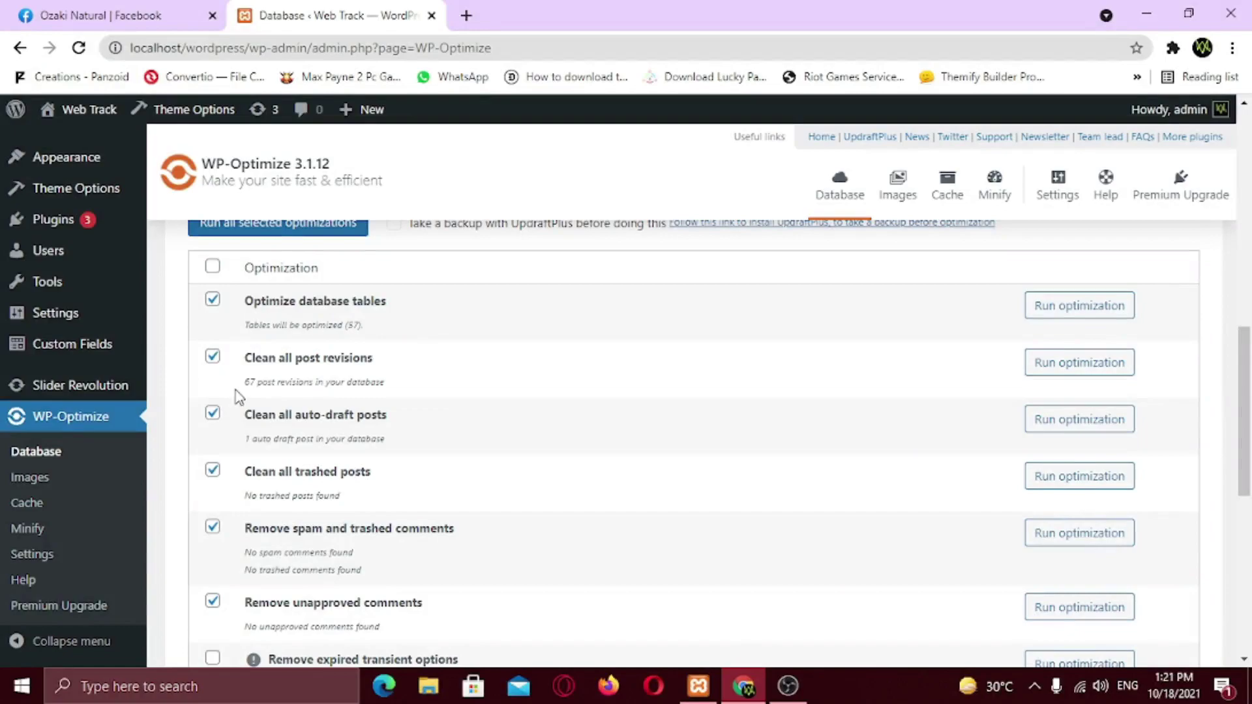
pyautogui.moveTo(250, 383); pyautogui.dragTo(378, 383)
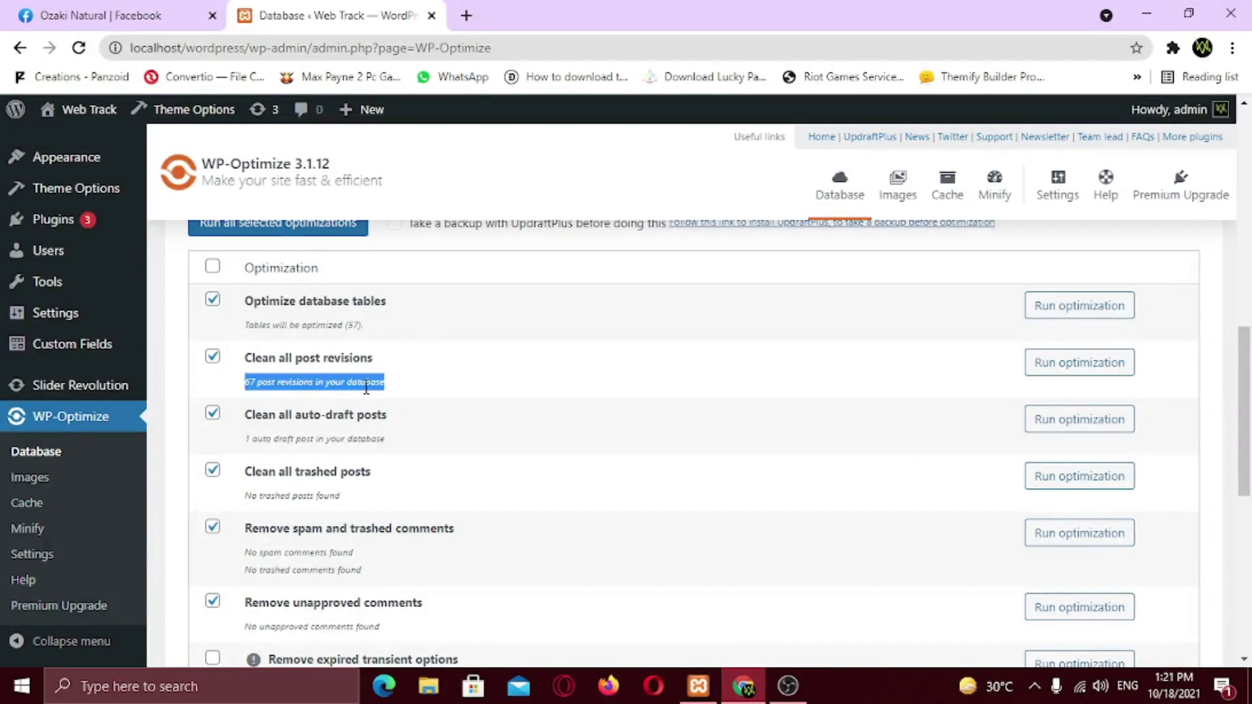
pyautogui.click(363, 383)
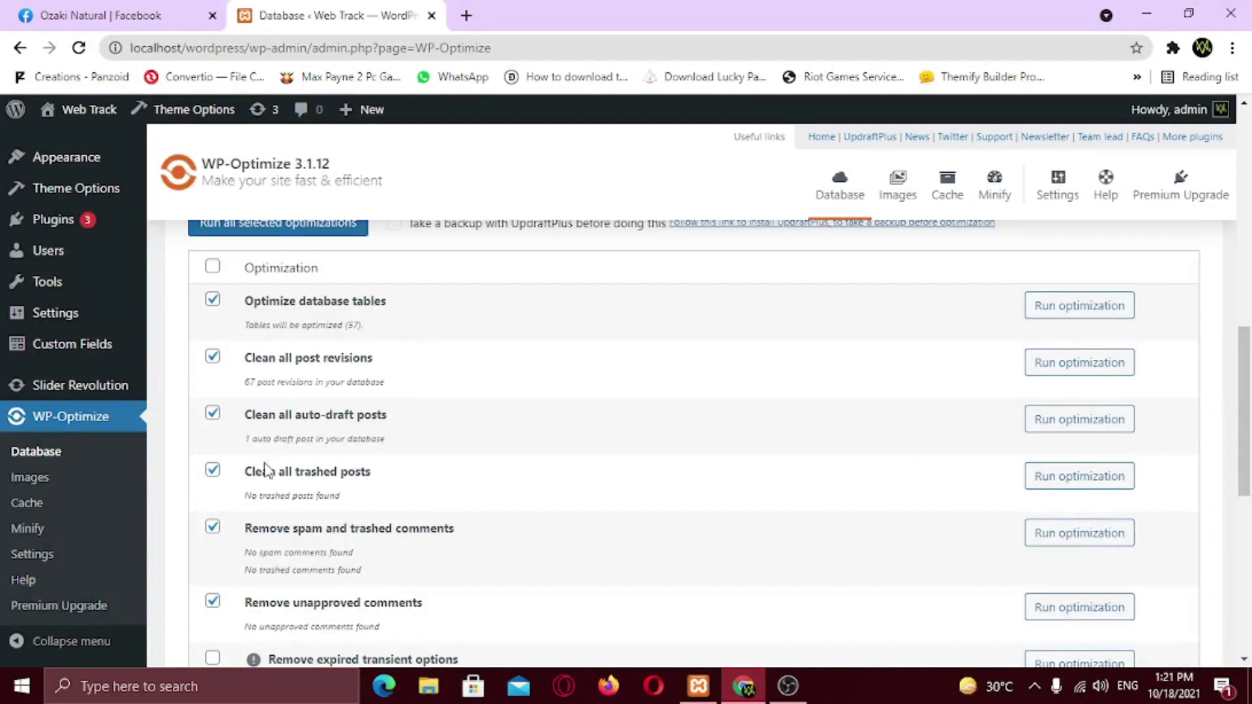
pyautogui.scroll(-1, 268, 568)
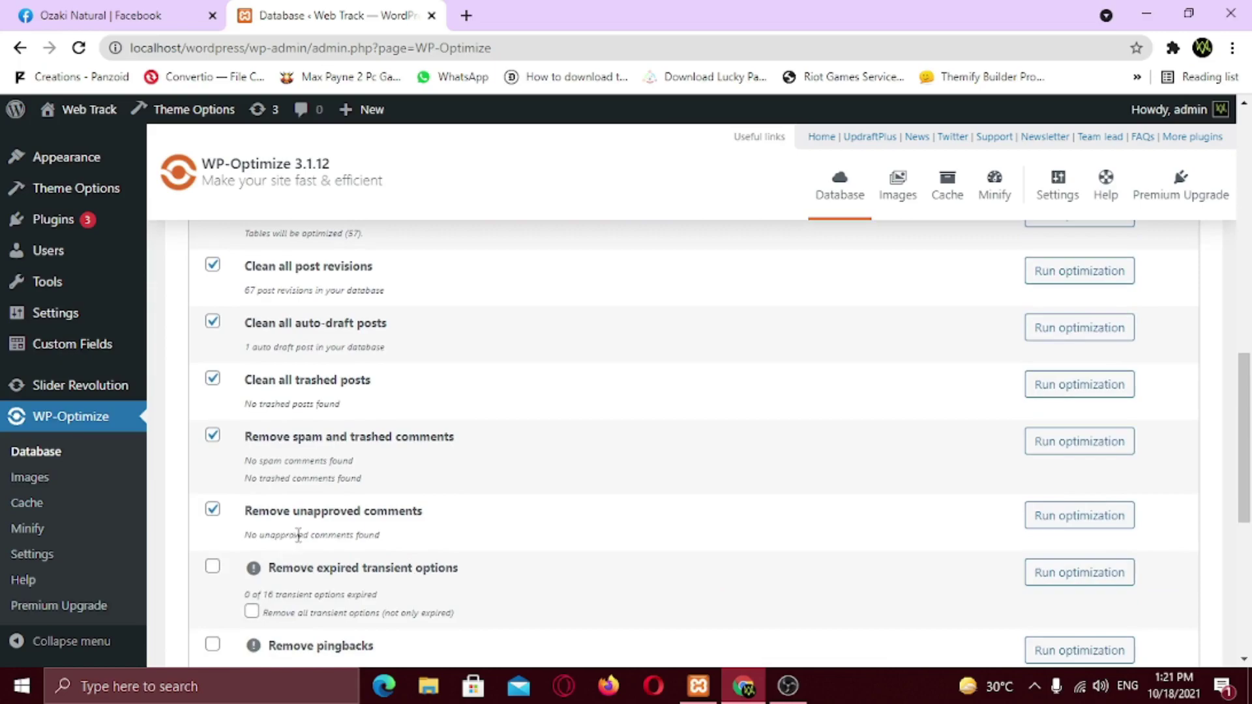
pyautogui.scroll(4, 307, 529)
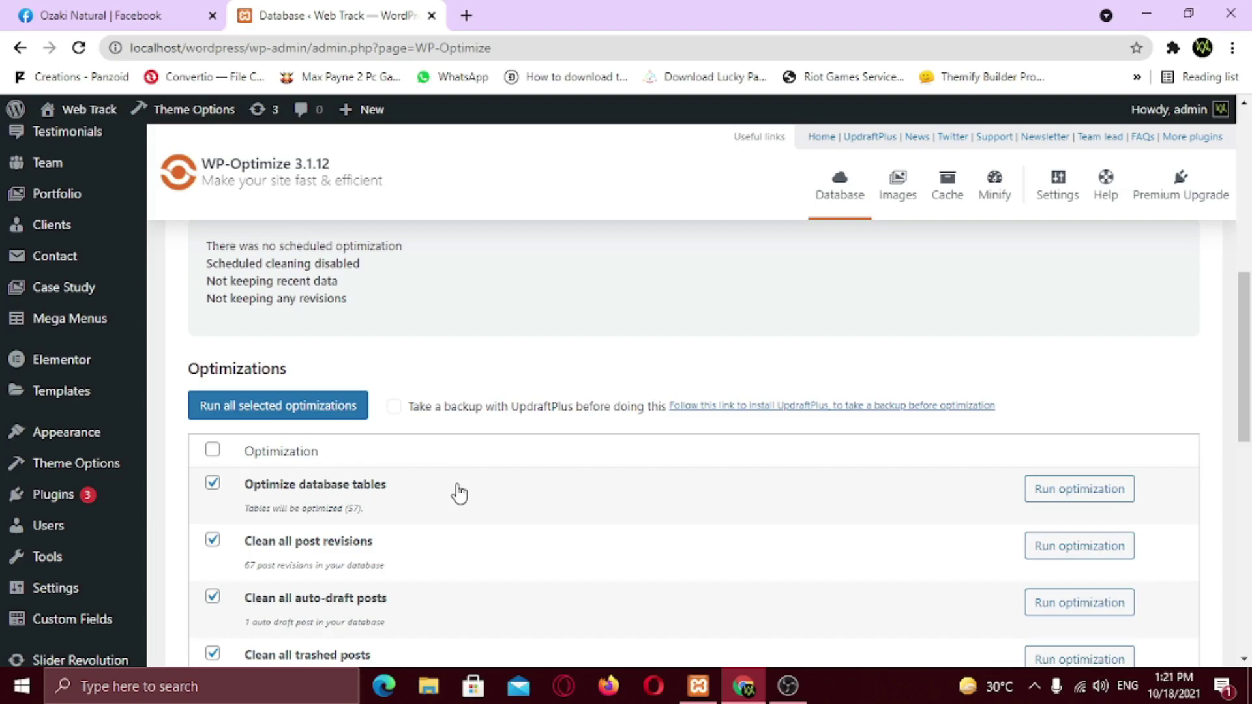
# - Run all selected optimizations, deleting 67 post revisions and one auto-draft
pyautogui.click(323, 417)
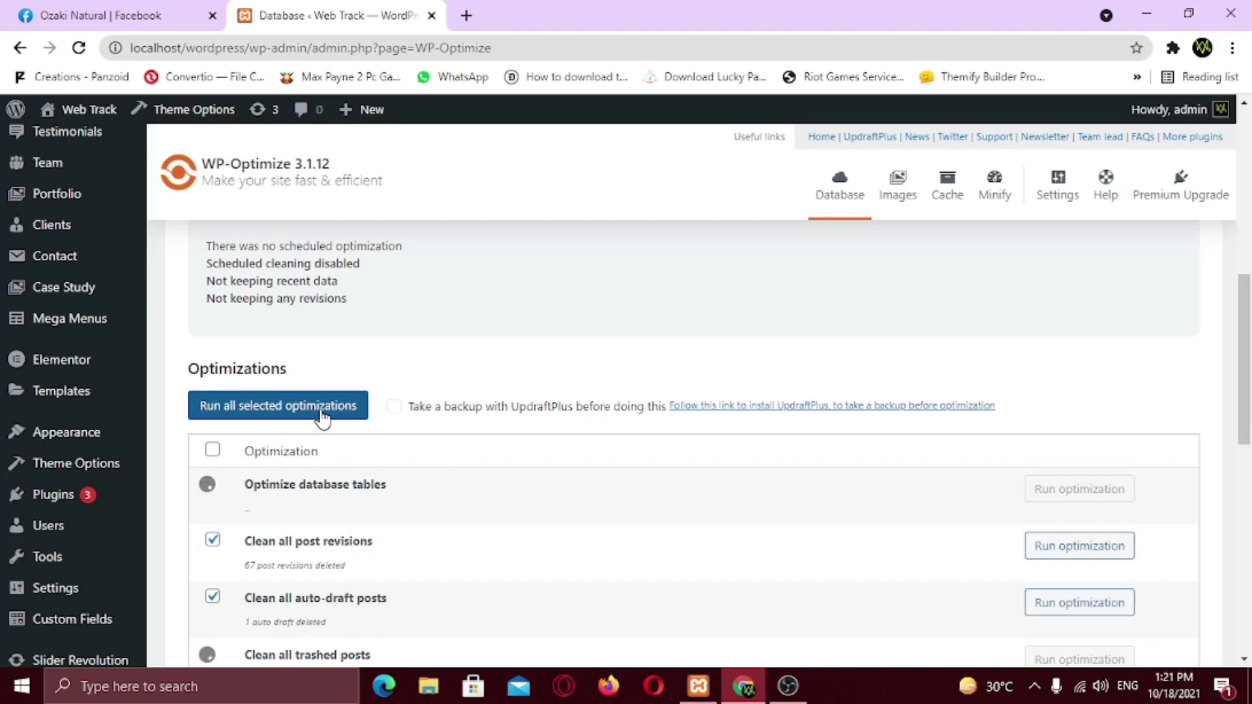
pyautogui.scroll(-3, 456, 476)
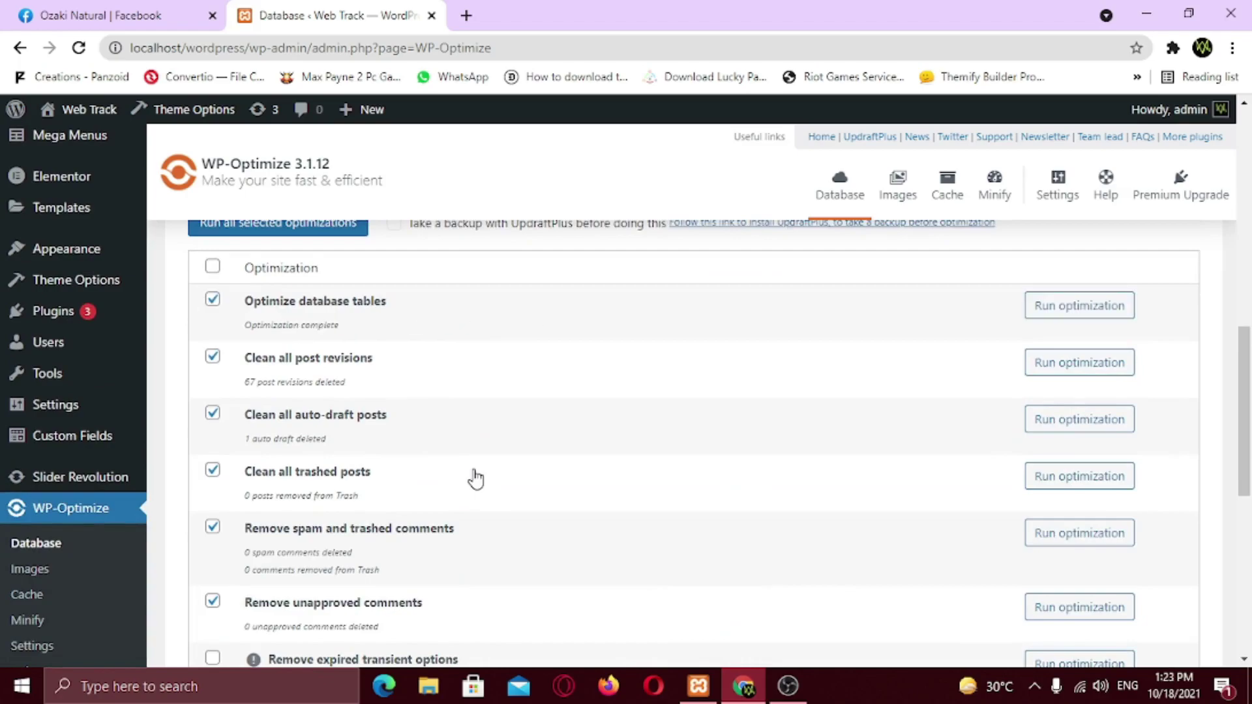
pyautogui.scroll(7, 663, 490)
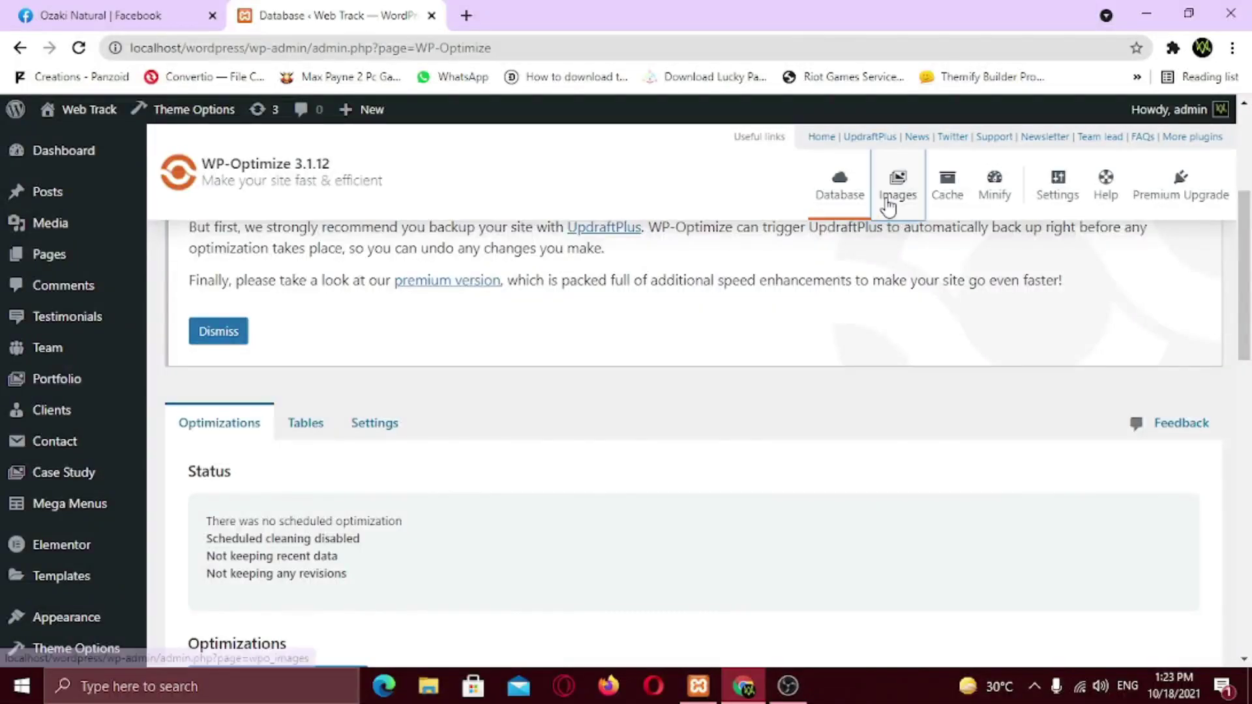
# - Review WP-Optimize's Custom image compression options and the grid of uncompressed images
pyautogui.scroll(4, 889, 203)
pyautogui.scroll(-8, 818, 365)
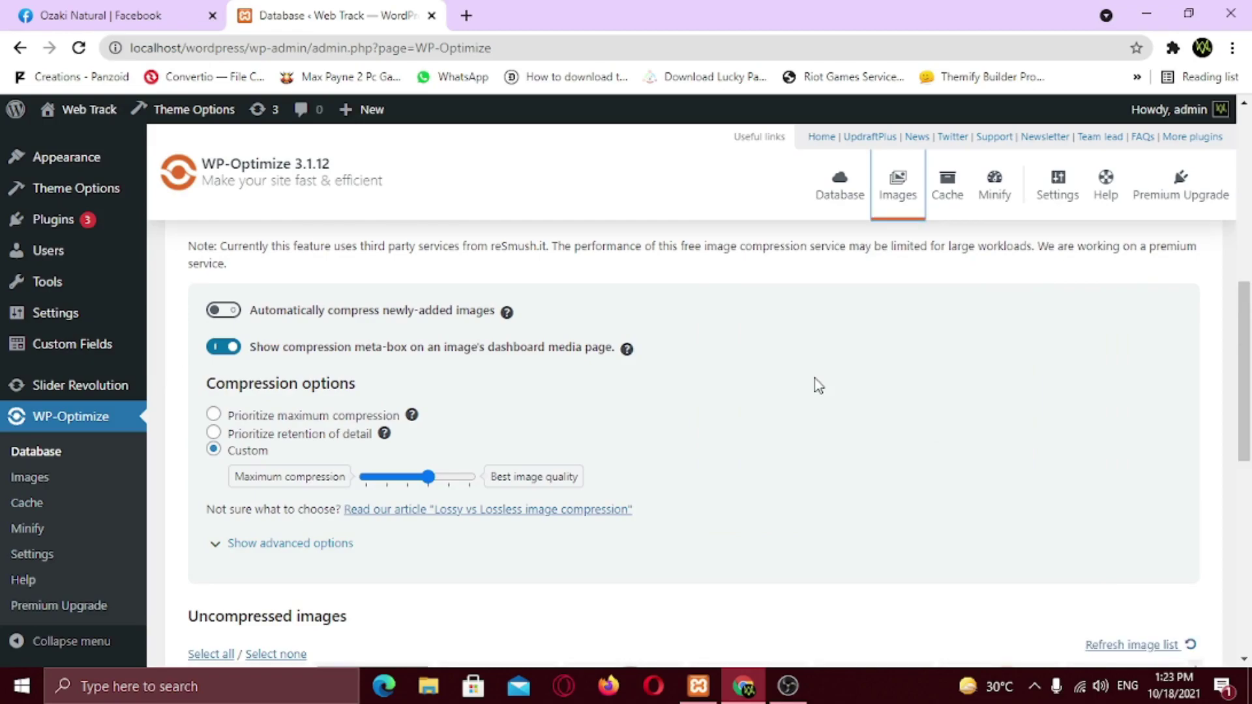
pyautogui.scroll(-5, 815, 385)
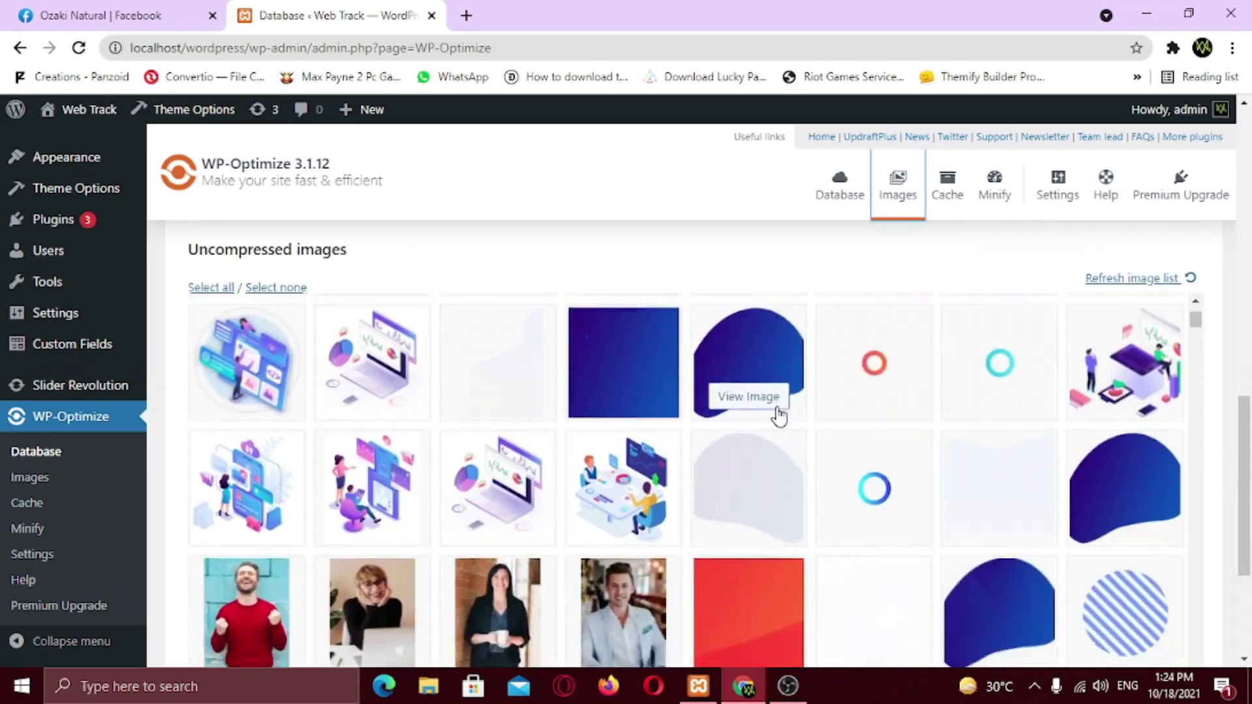
pyautogui.scroll(-5, 779, 414)
pyautogui.scroll(5, 779, 416)
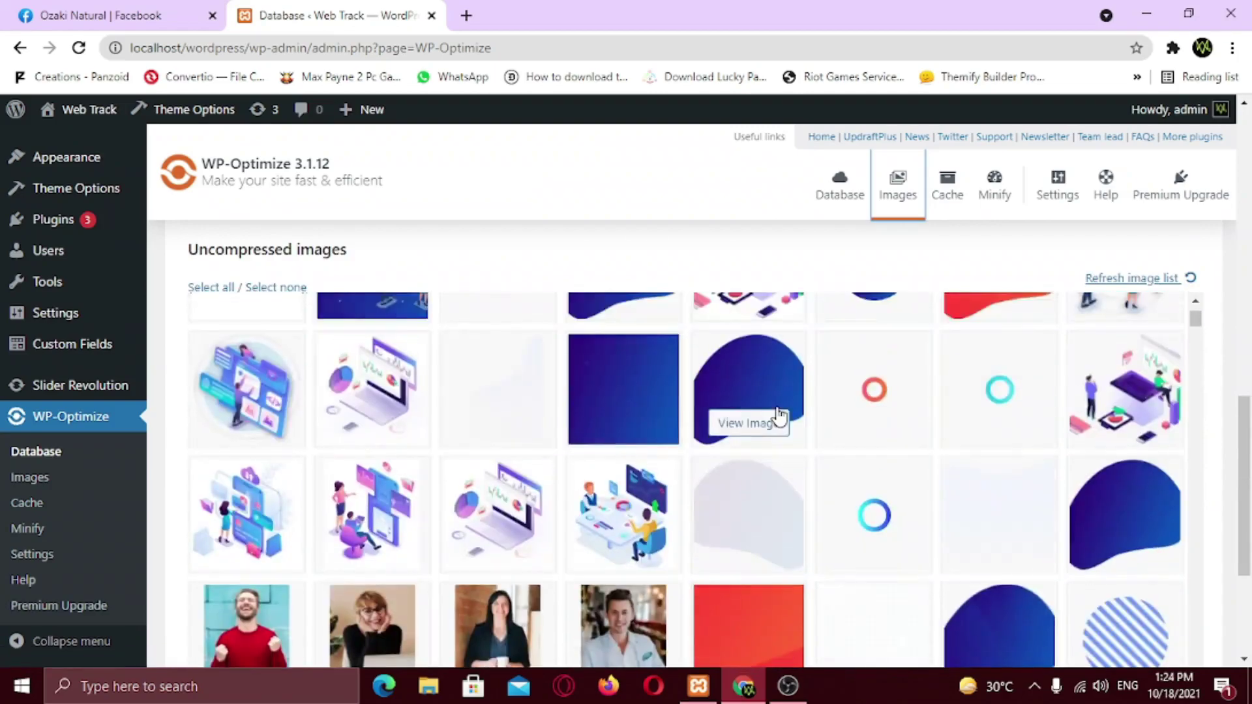
pyautogui.scroll(5, 779, 414)
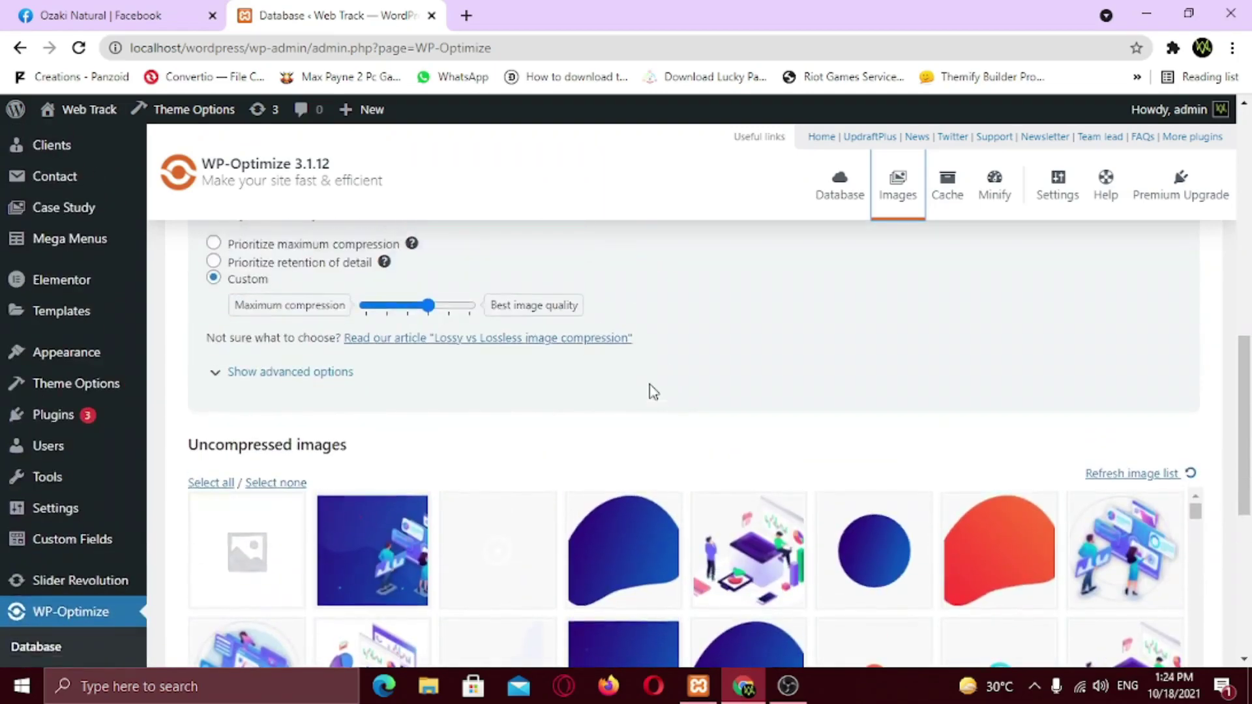
pyautogui.scroll(1, 717, 404)
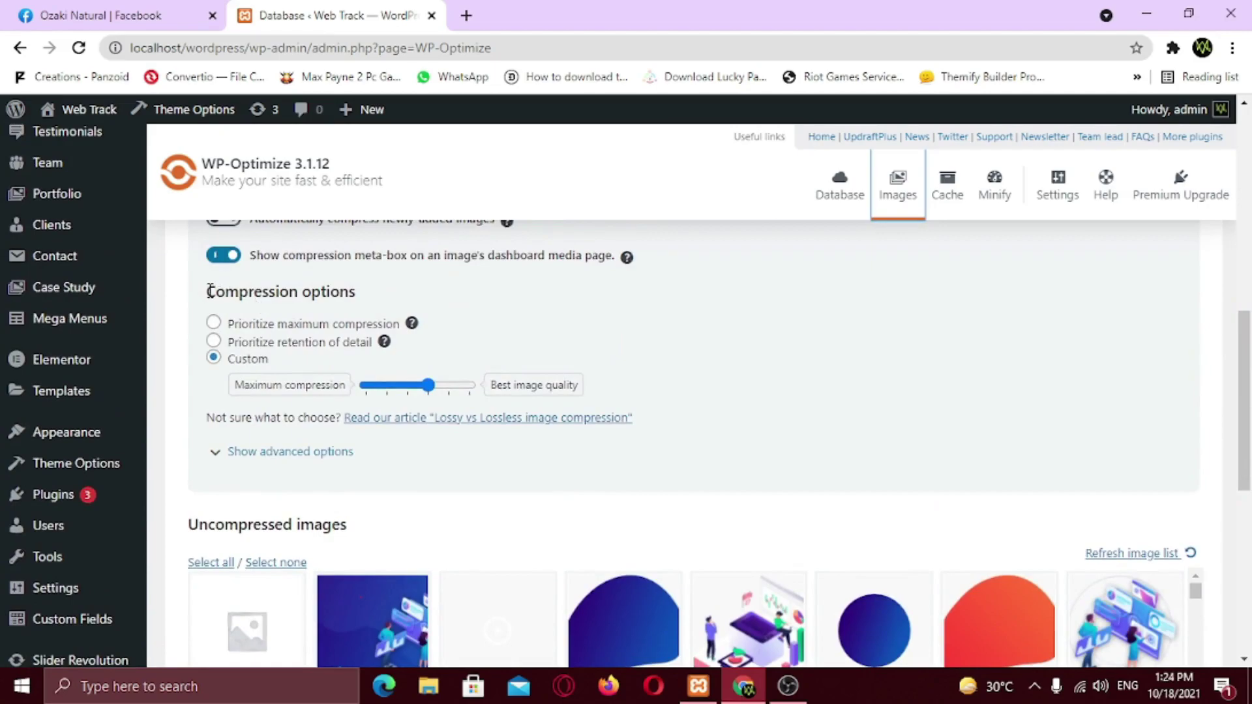
pyautogui.moveTo(207, 291); pyautogui.dragTo(353, 293)
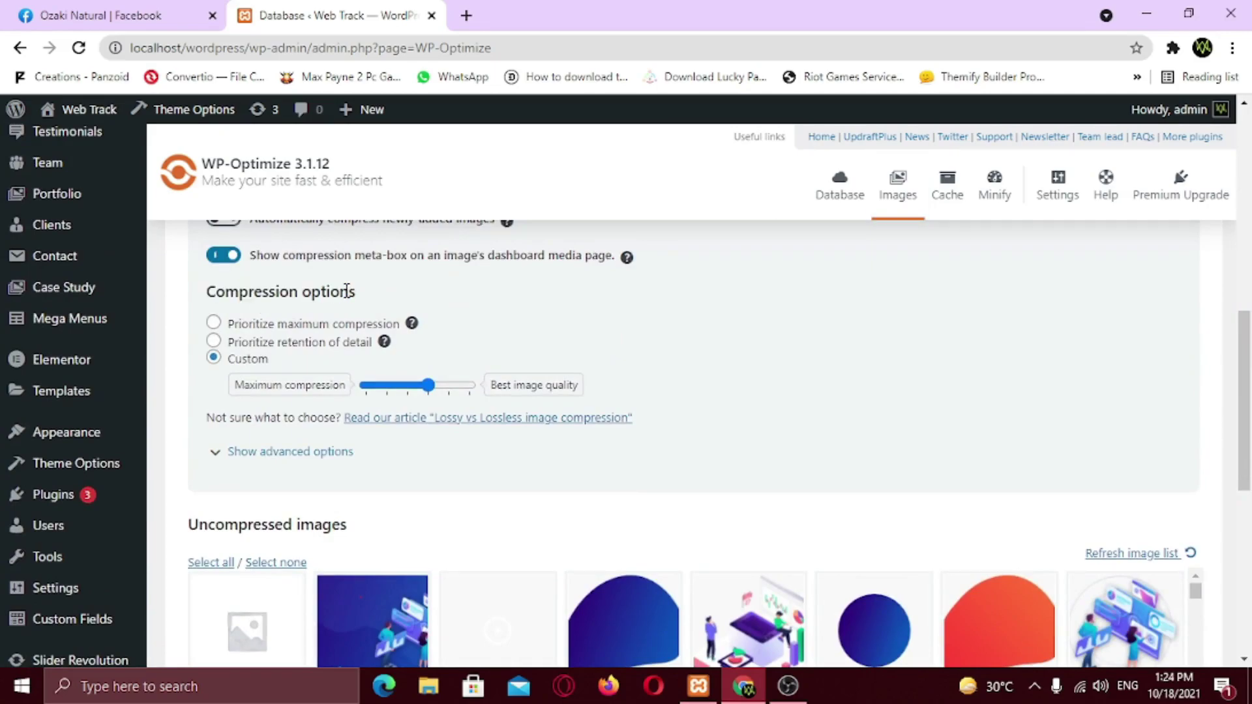
pyautogui.moveTo(412, 326)
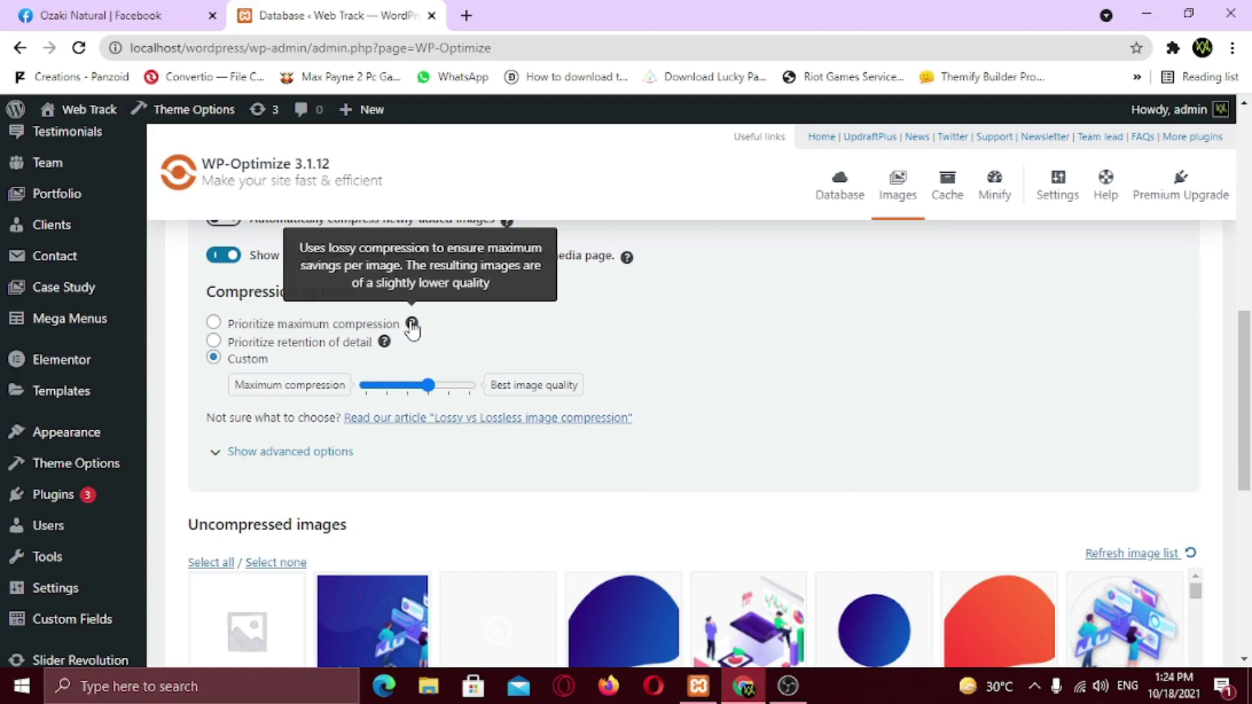
pyautogui.moveTo(385, 344)
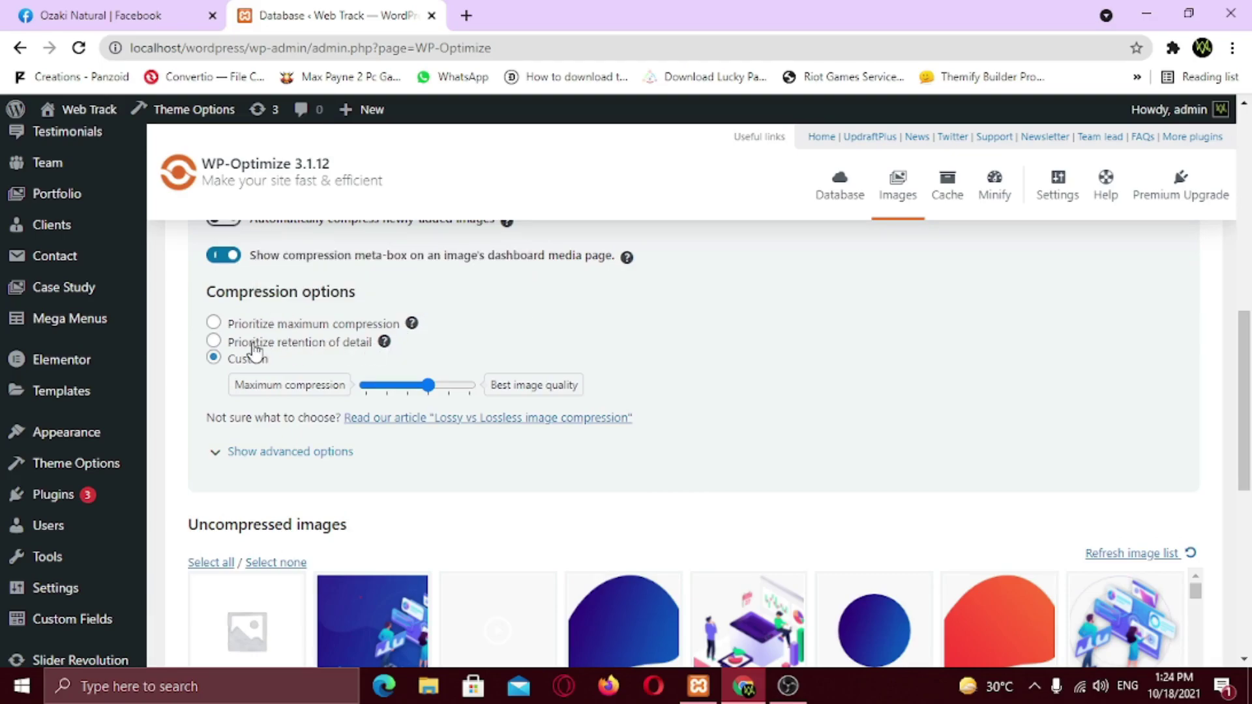
# - Choose 'Prioritize retention of detail' compression and enable auto-compression of newly added images
pyautogui.click(214, 342)
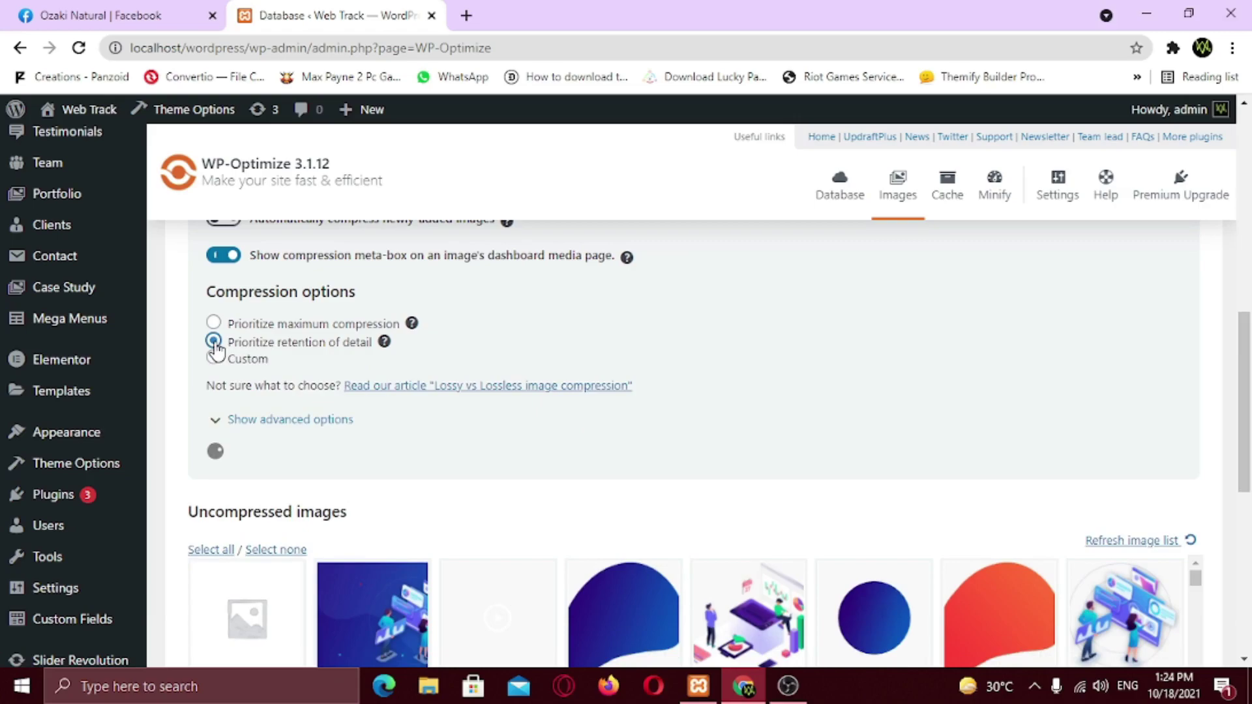
pyautogui.scroll(3, 287, 394)
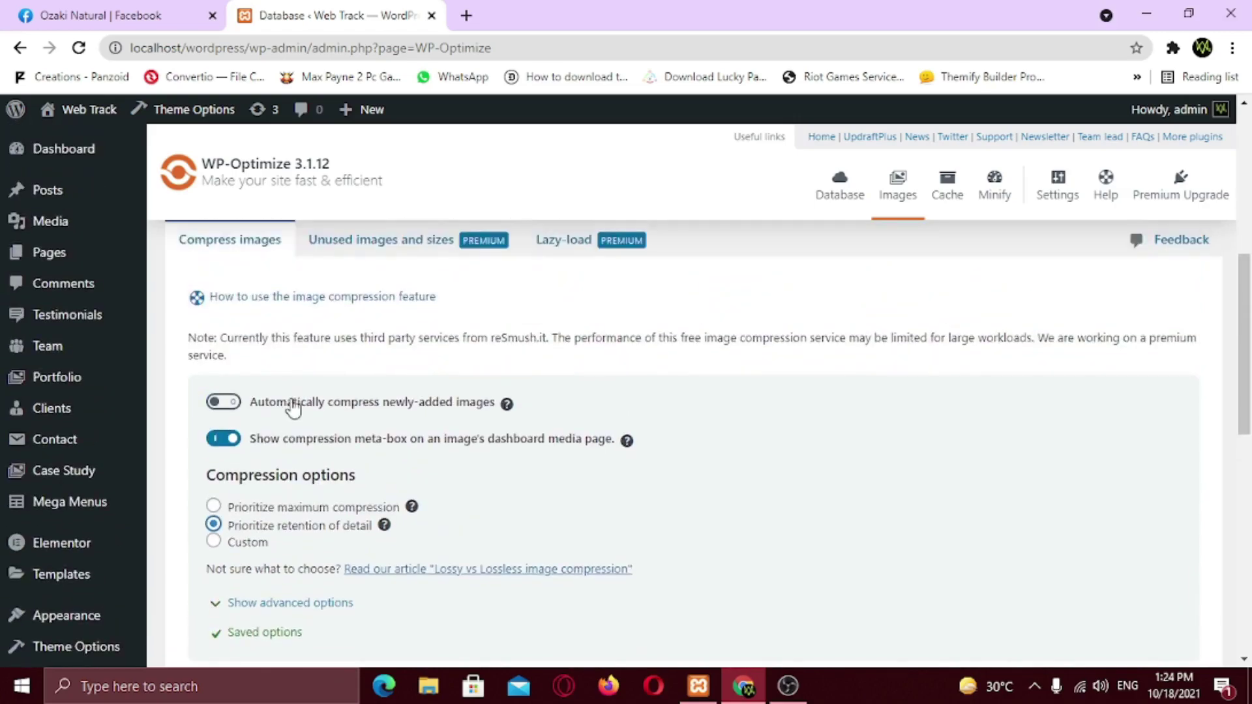
pyautogui.click(236, 410)
# - Select all uncompressed images and start compressing them
pyautogui.scroll(-1, 391, 430)
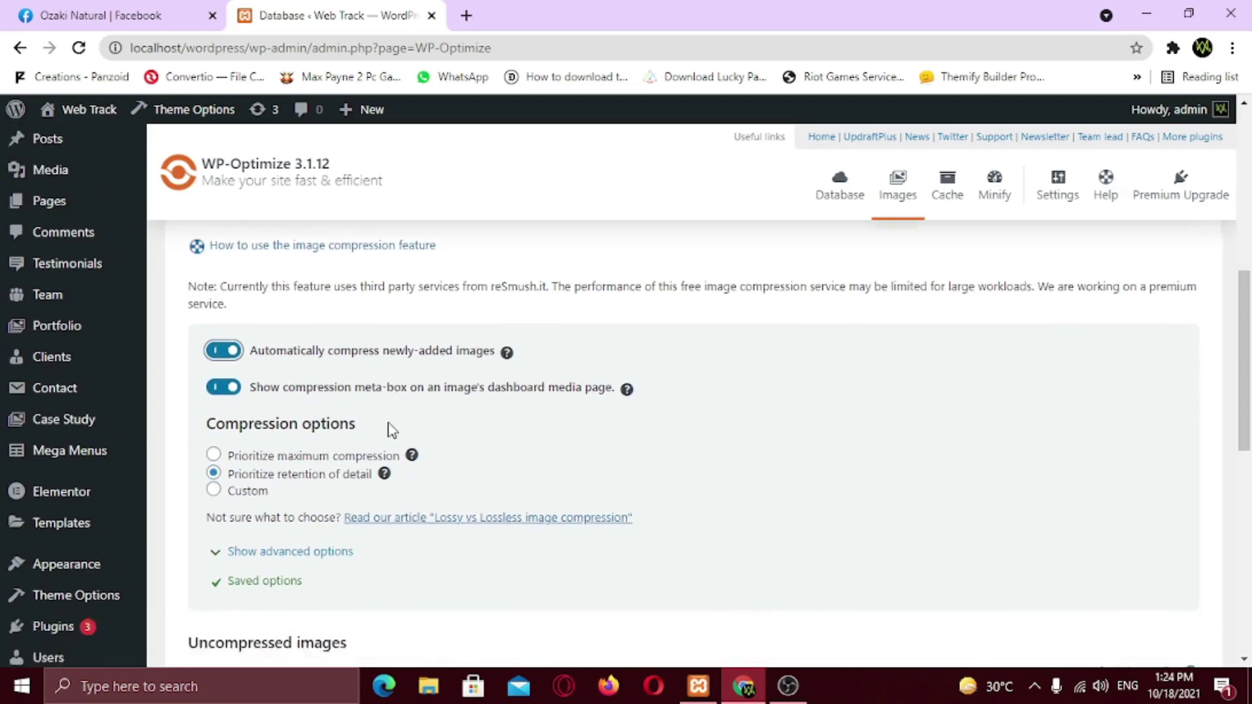
pyautogui.scroll(-5, 391, 430)
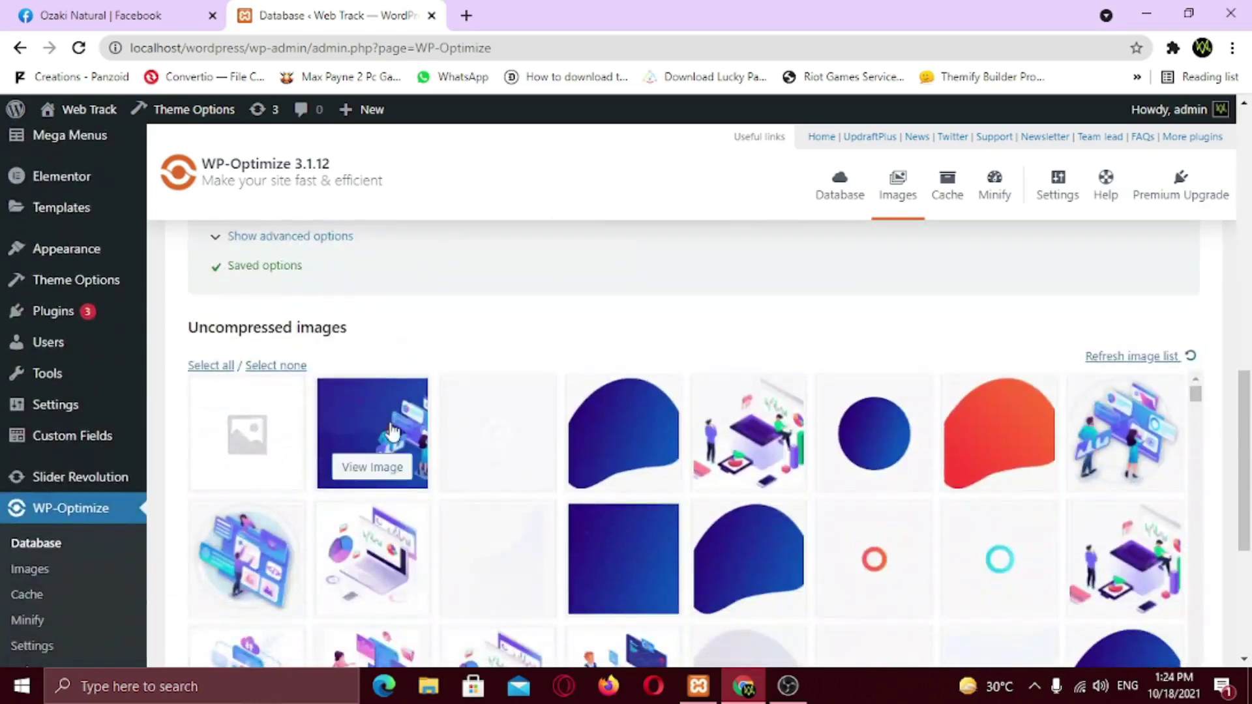
pyautogui.click(210, 365)
pyautogui.scroll(-5, 241, 391)
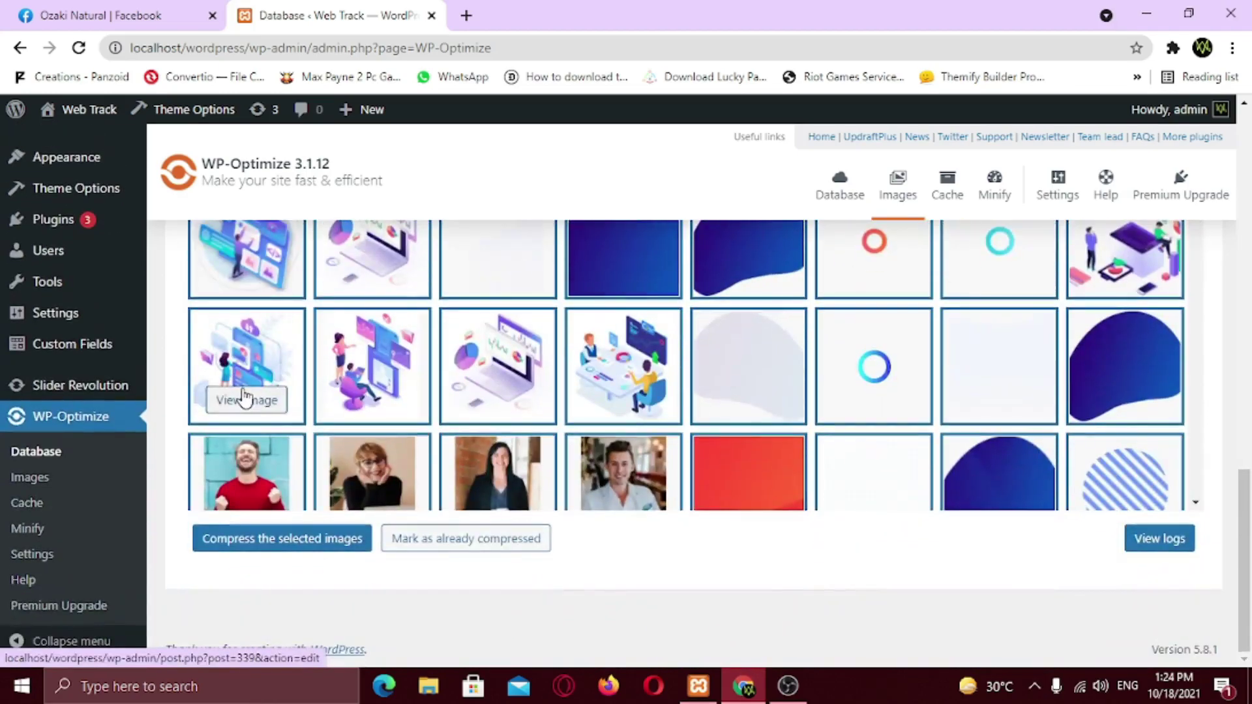
pyautogui.click(292, 541)
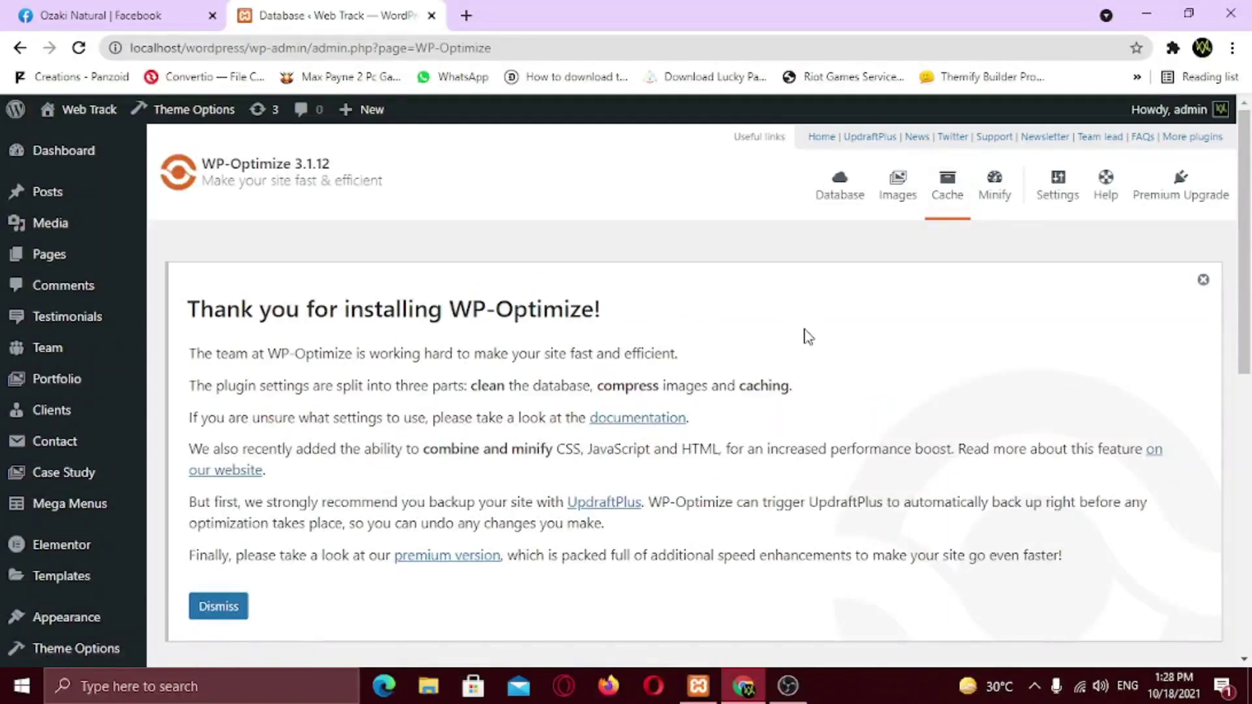
# - Switch on WP-Optimize page caching
pyautogui.scroll(-7, 809, 337)
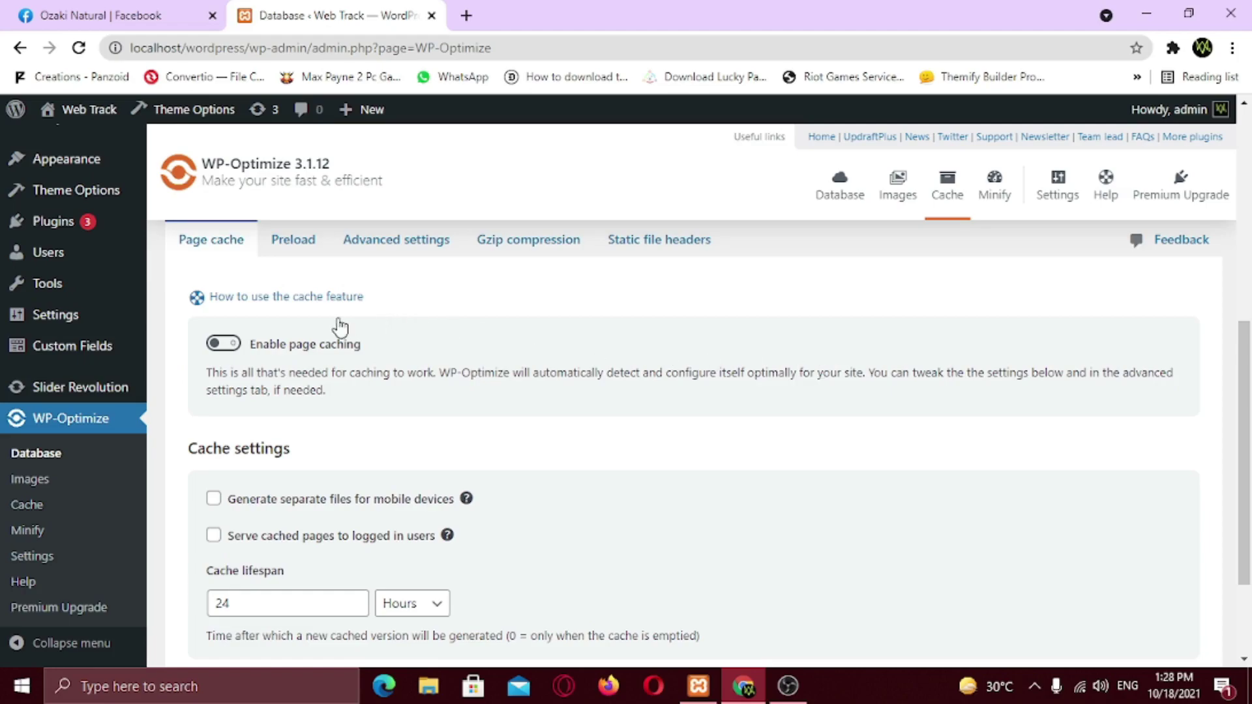
pyautogui.click(223, 344)
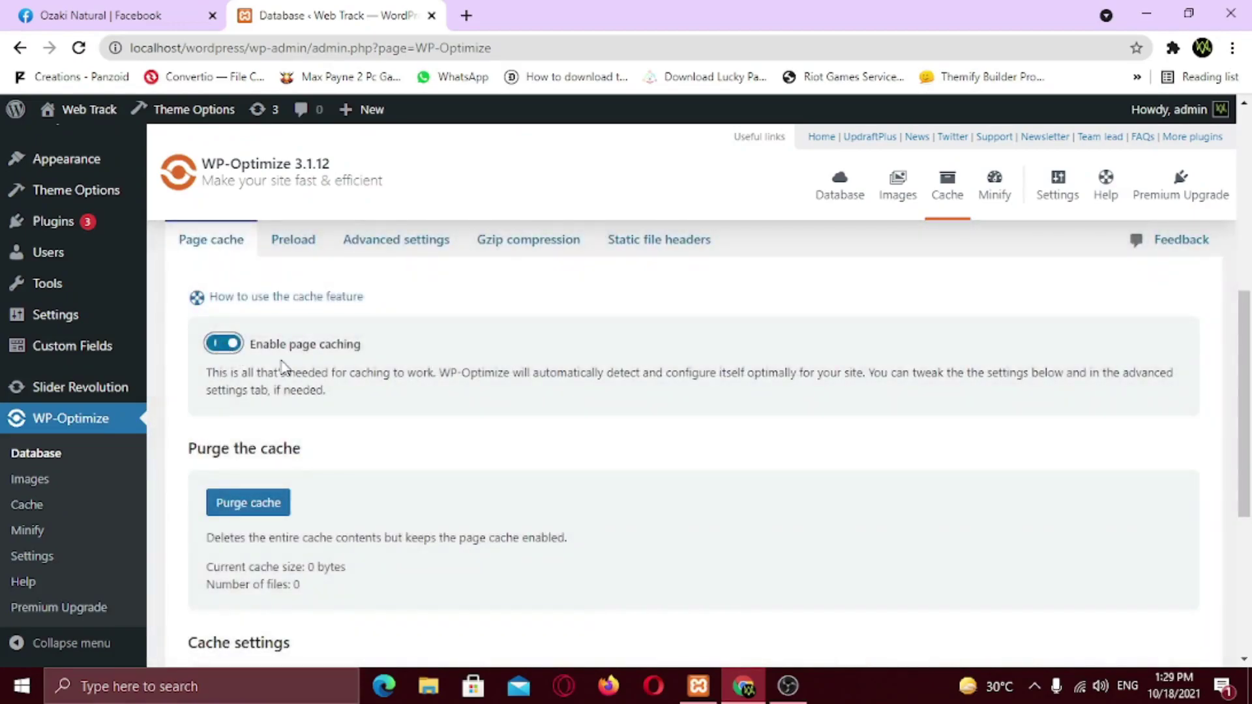
pyautogui.scroll(-4, 425, 399)
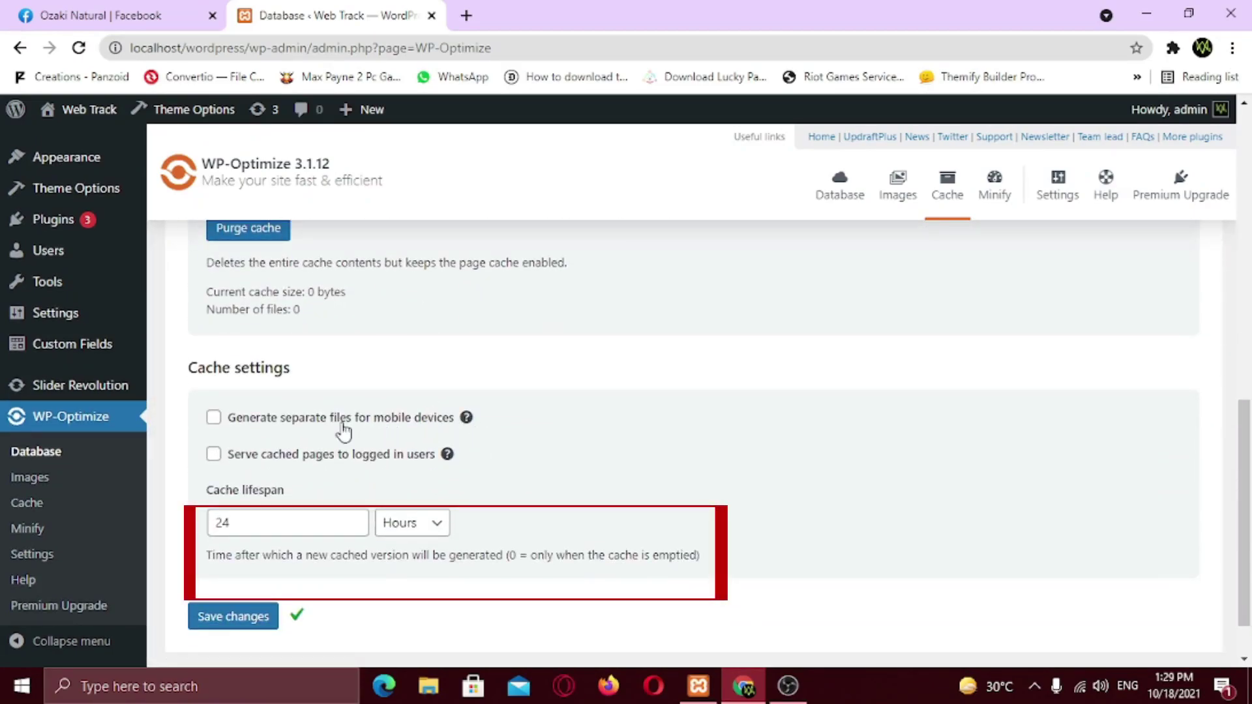
# - Save cache settings with separate mobile files, logged-in users excluded, and a 24-hour lifespan
pyautogui.click(210, 421)
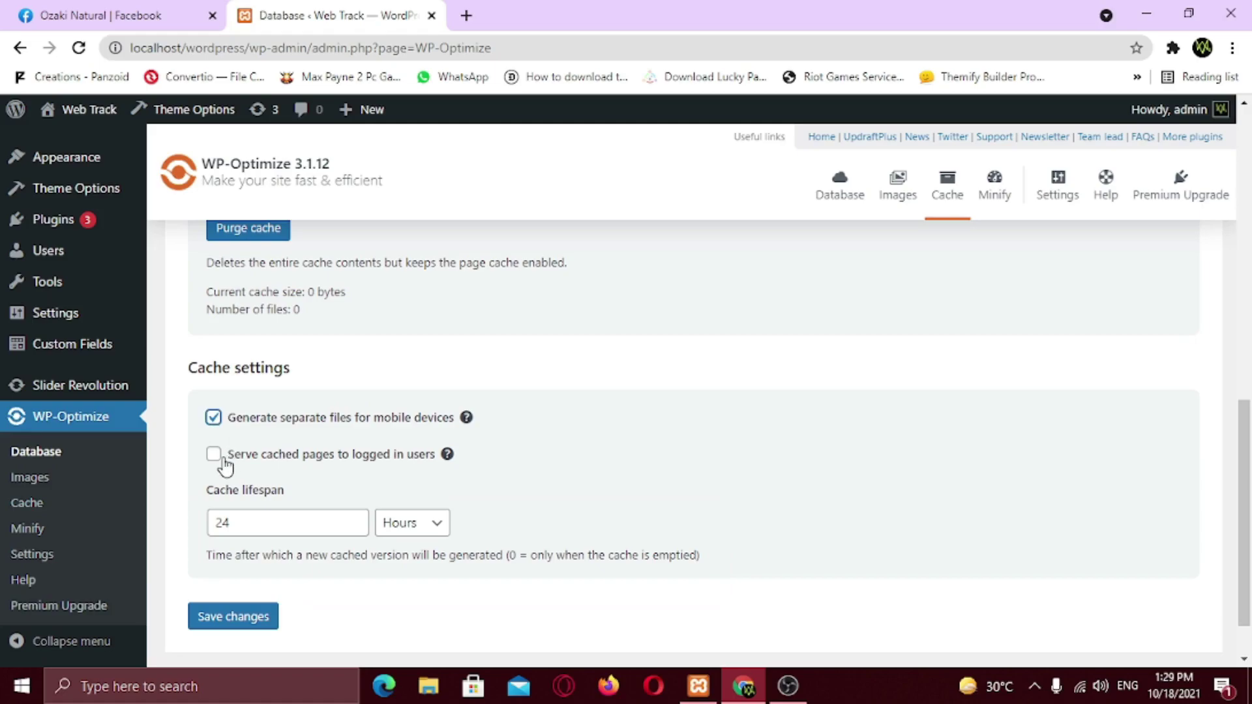
pyautogui.click(215, 456)
pyautogui.moveTo(468, 424)
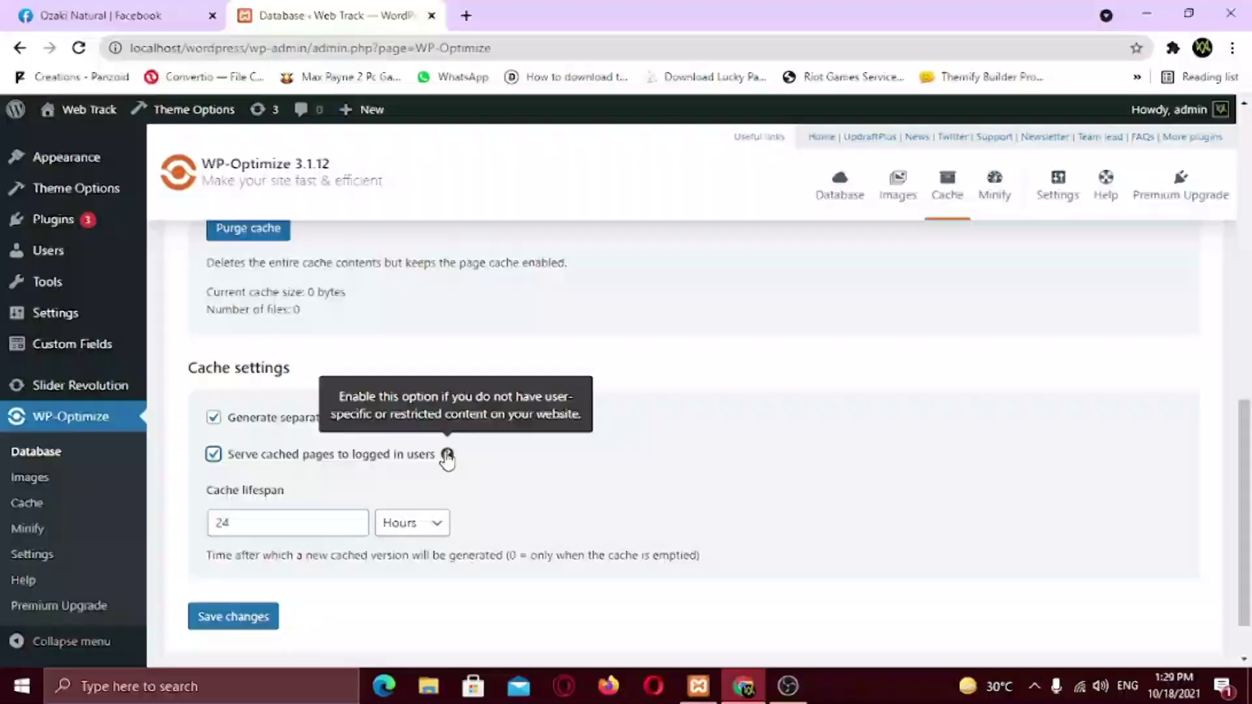
pyautogui.click(213, 453)
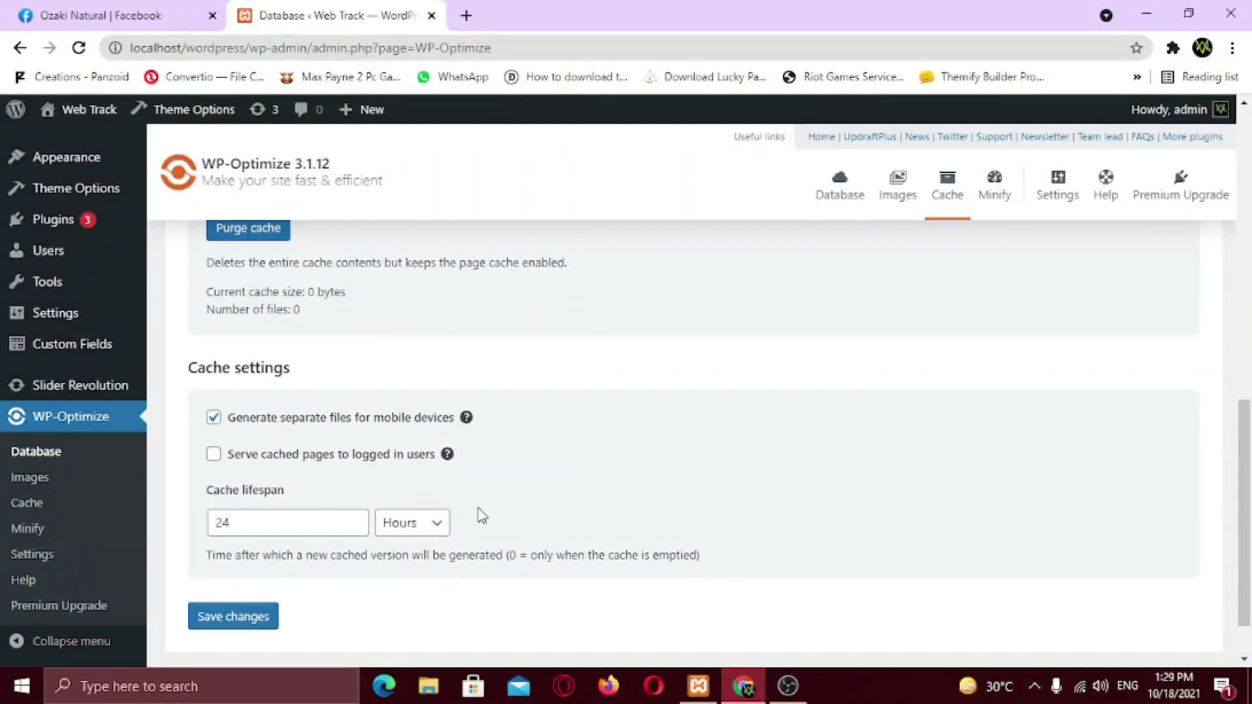
pyautogui.click(434, 531)
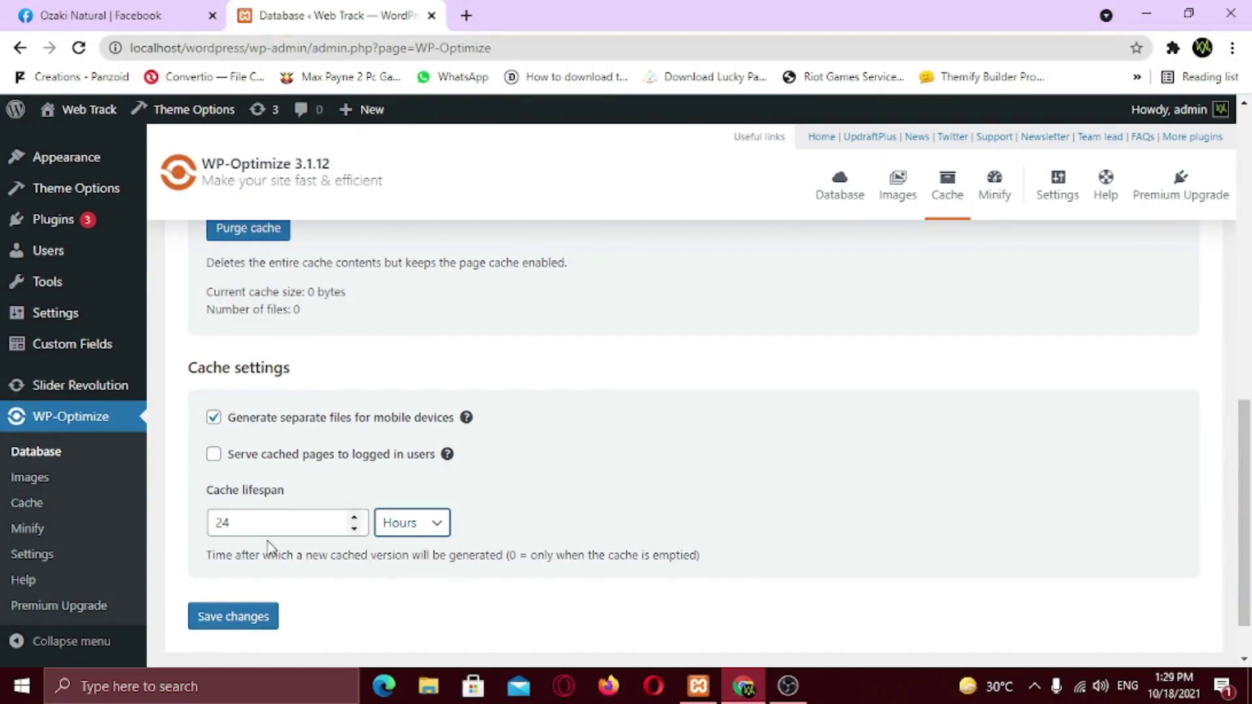
pyautogui.click(258, 618)
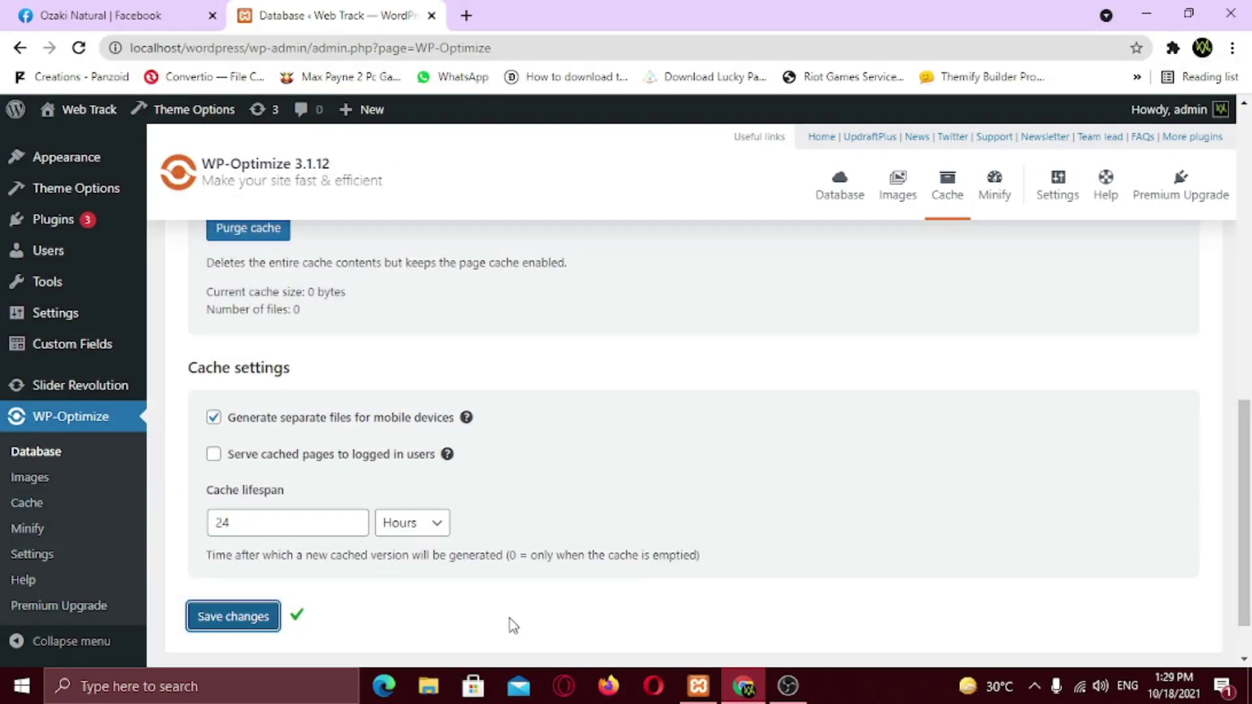
pyautogui.scroll(4, 539, 612)
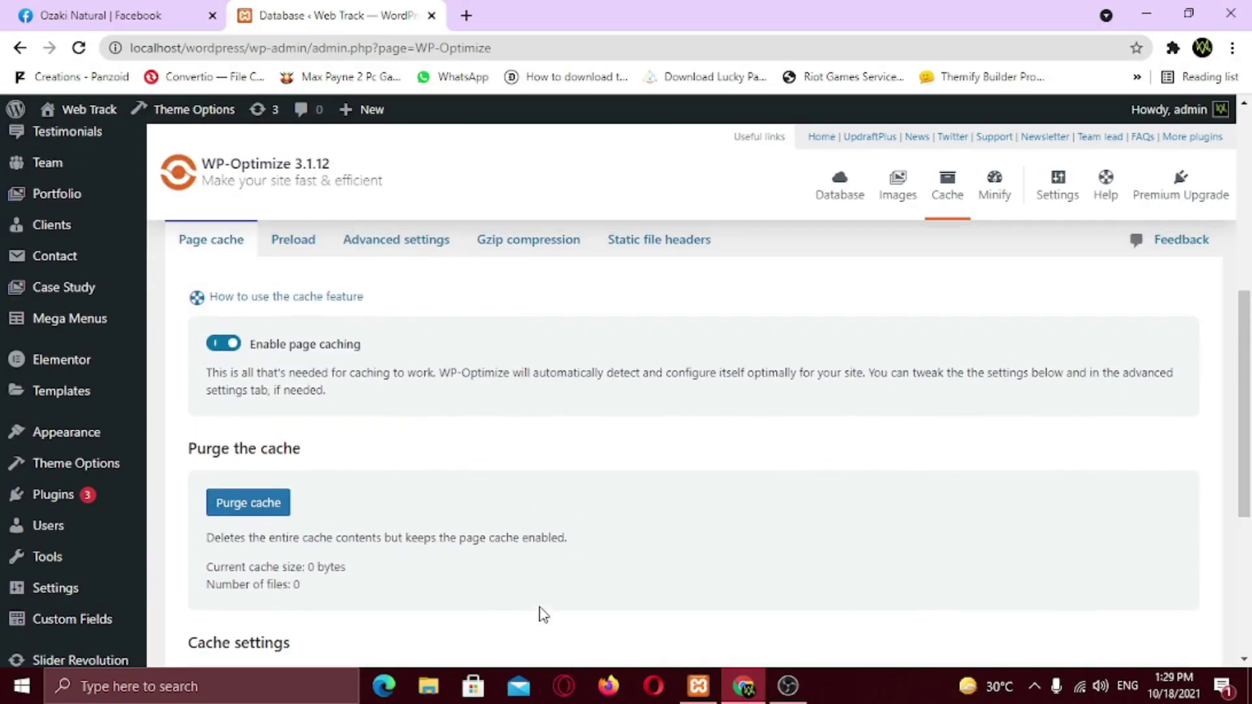
pyautogui.scroll(1, 539, 613)
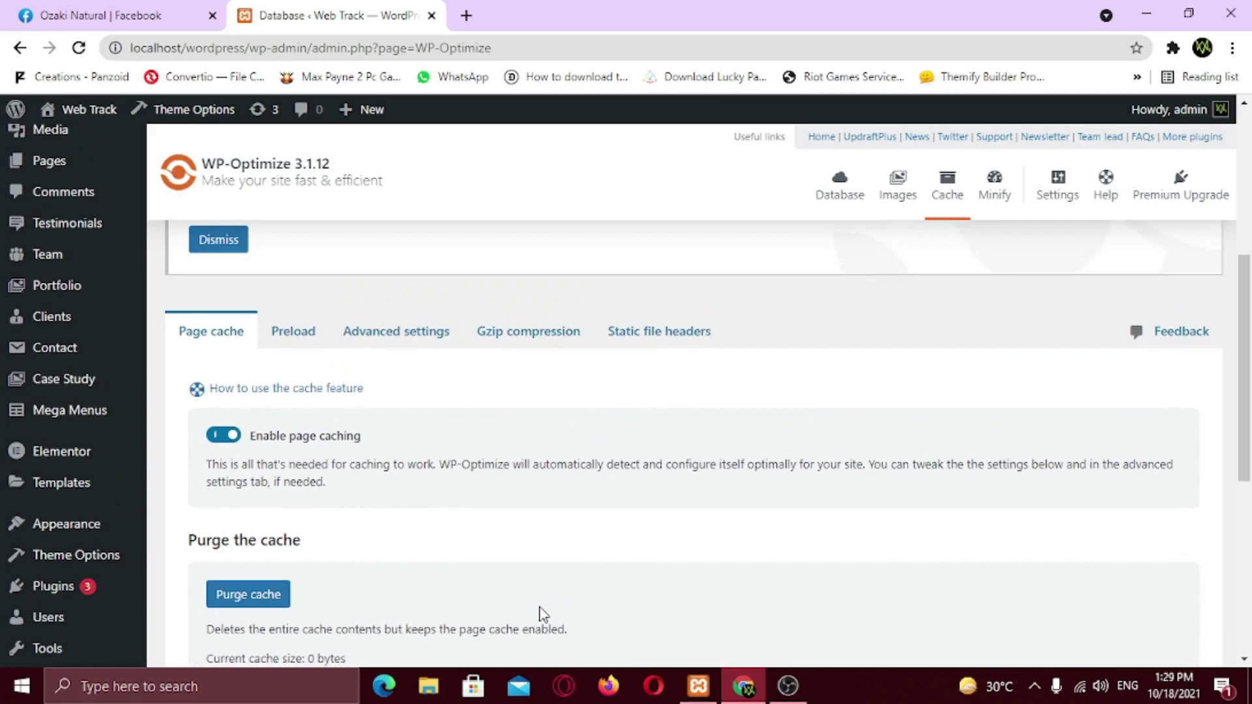
# - Run the WP-Optimize cache preload now from the Preload tab
pyautogui.click(298, 333)
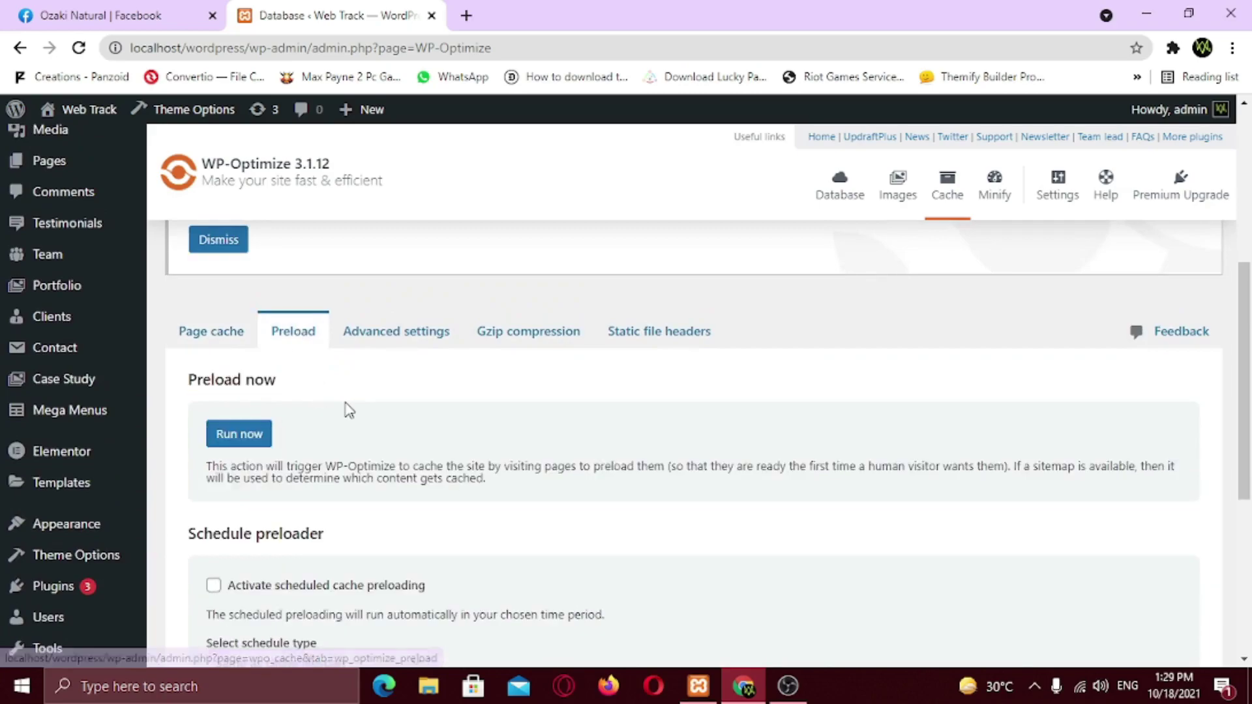
pyautogui.moveTo(604, 470); pyautogui.dragTo(885, 483)
pyautogui.click(1093, 482)
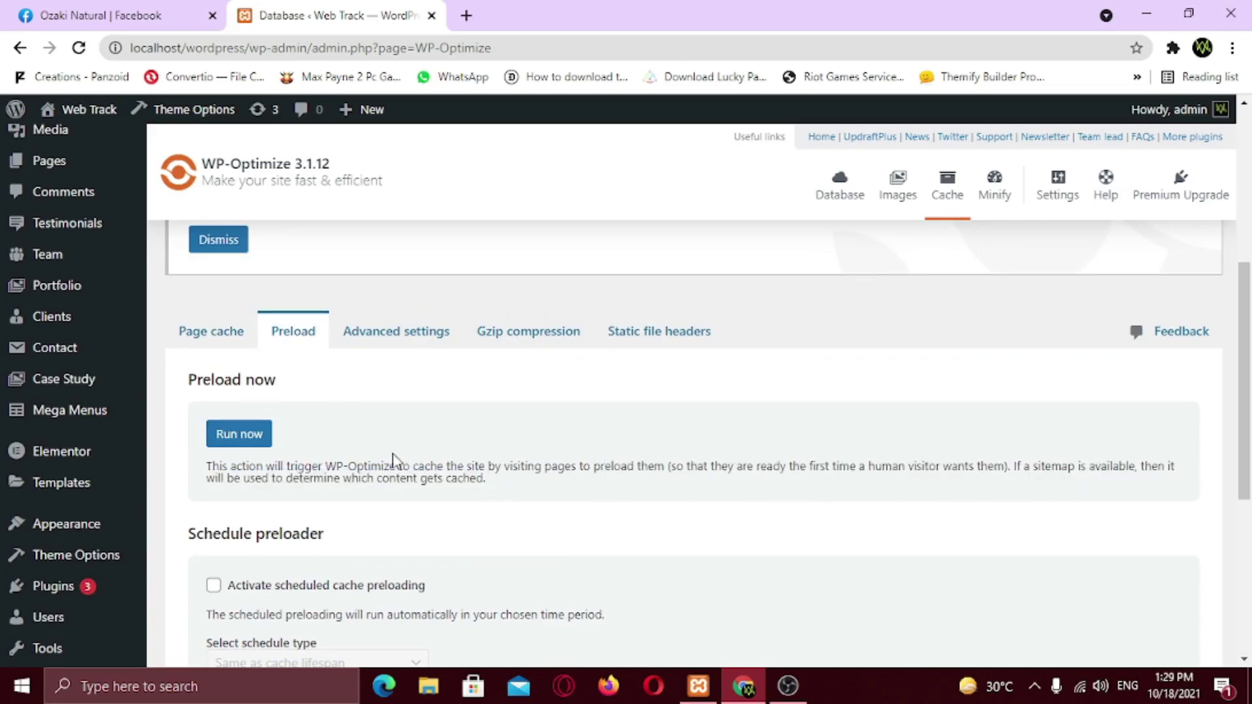
pyautogui.click(249, 436)
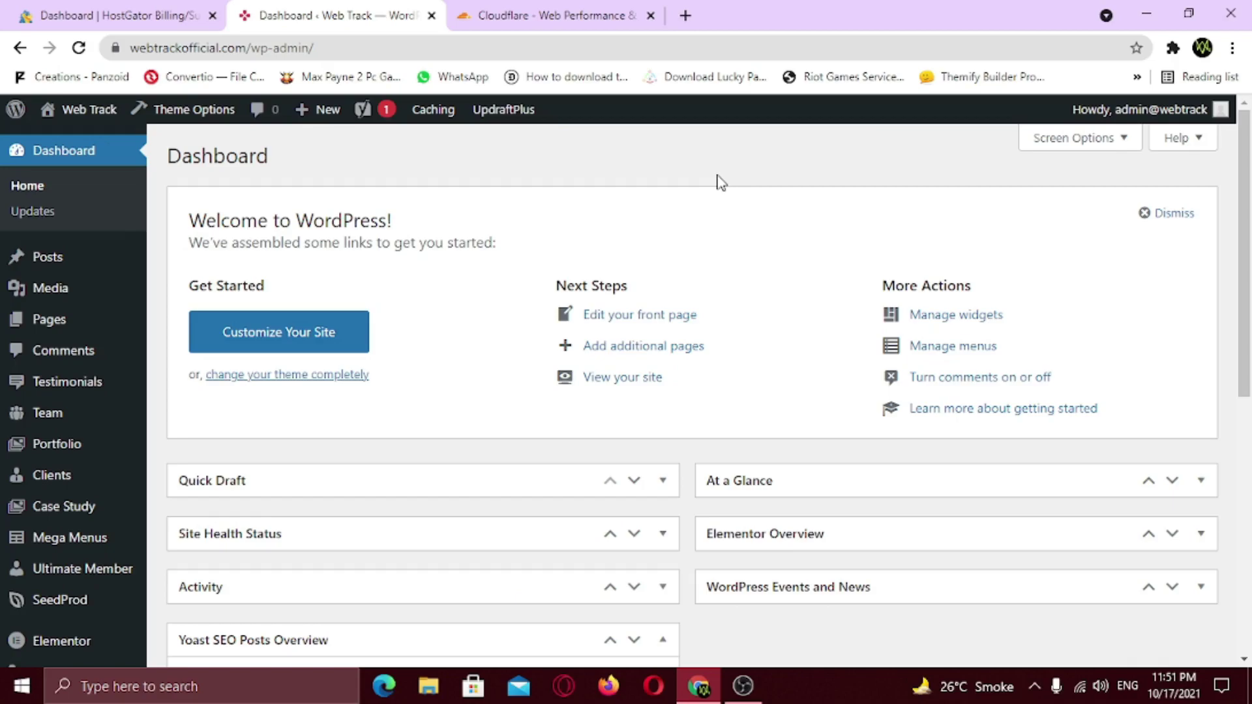
# - Create a Cloudflare account and submit the pasted site address as a new site
pyautogui.click(594, 18)
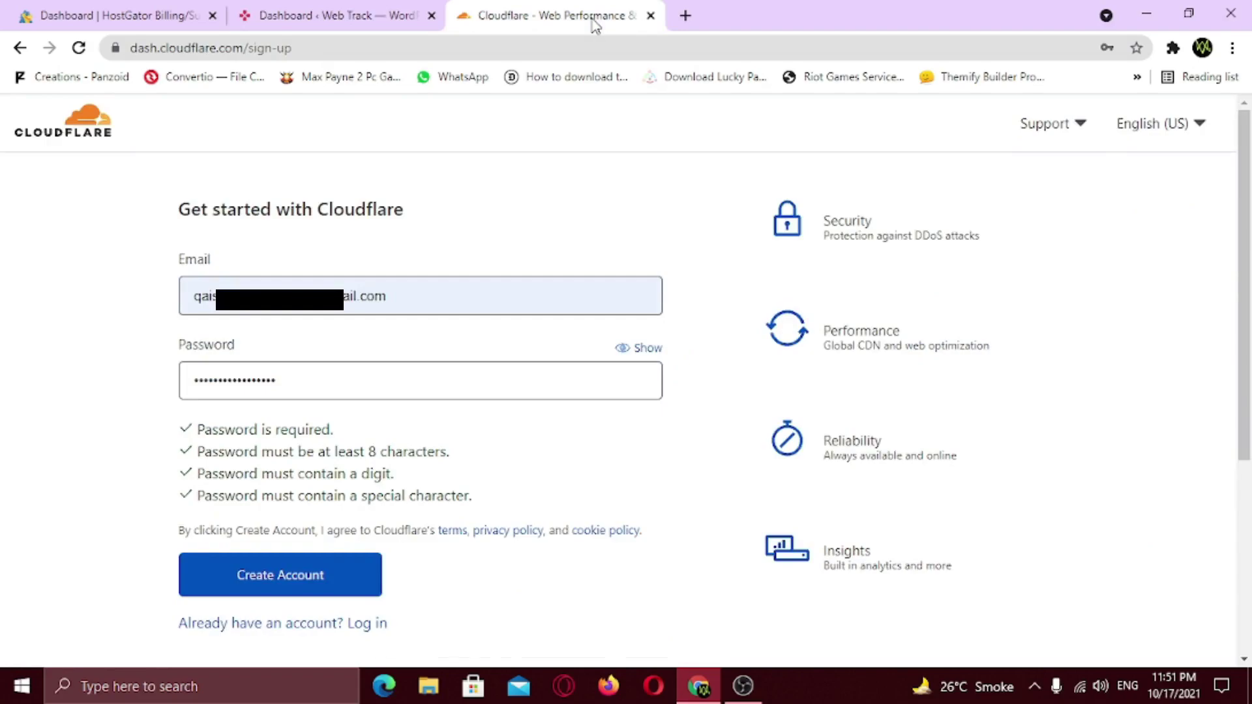
pyautogui.click(253, 577)
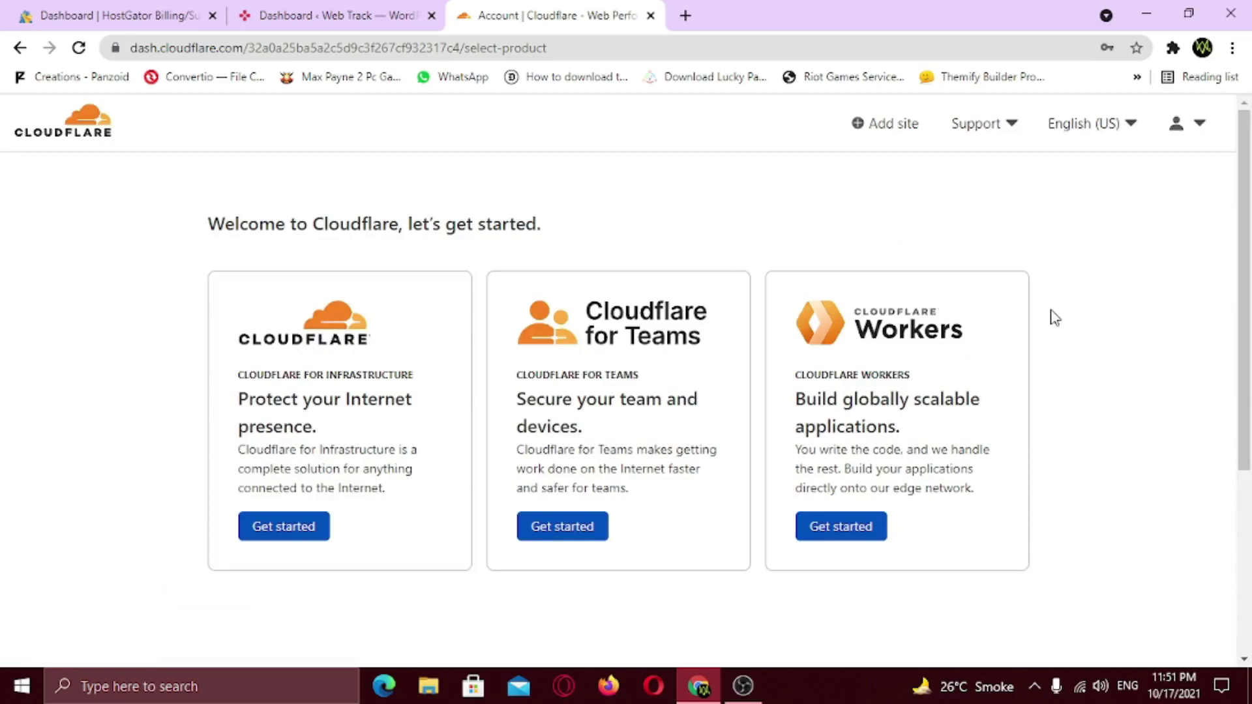
pyautogui.click(894, 128)
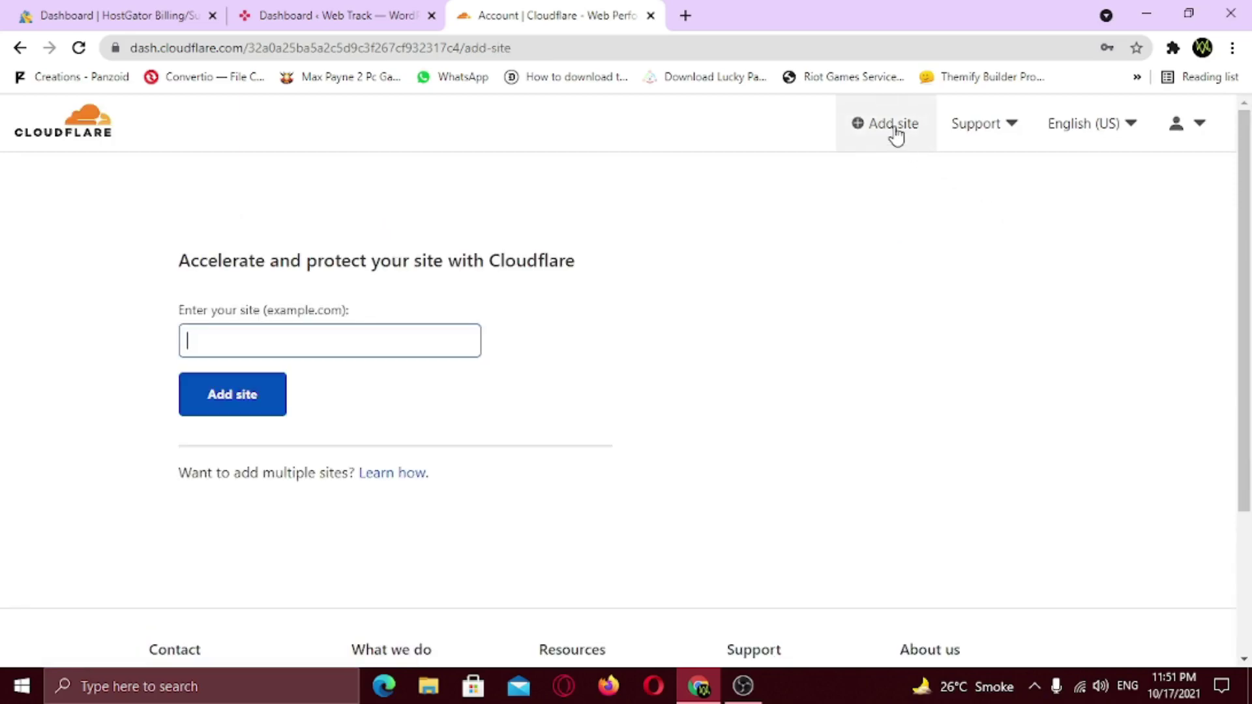
pyautogui.write('https://webtrackofficial.com')
pyautogui.click(224, 433)
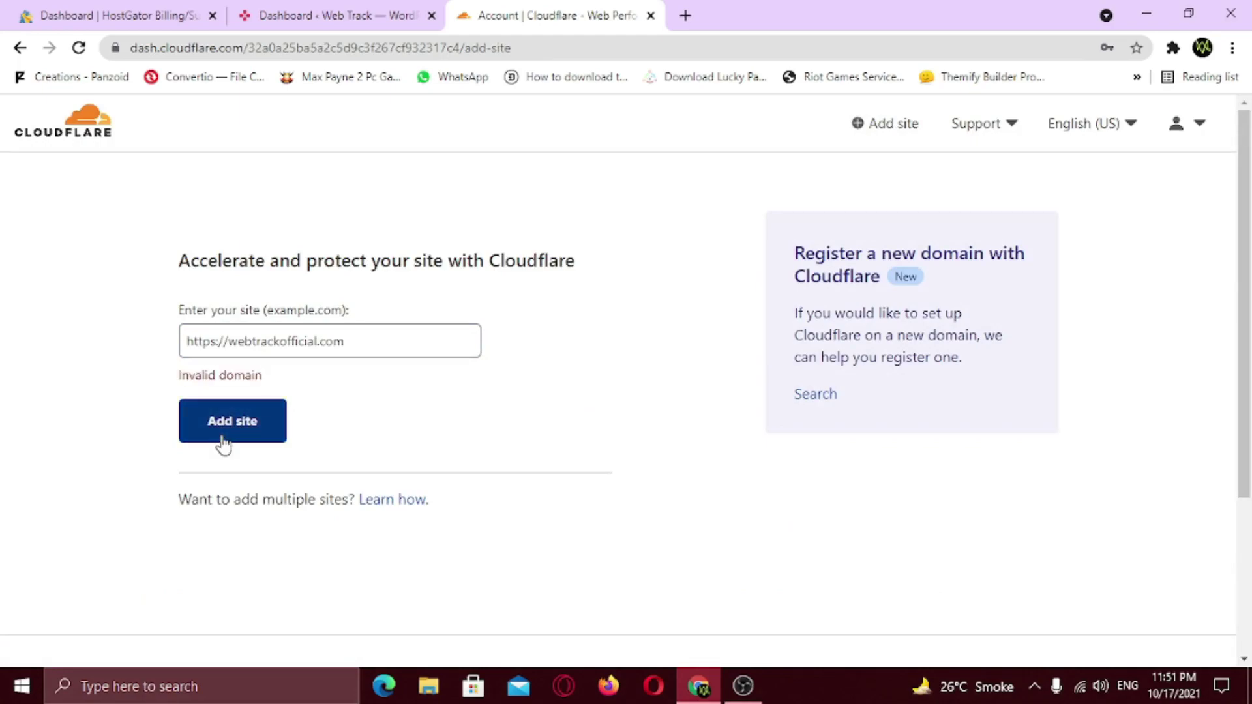
pyautogui.click(228, 340)
pyautogui.moveTo(228, 341); pyautogui.dragTo(165, 347)
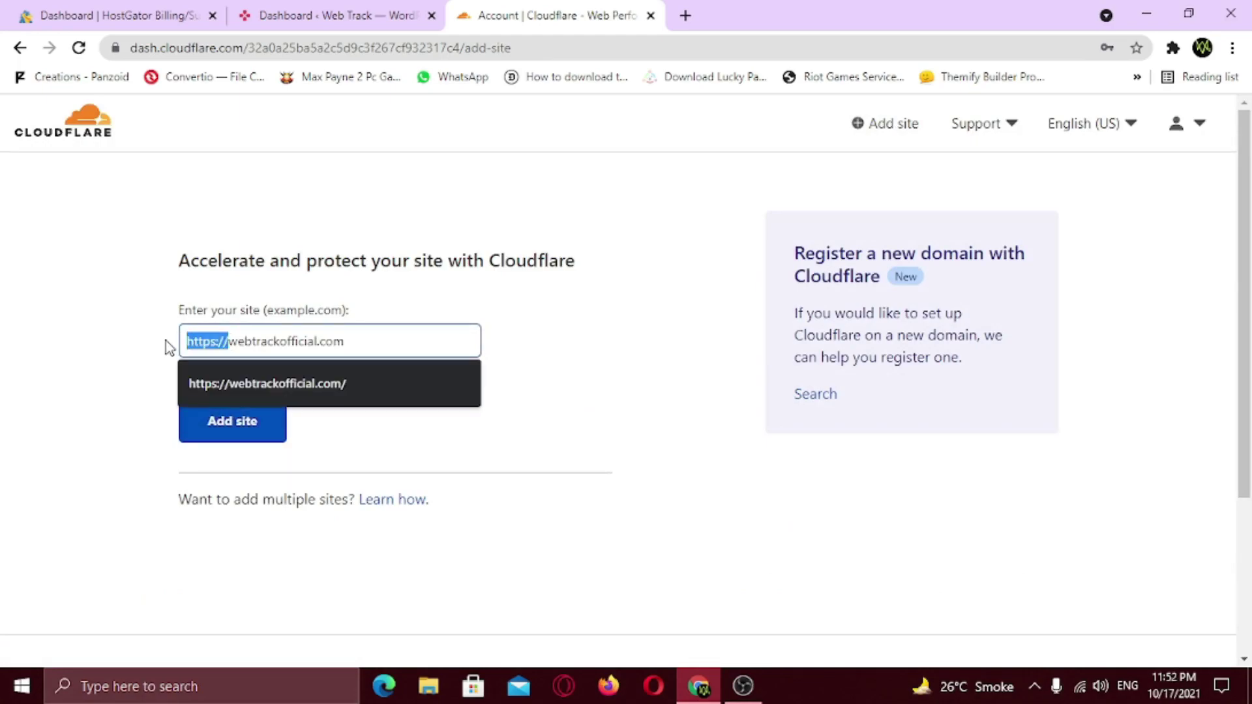
pyautogui.press('BackSpace')
pyautogui.click(236, 423)
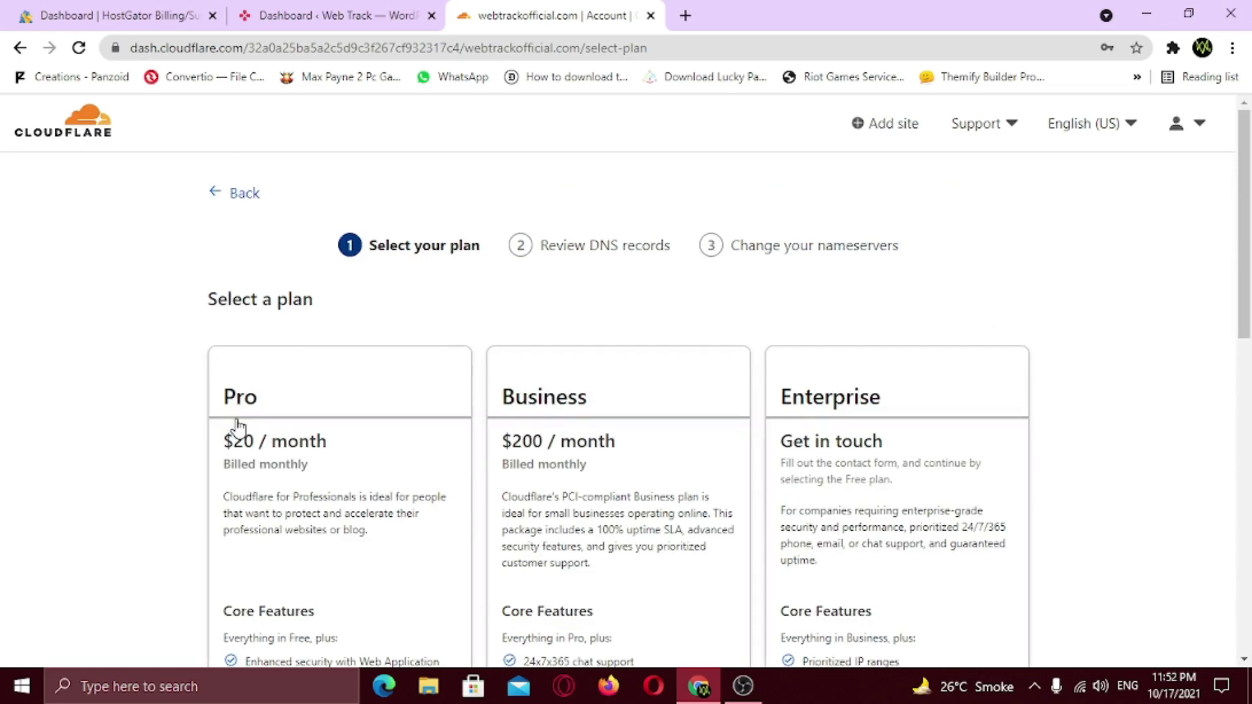
# - Choose the Free Cloudflare plan for webtrackofficial.com
pyautogui.scroll(-6, 1087, 419)
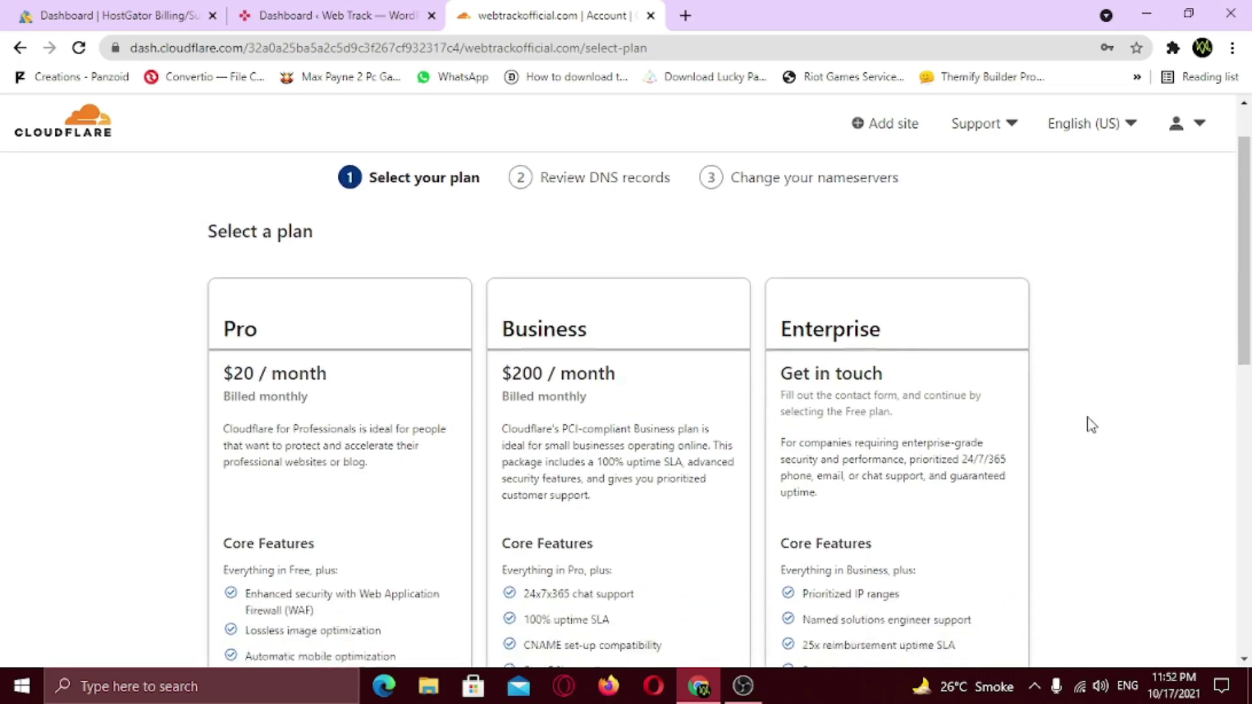
pyautogui.click(936, 497)
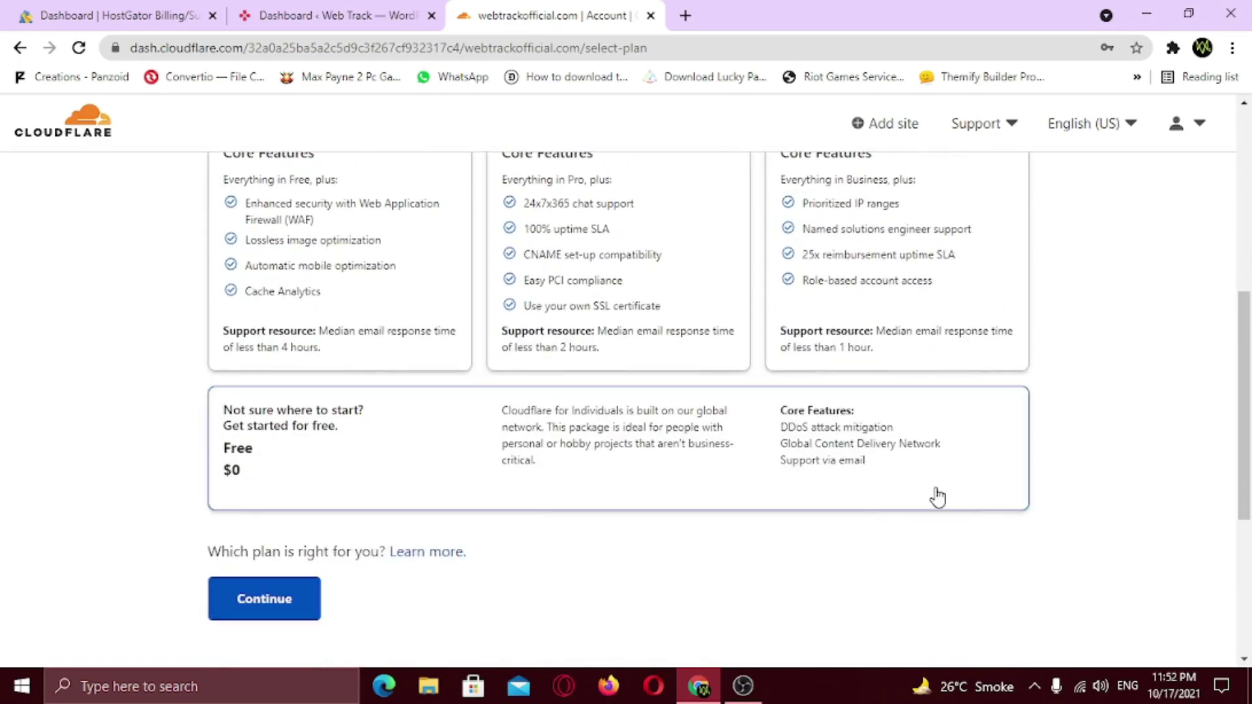
pyautogui.click(282, 601)
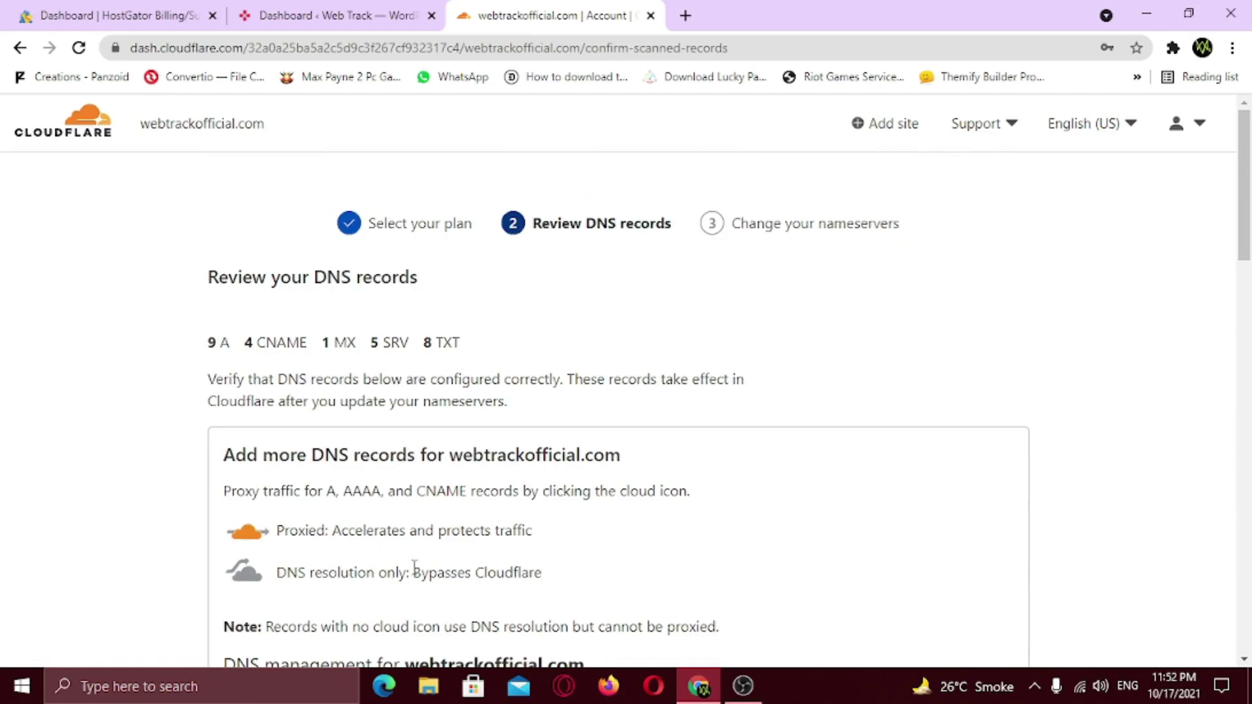
# - Review the scanned DNS records table and accept it
pyautogui.scroll(-7, 804, 432)
pyautogui.scroll(-10, 846, 420)
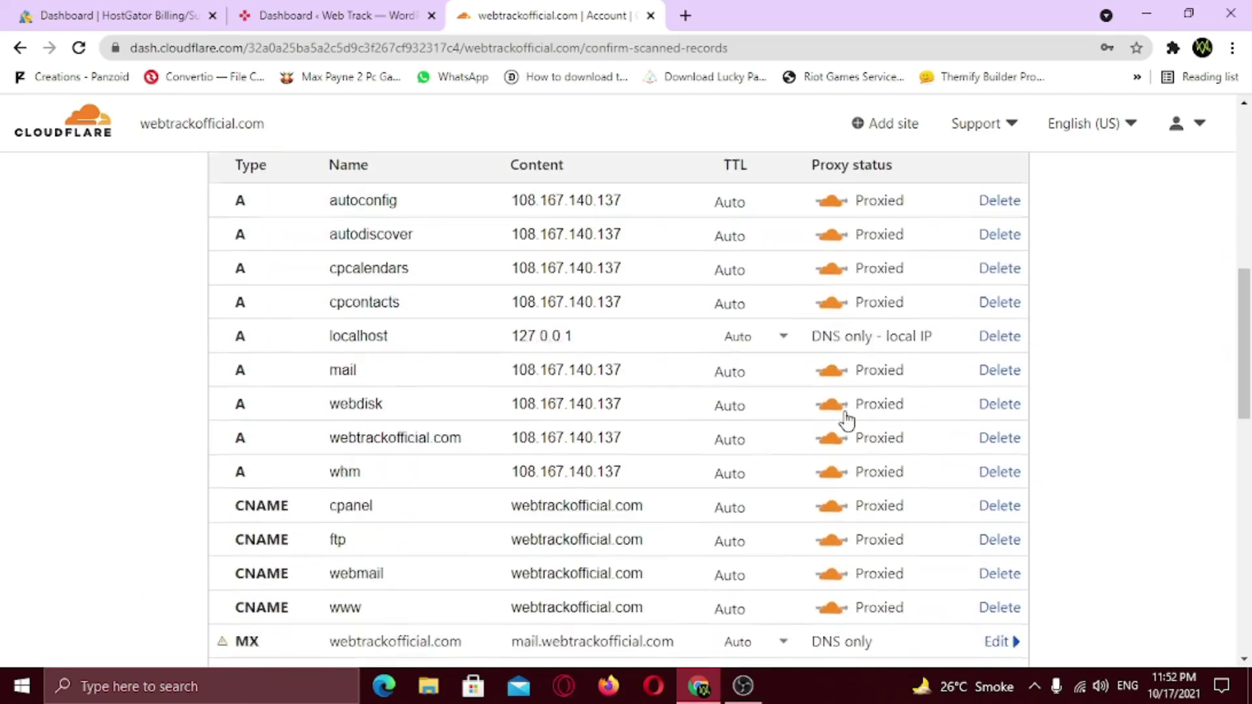
pyautogui.scroll(-2, 846, 420)
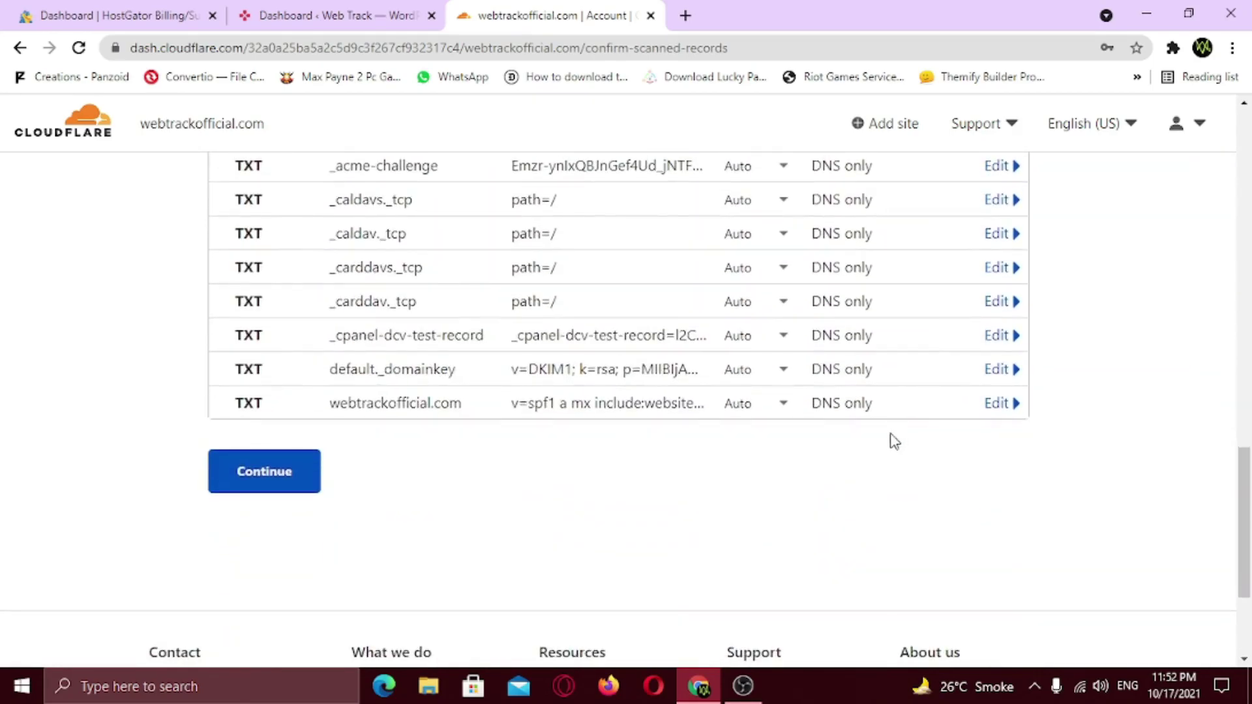
pyautogui.click(297, 471)
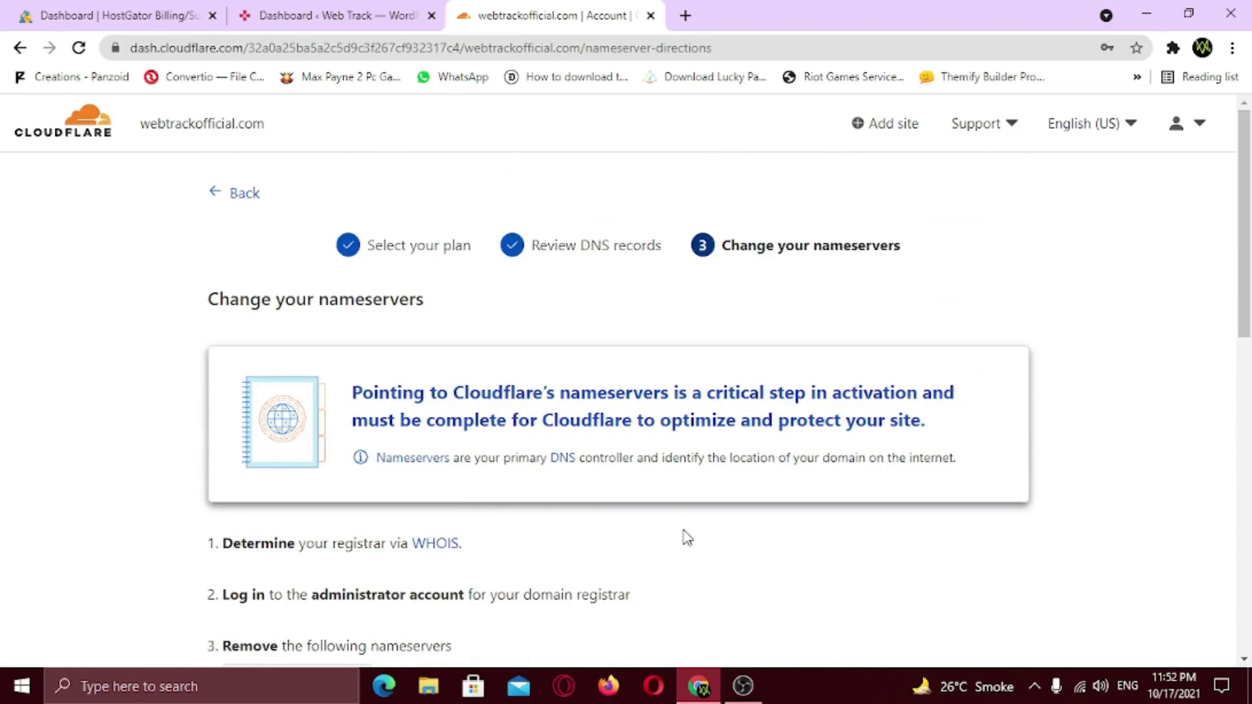
# - Copy Cloudflare's first nameserver, plato.ns.cloudflare.com, and go to HostGator's Manage Domains page
pyautogui.scroll(-5, 686, 535)
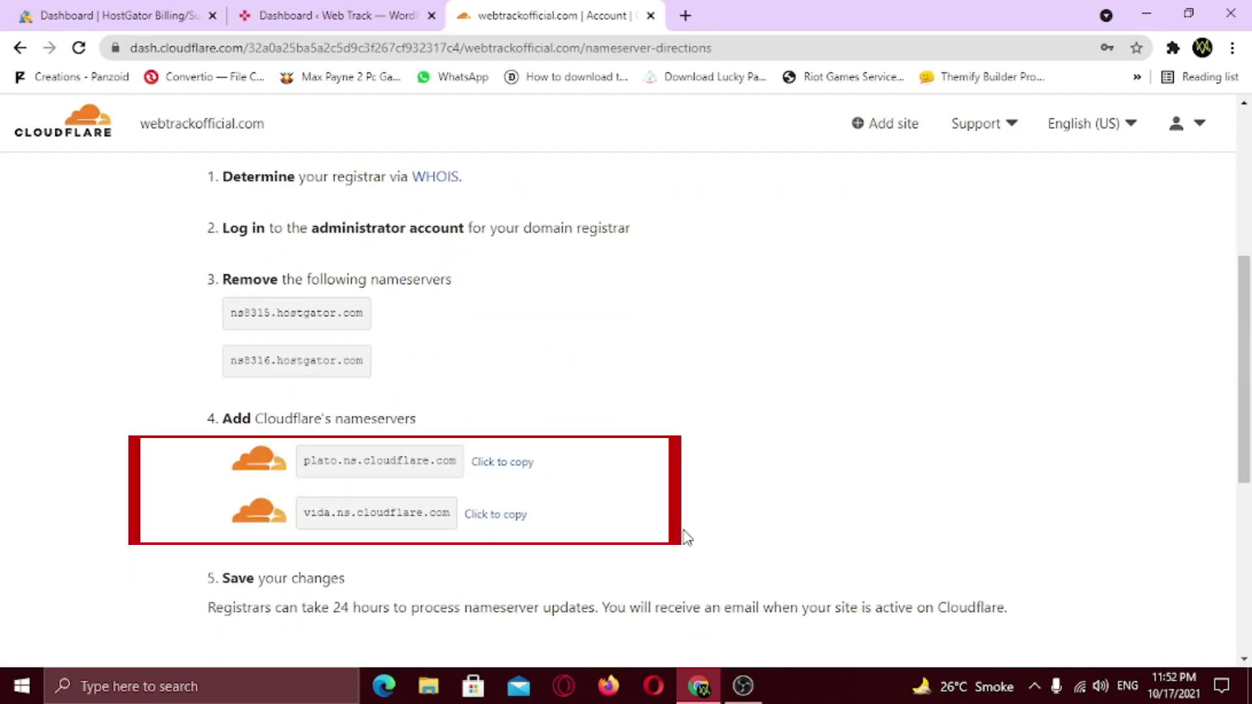
pyautogui.moveTo(220, 420); pyautogui.dragTo(373, 418)
pyautogui.click(435, 424)
pyautogui.click(510, 464)
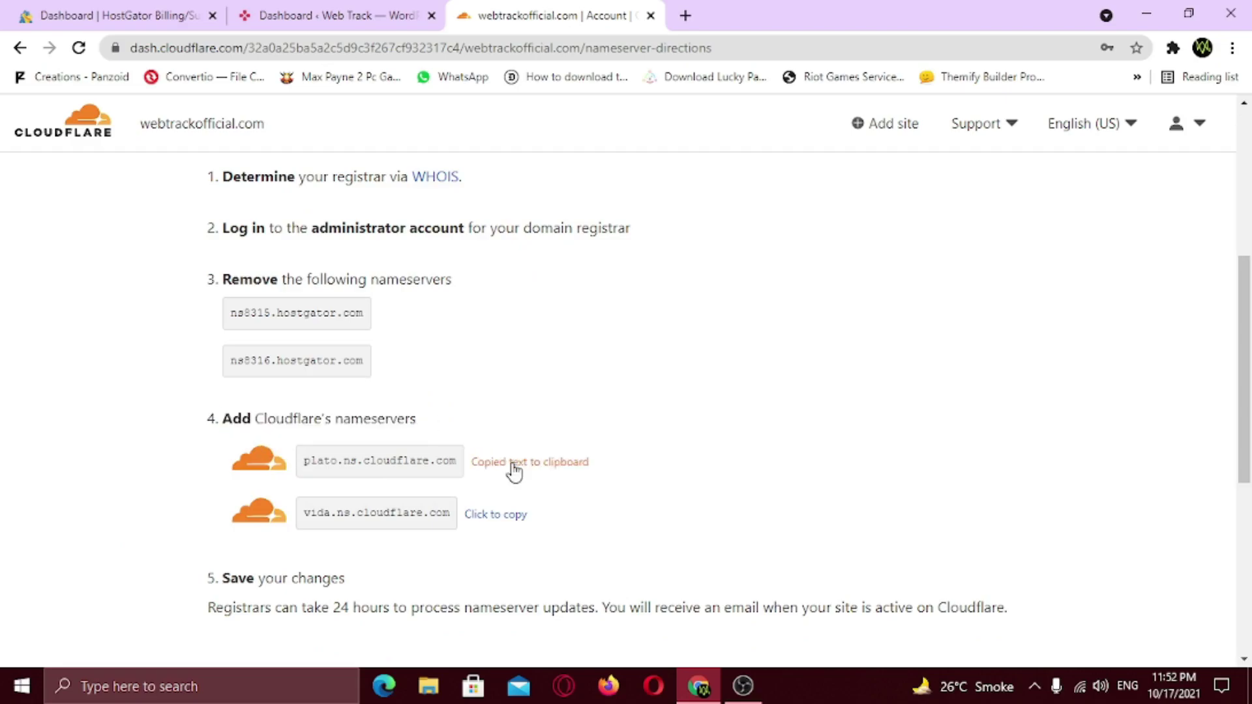
pyautogui.click(161, 18)
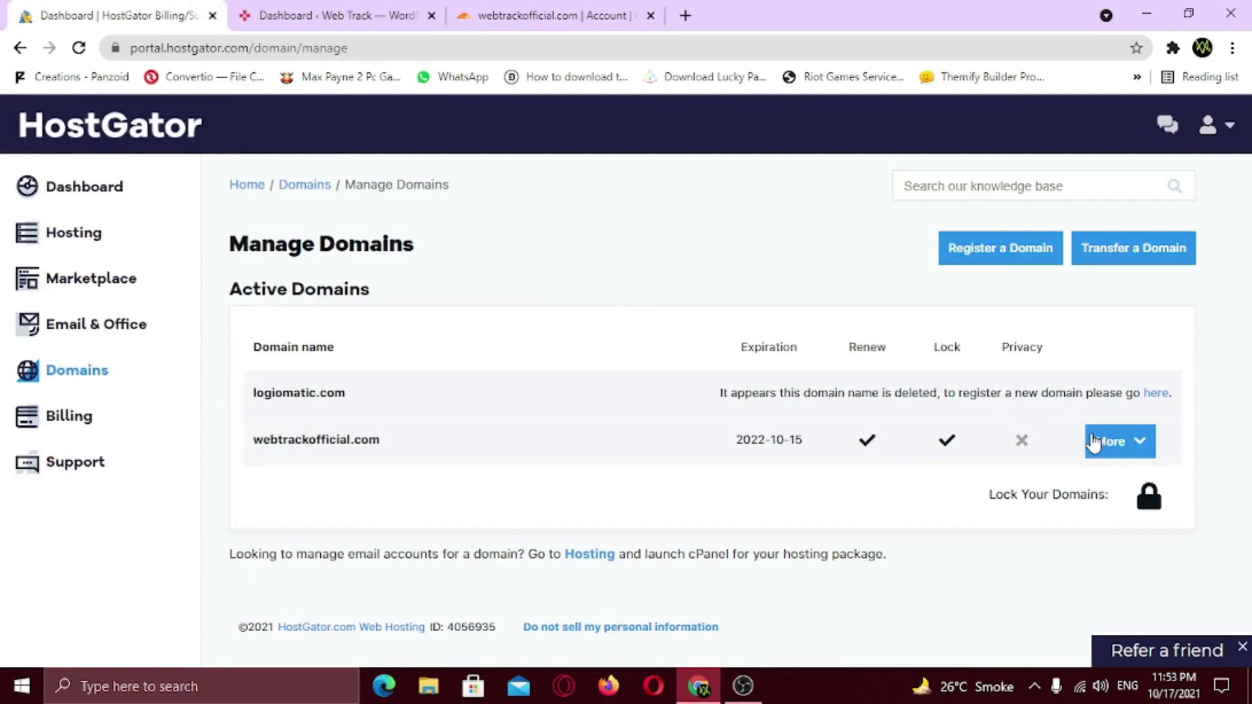
# - Replace webtrackofficial.com's first name server with plato.ns.cloudflare.com in HostGator
pyautogui.click(1120, 442)
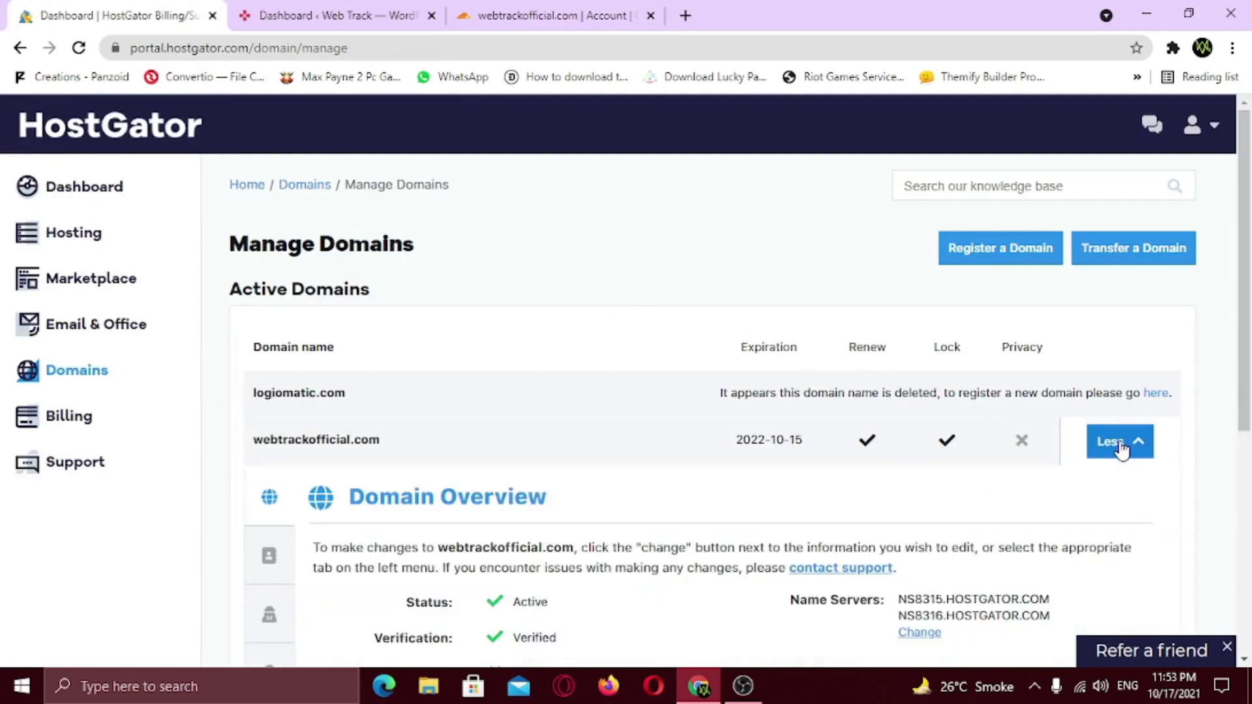
pyautogui.scroll(-4, 1122, 449)
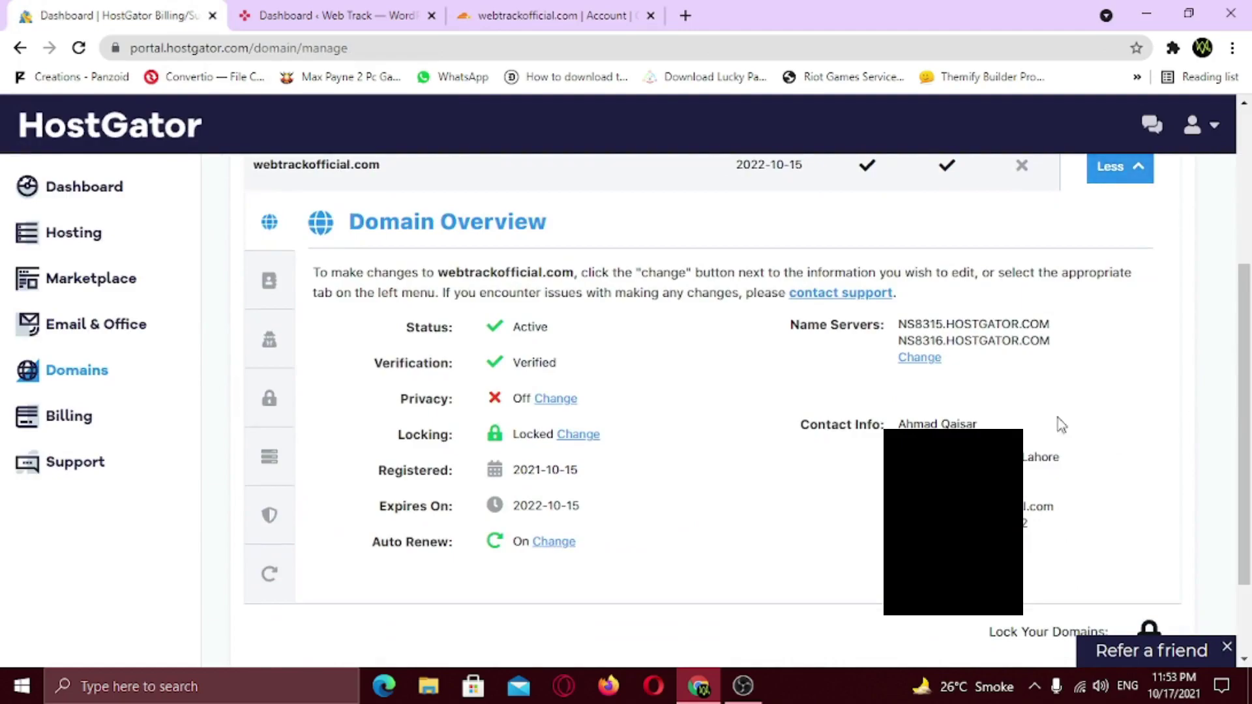
pyautogui.click(918, 358)
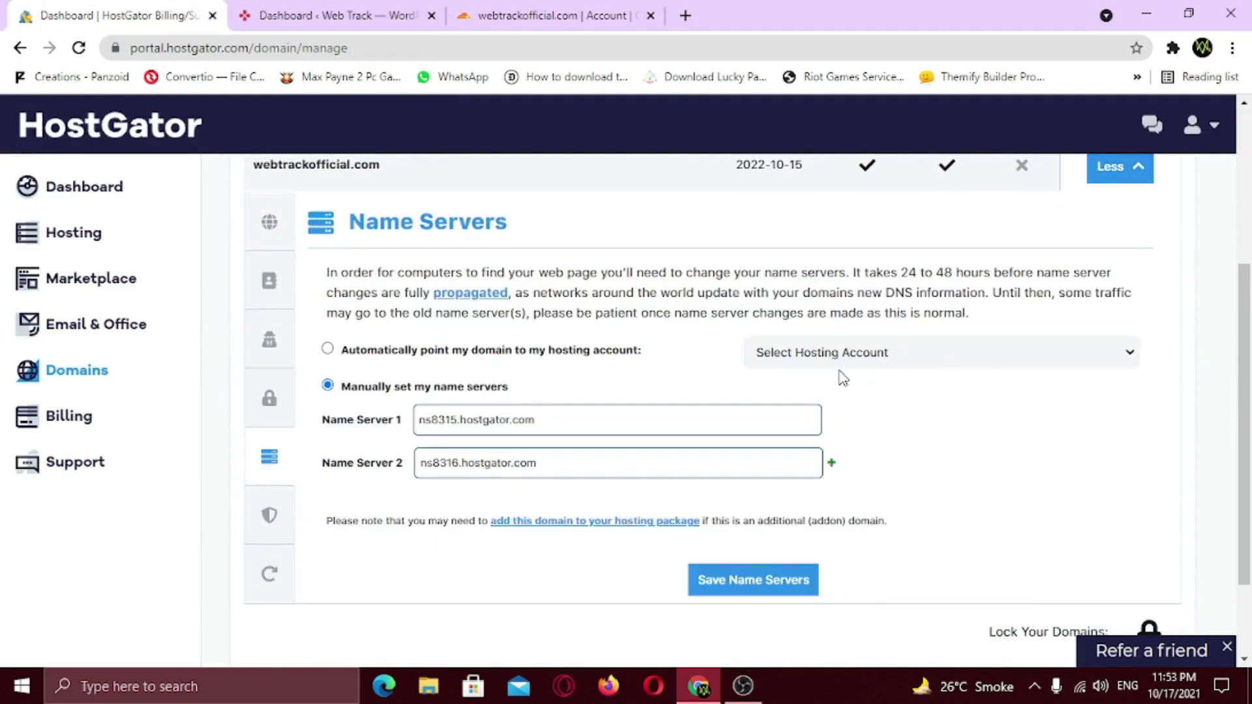
pyautogui.moveTo(549, 425); pyautogui.dragTo(405, 427)
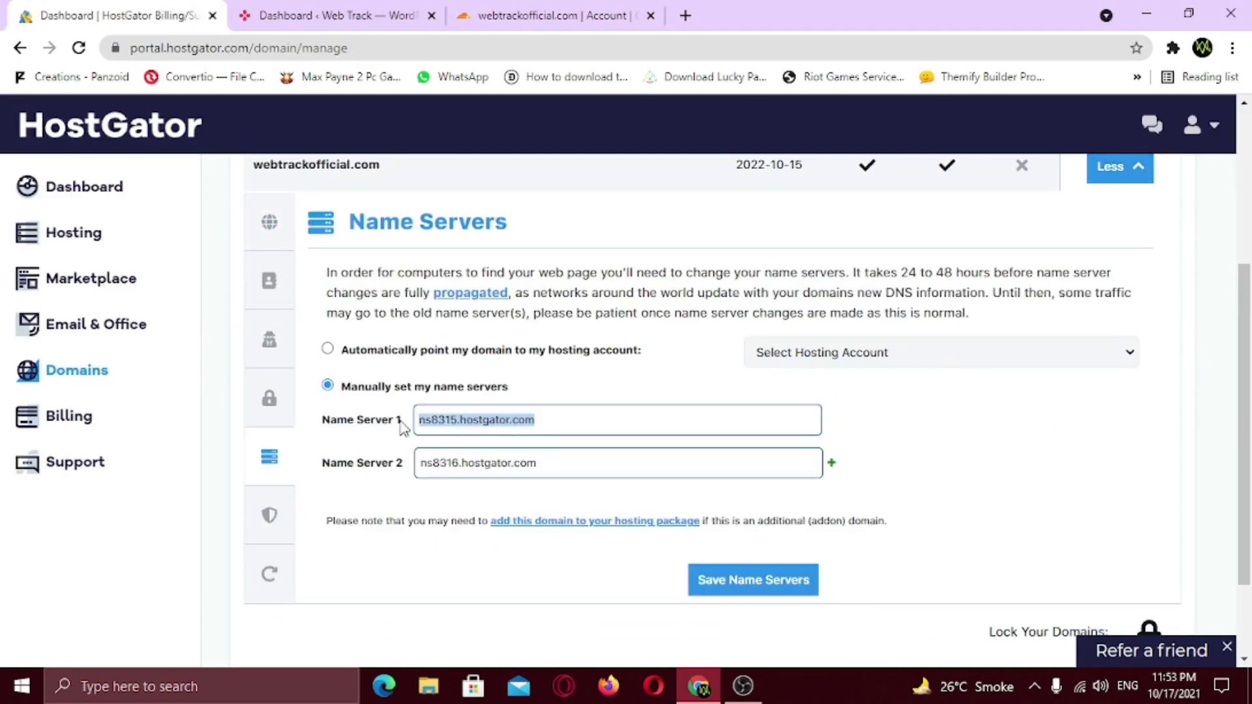
pyautogui.press('BackSpace')
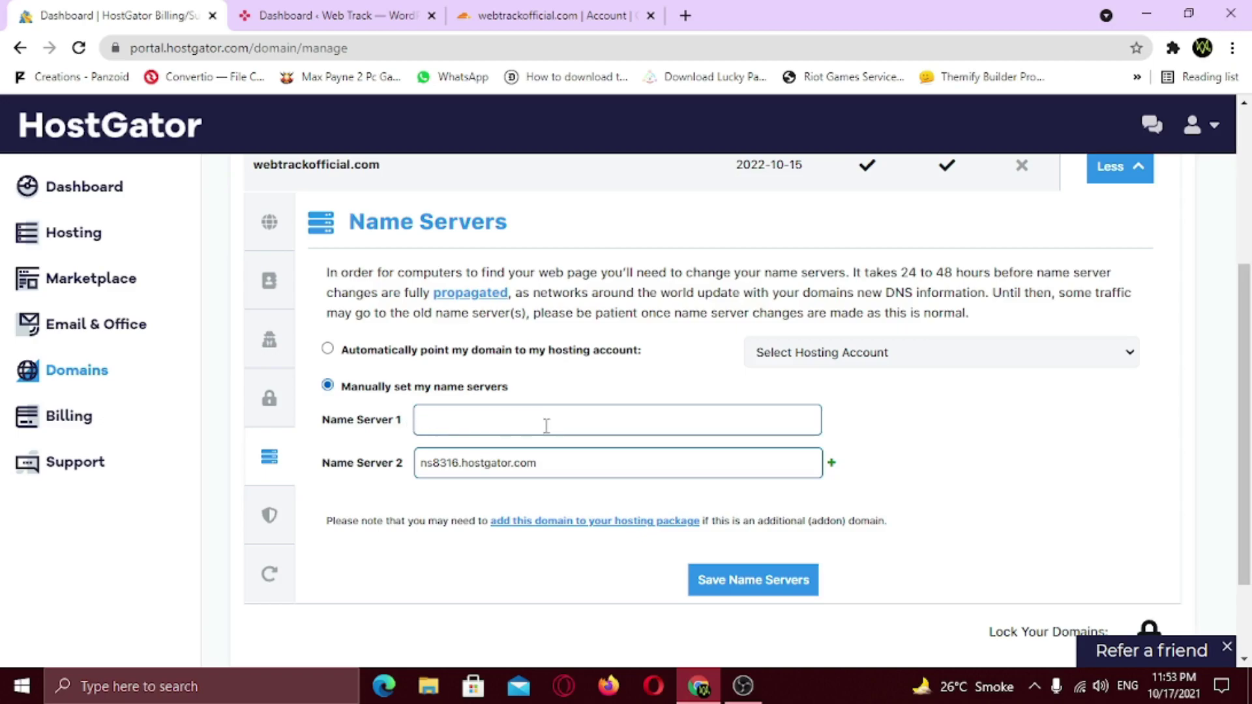
pyautogui.hotkey('ctrl', 'v')
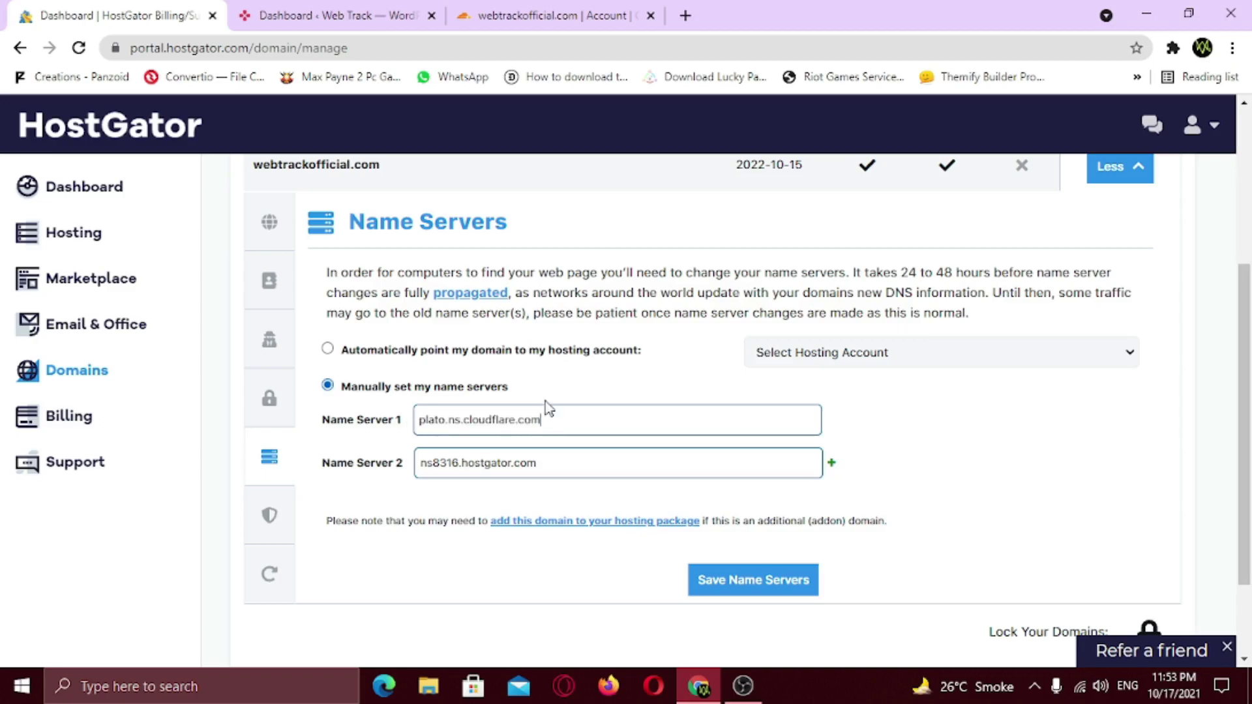
# - Copy vida.ns.cloudflare.com, paste it over ns8316.hostgator.com as Name Server 2, and save
pyautogui.click(562, 26)
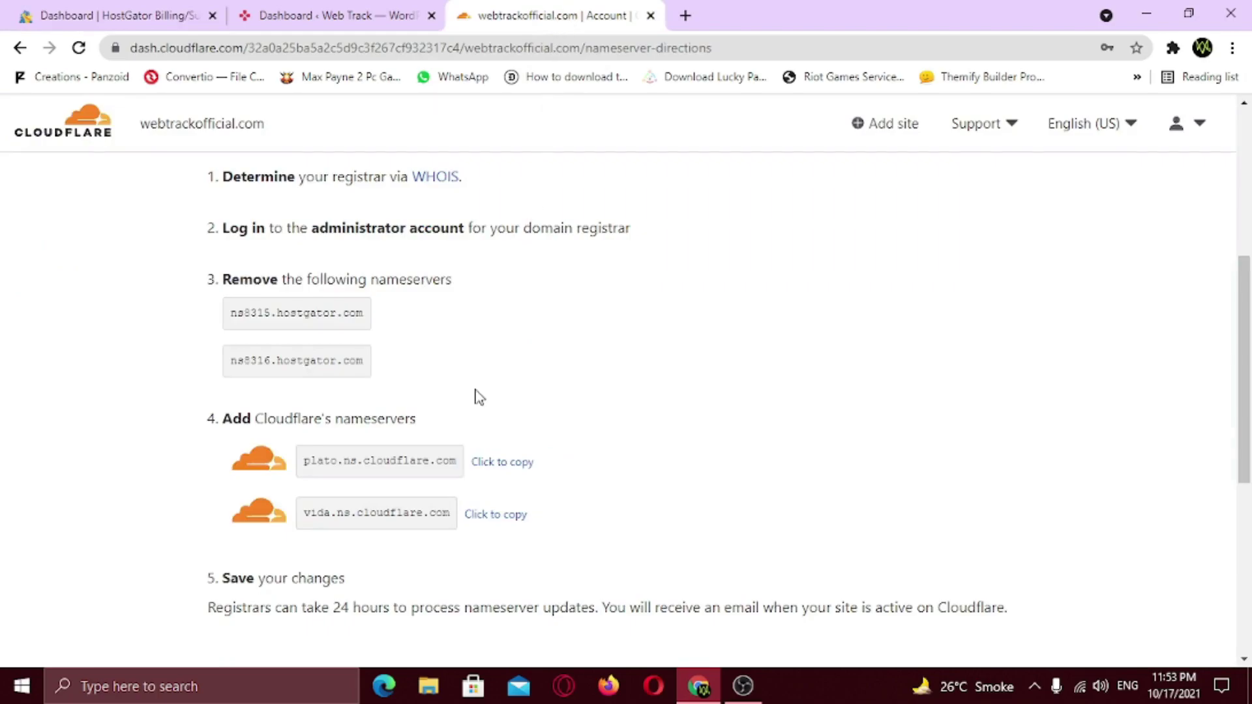
pyautogui.click(493, 527)
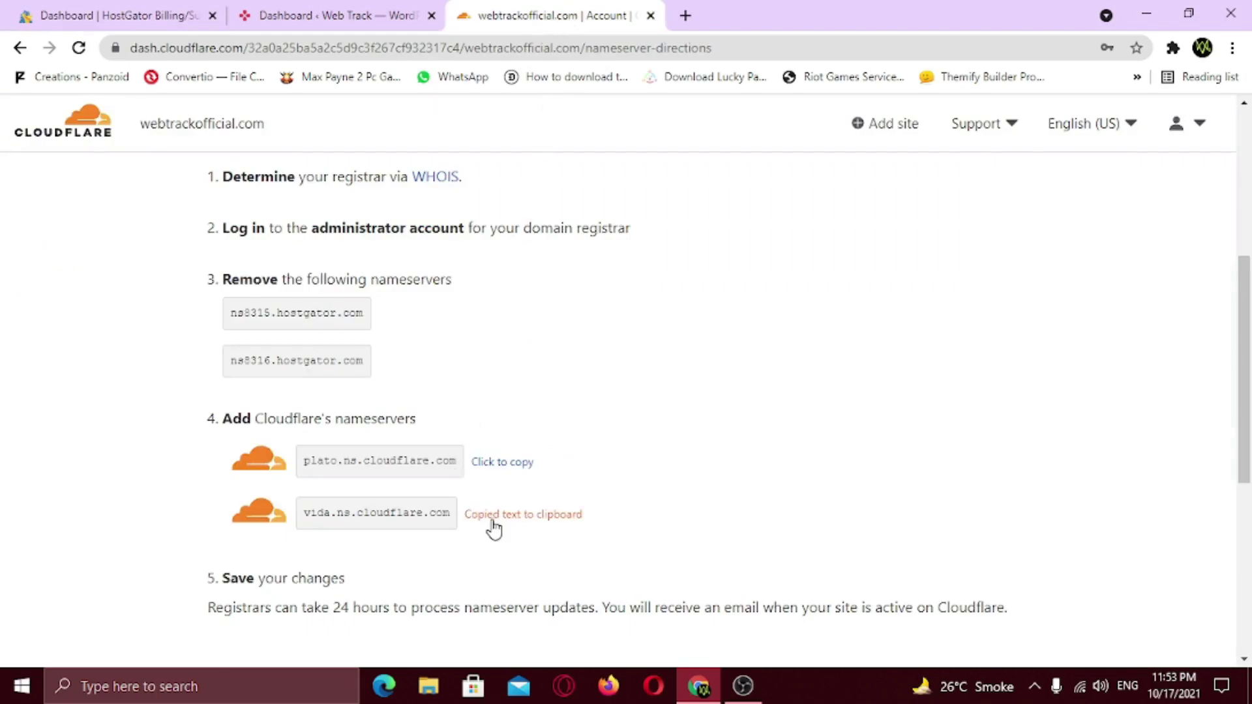
pyautogui.click(185, 21)
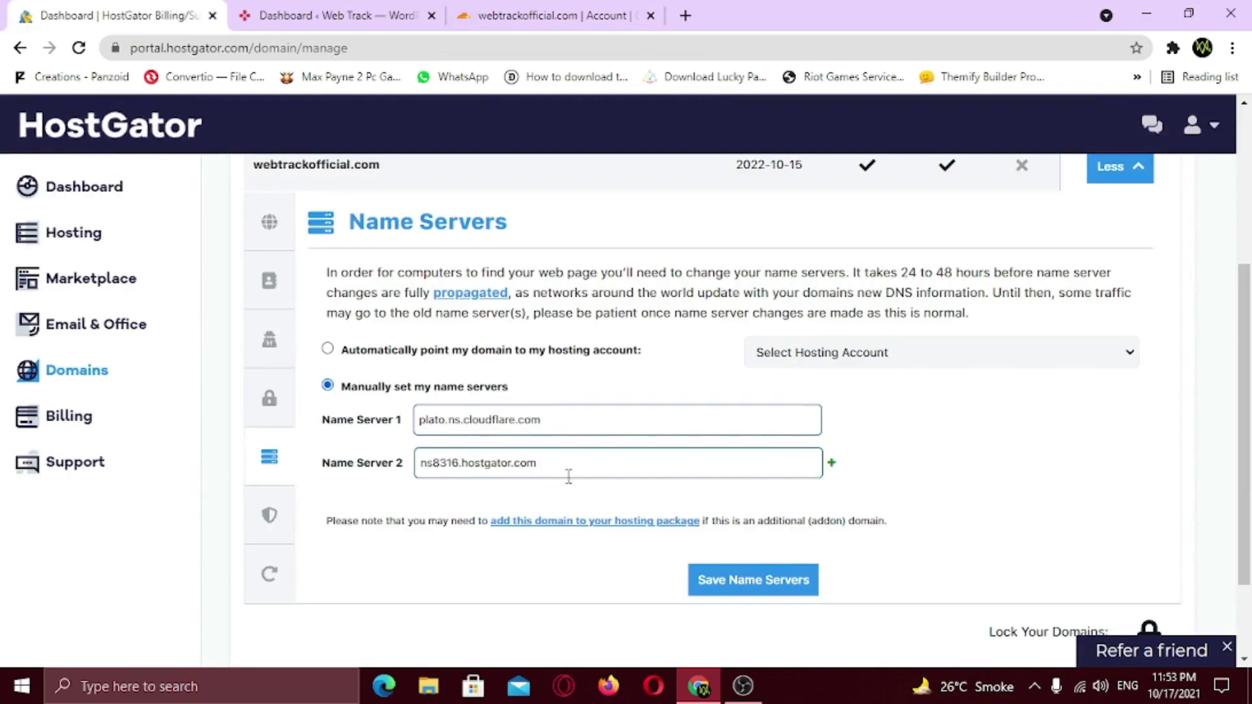
pyautogui.moveTo(567, 463); pyautogui.dragTo(417, 461)
pyautogui.hotkey('ctrl', 'v')
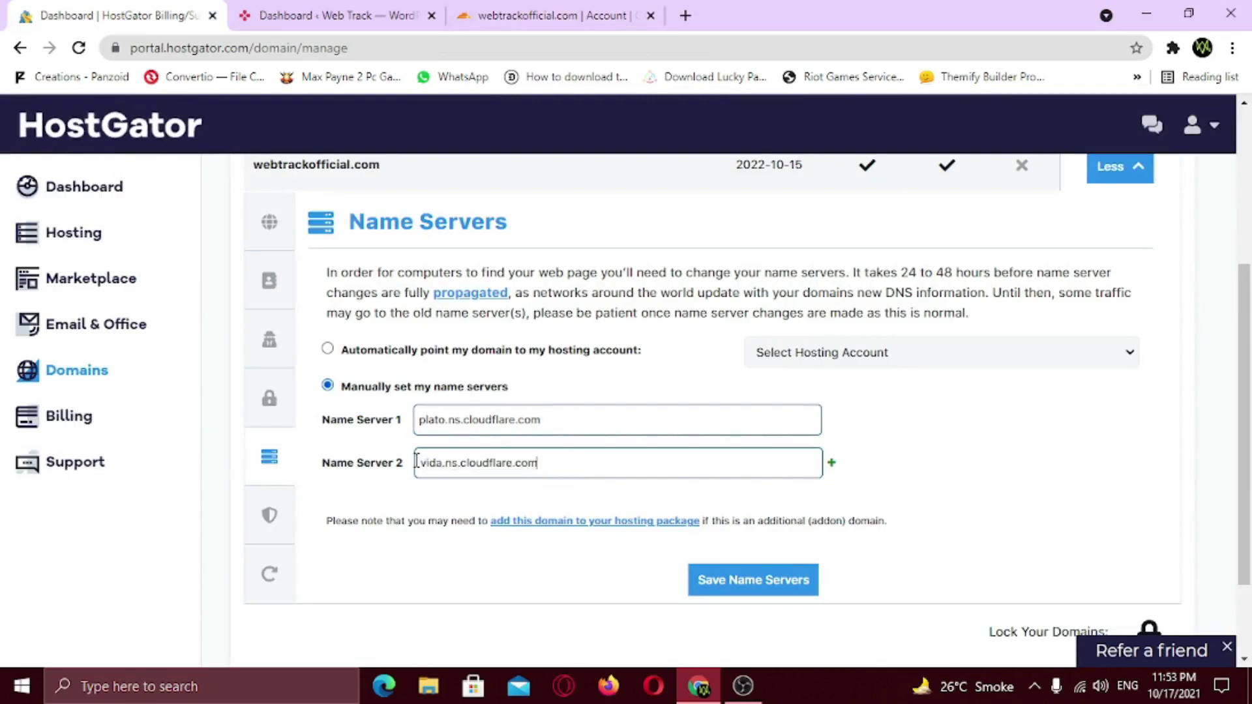
pyautogui.click(755, 585)
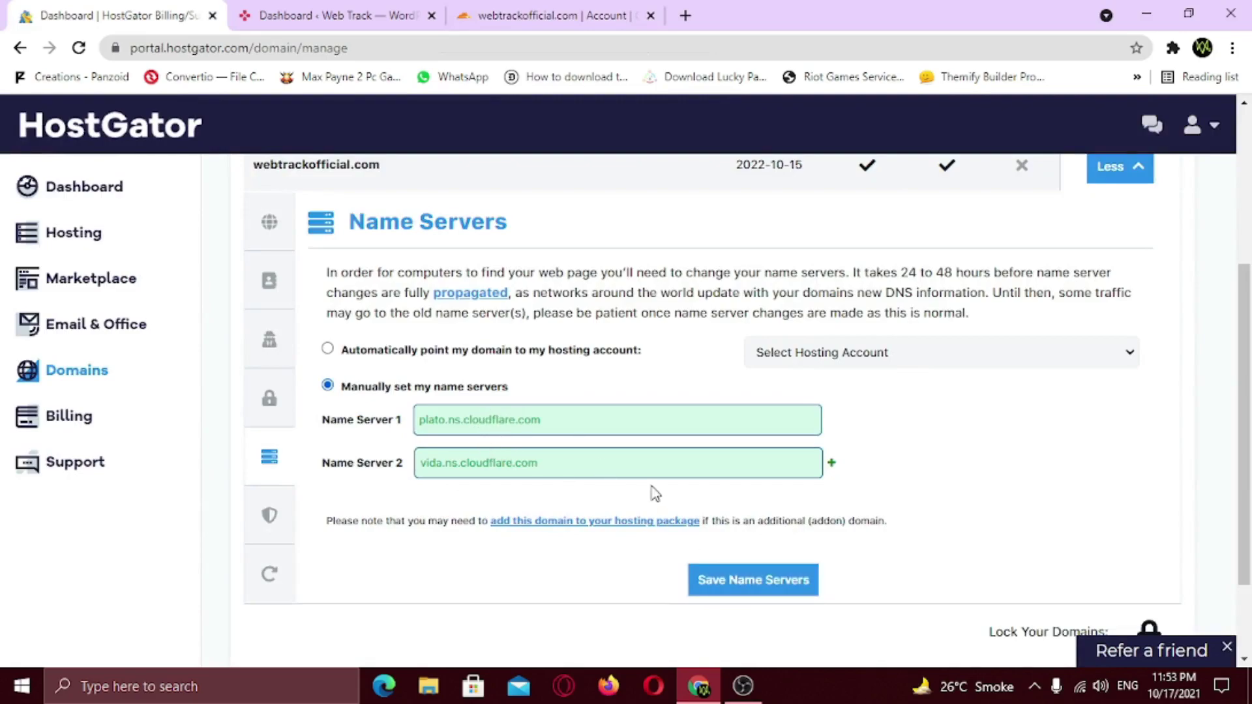
# - Confirm to Cloudflare that the domain's nameservers have been changed
pyautogui.click(529, 19)
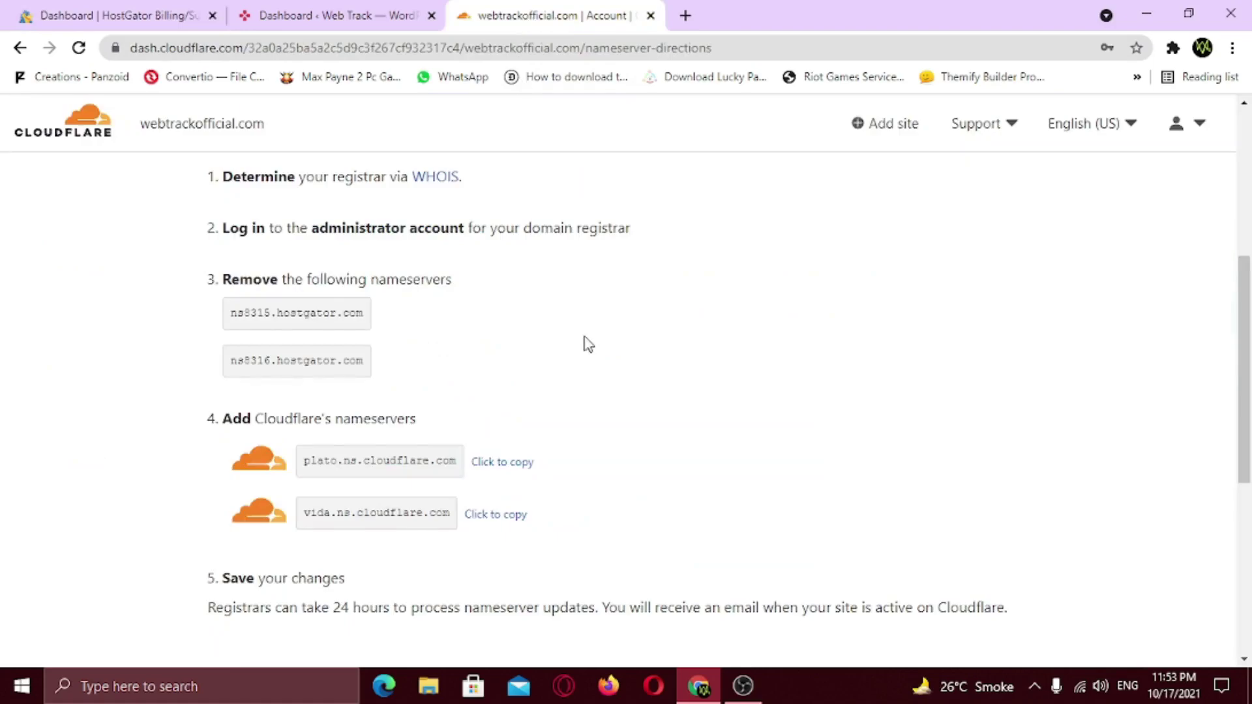
pyautogui.scroll(-6, 584, 343)
pyautogui.click(340, 278)
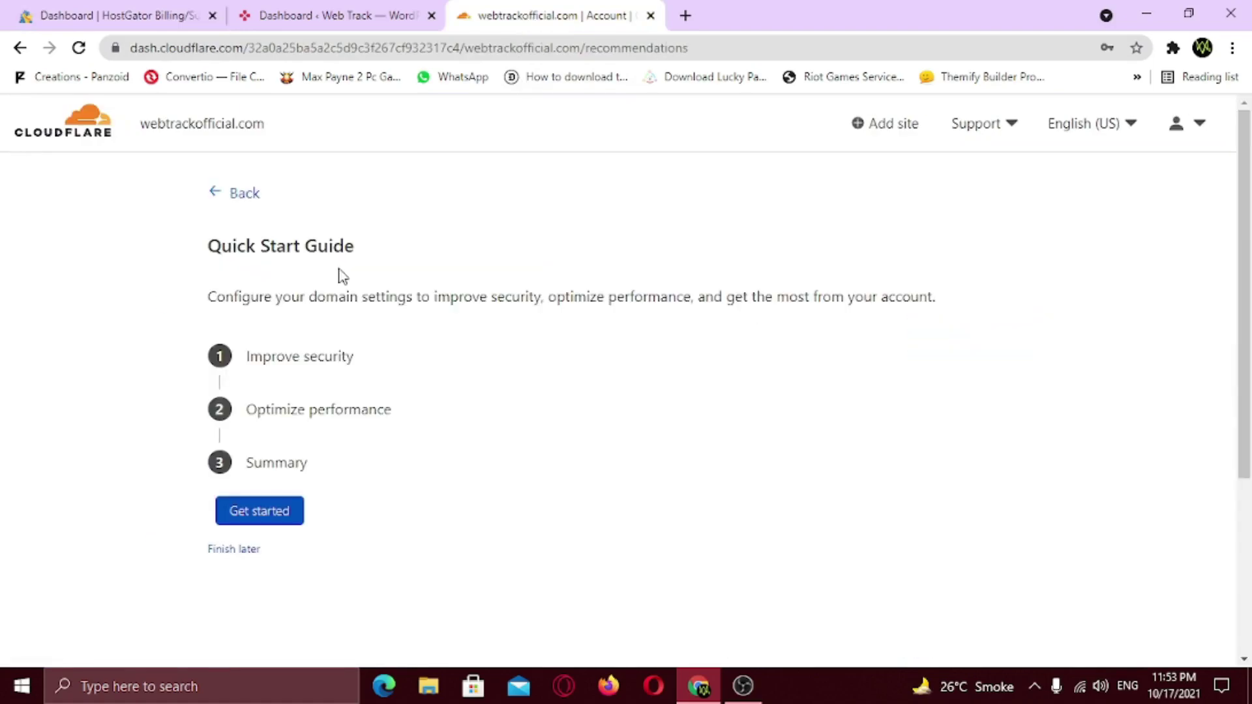
# - Run the Quick Start Guide with Automatic HTTPS Rewrites, Always Use HTTPS and Brotli on, Auto Minify off
pyautogui.click(258, 511)
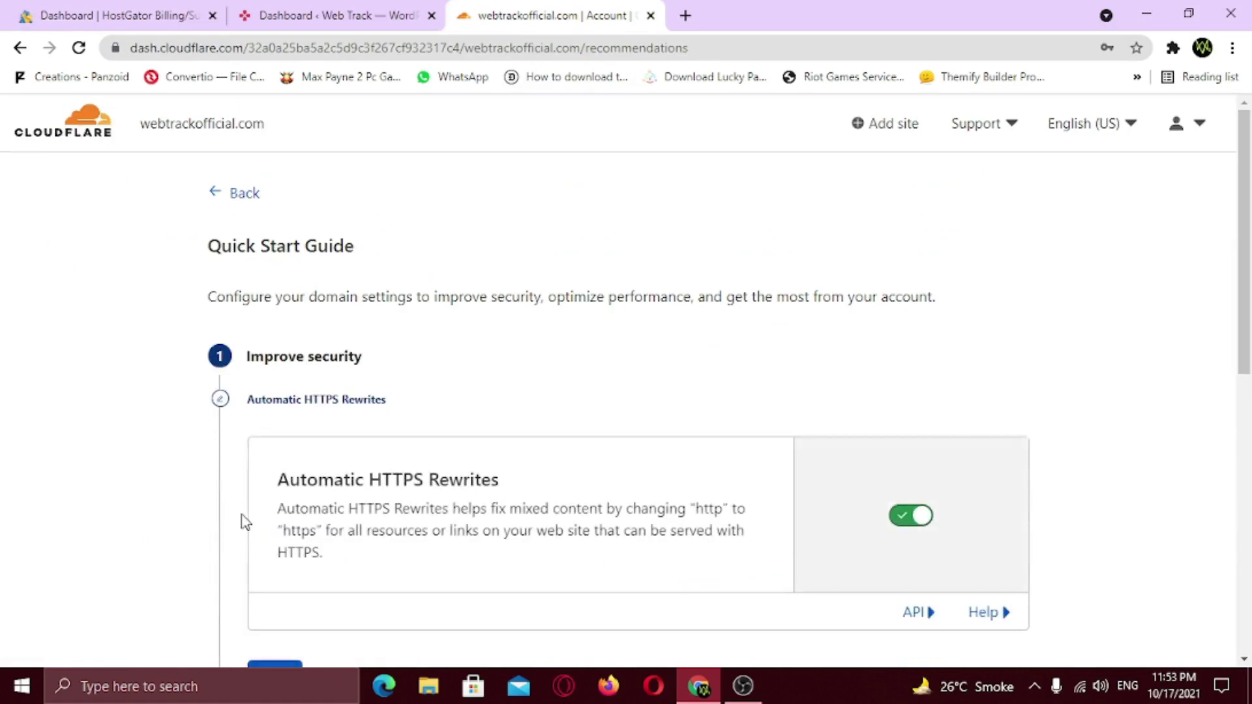
pyautogui.scroll(-3, 404, 509)
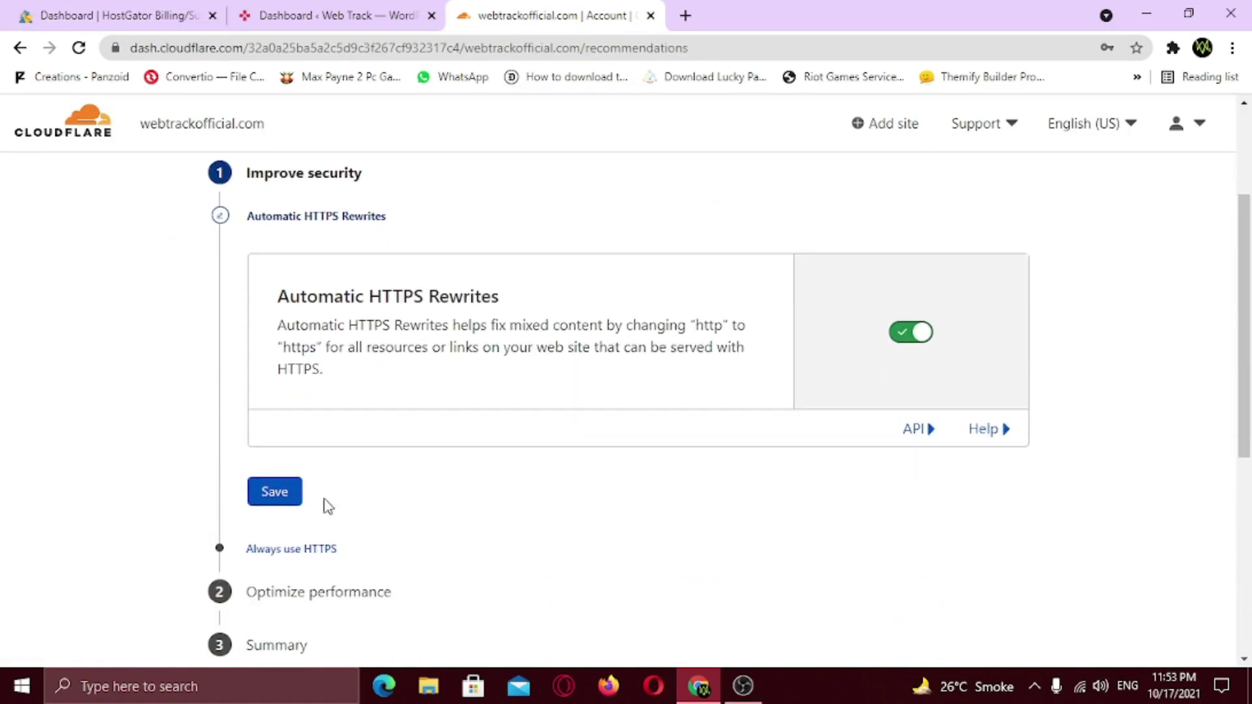
pyautogui.click(287, 502)
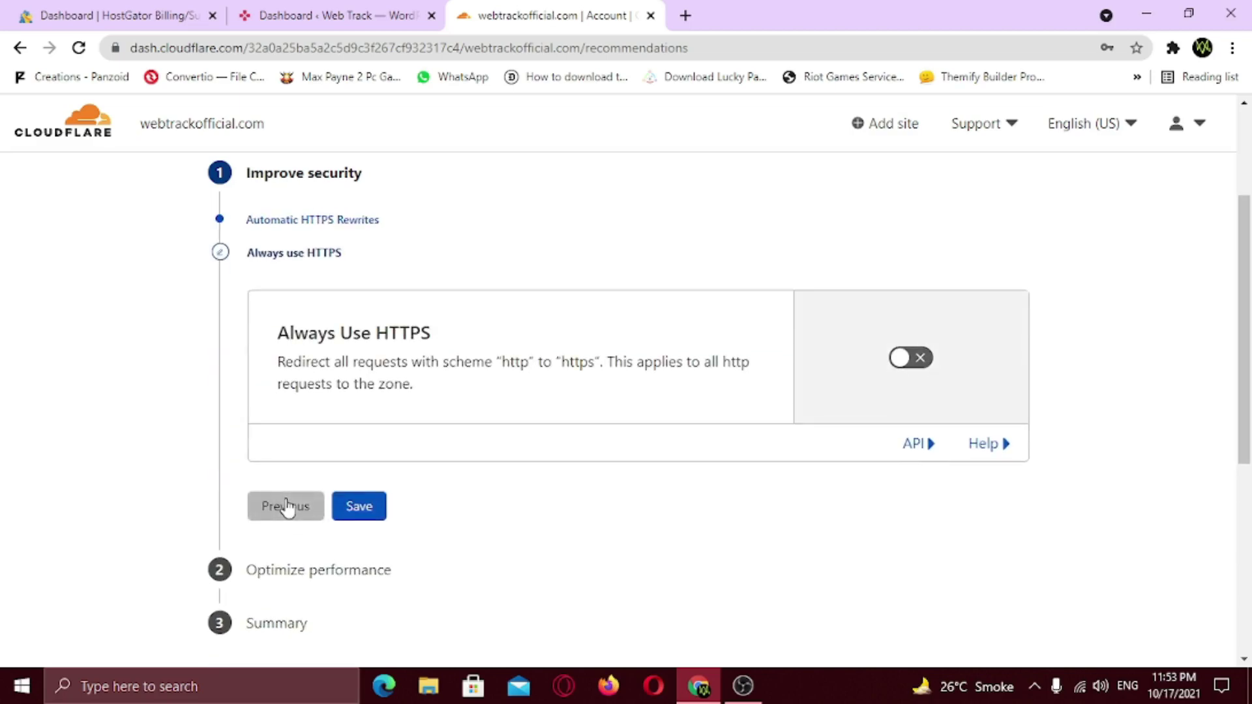
pyautogui.click(911, 360)
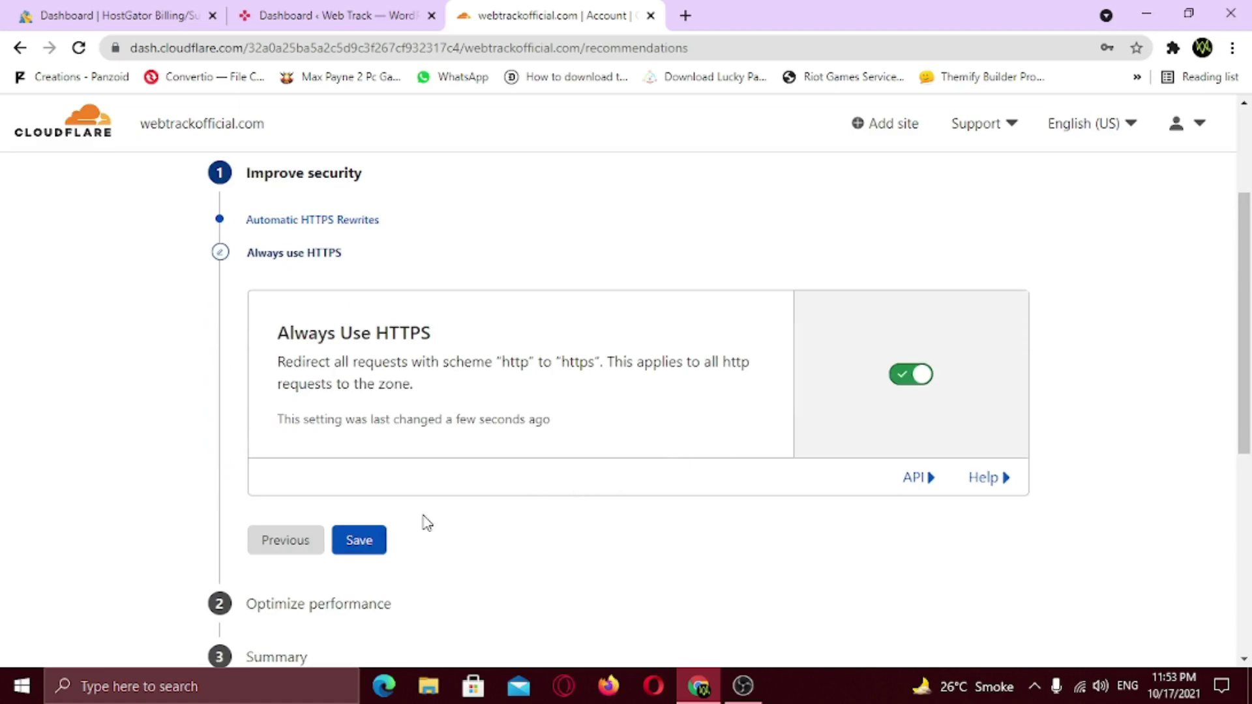
pyautogui.click(362, 539)
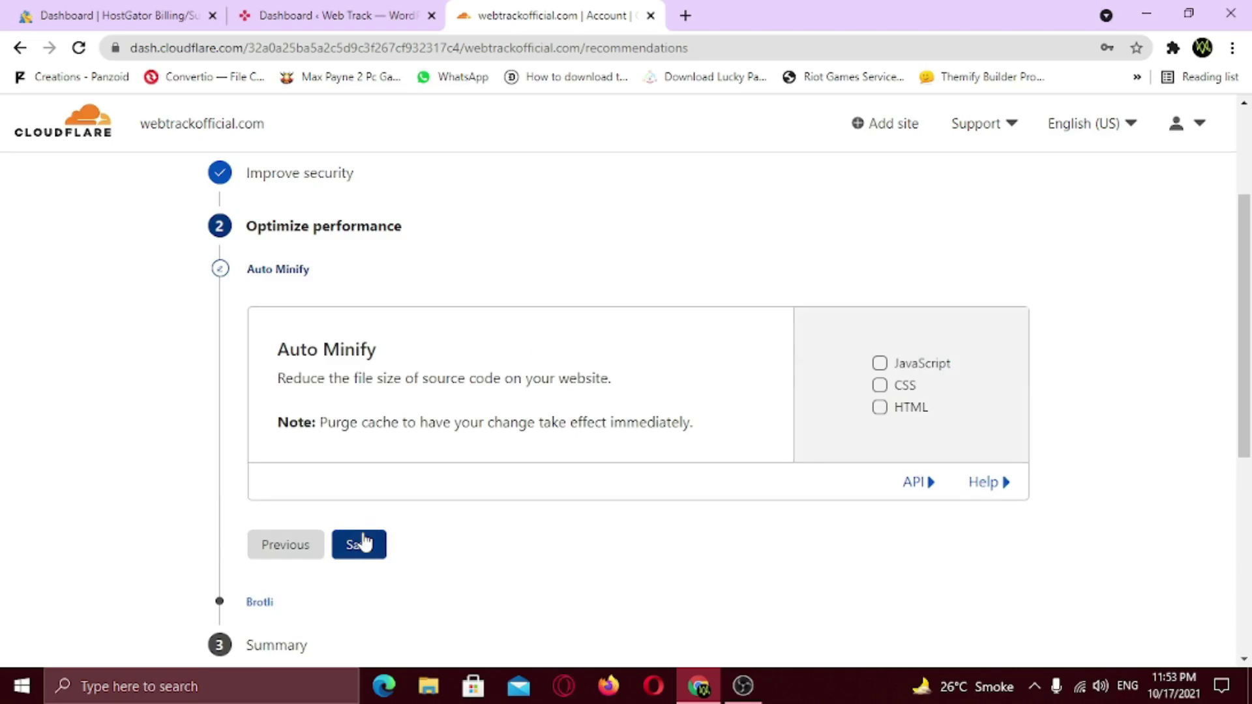
pyautogui.click(364, 541)
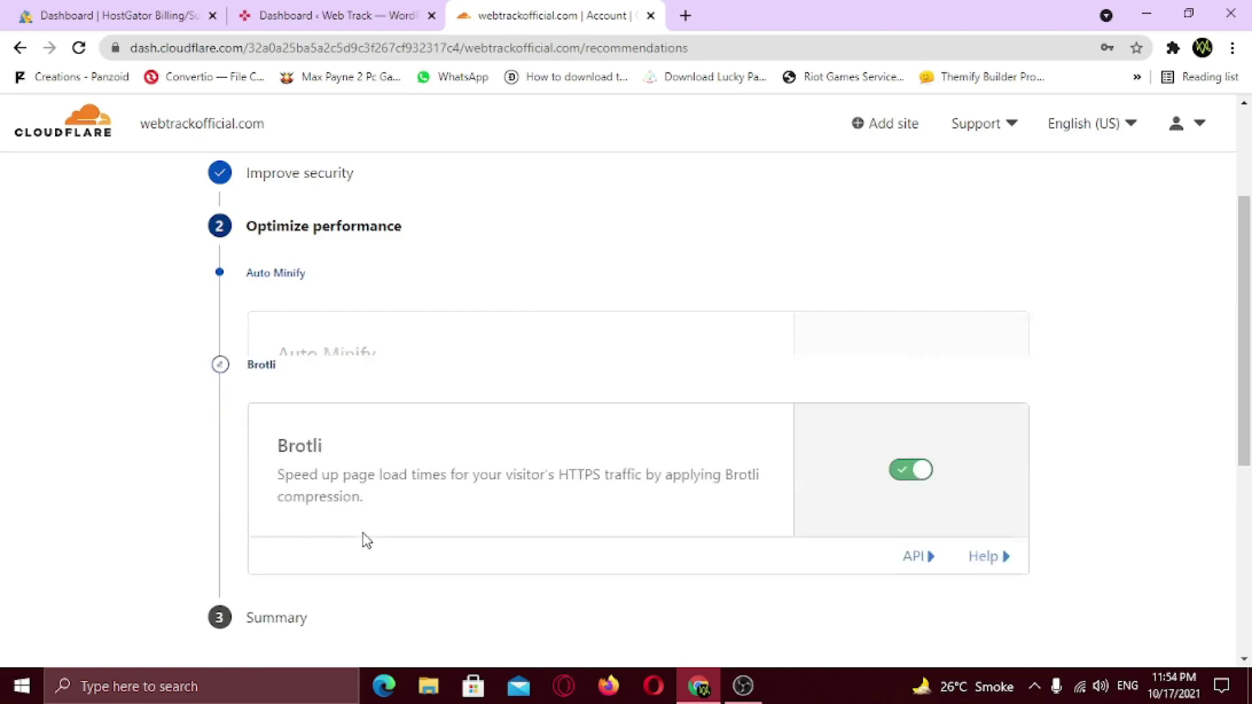
pyautogui.click(356, 567)
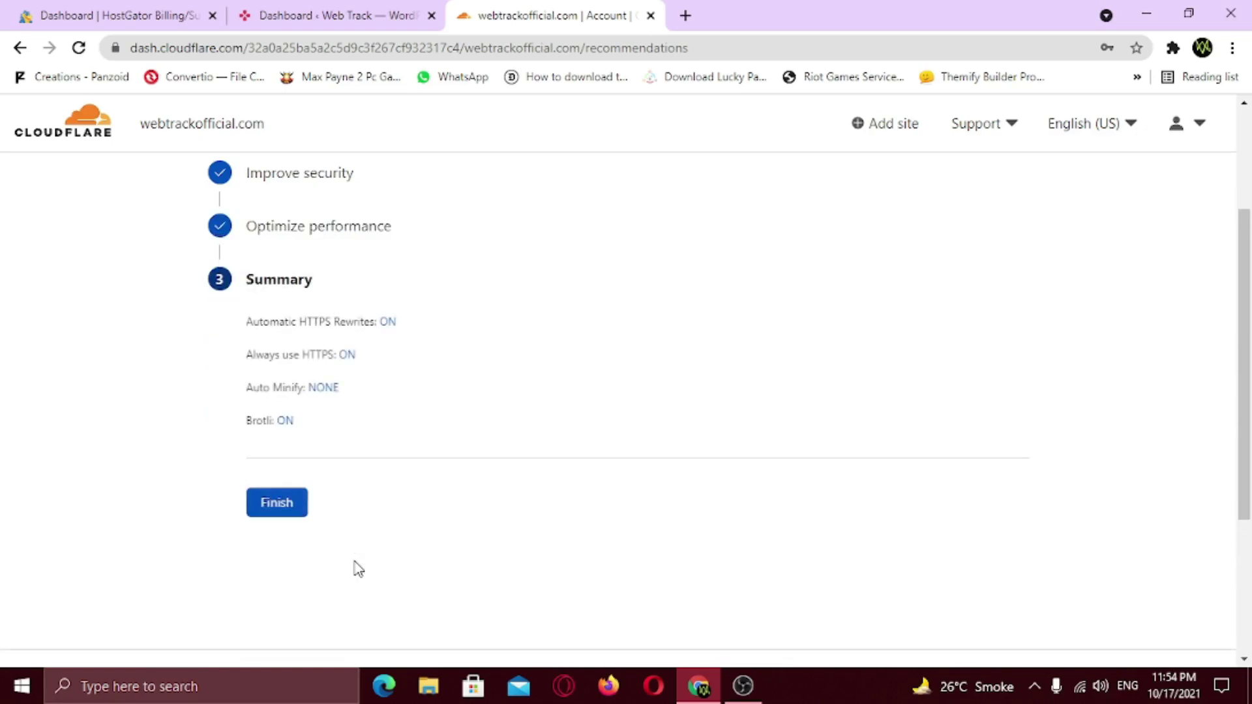
# - Finish the Quick Start Guide, request a nameserver recheck, and reload until webtrackofficial.com shows as protected
pyautogui.click(277, 511)
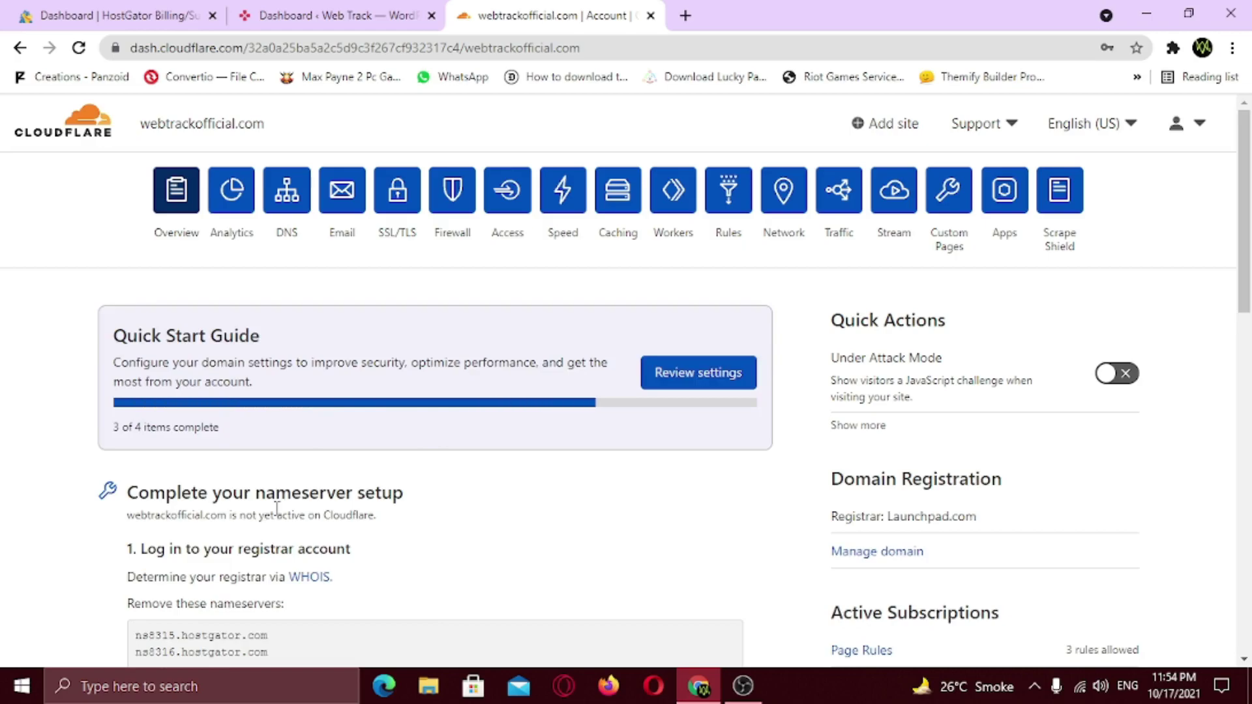
pyautogui.scroll(-5, 276, 507)
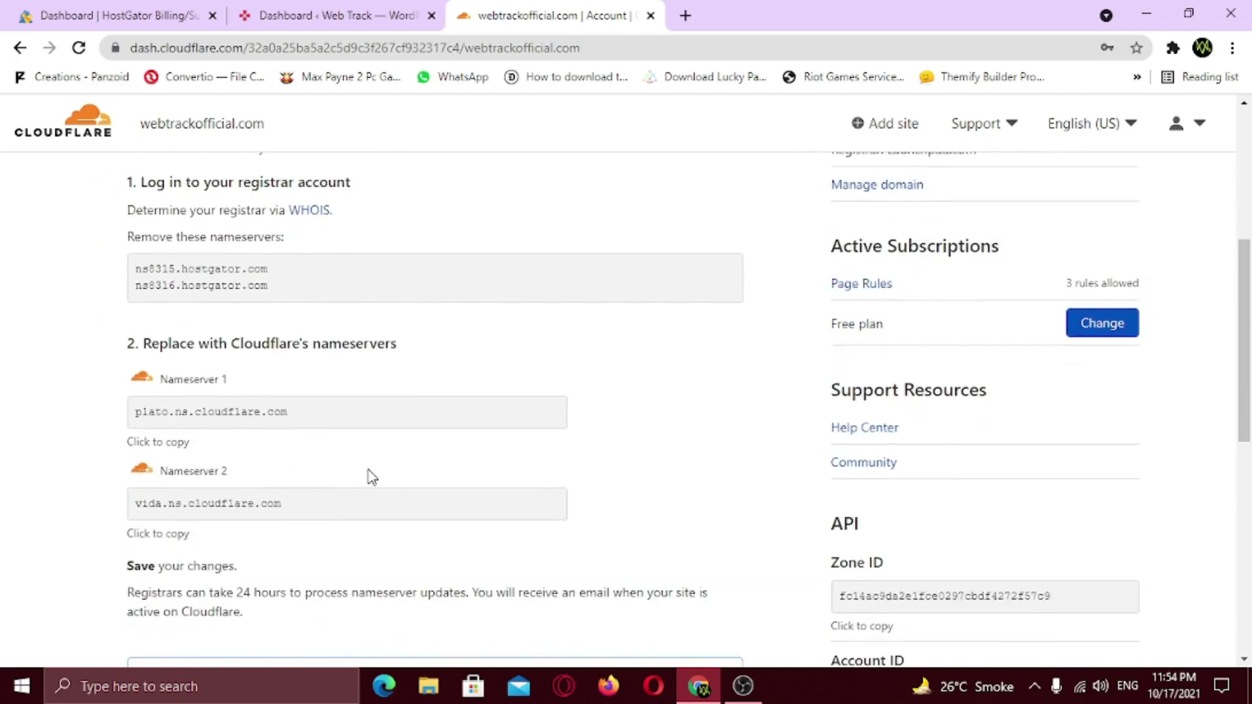
pyautogui.scroll(-5, 371, 477)
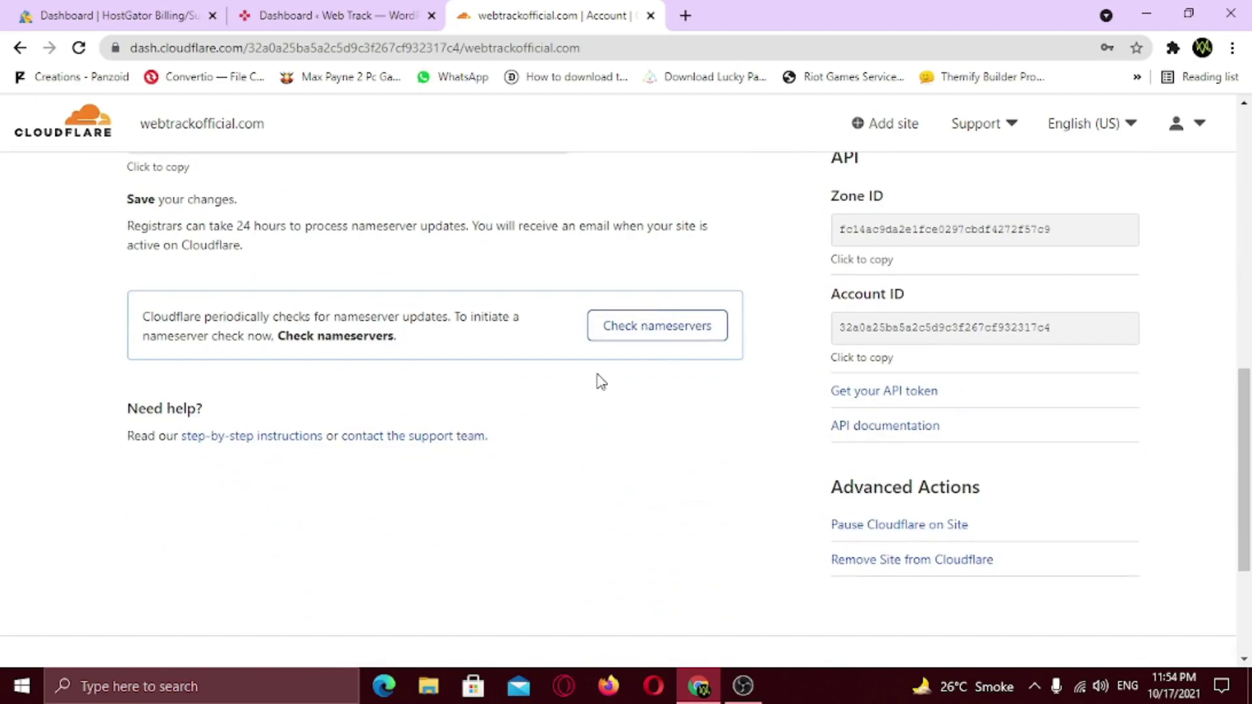
pyautogui.click(663, 345)
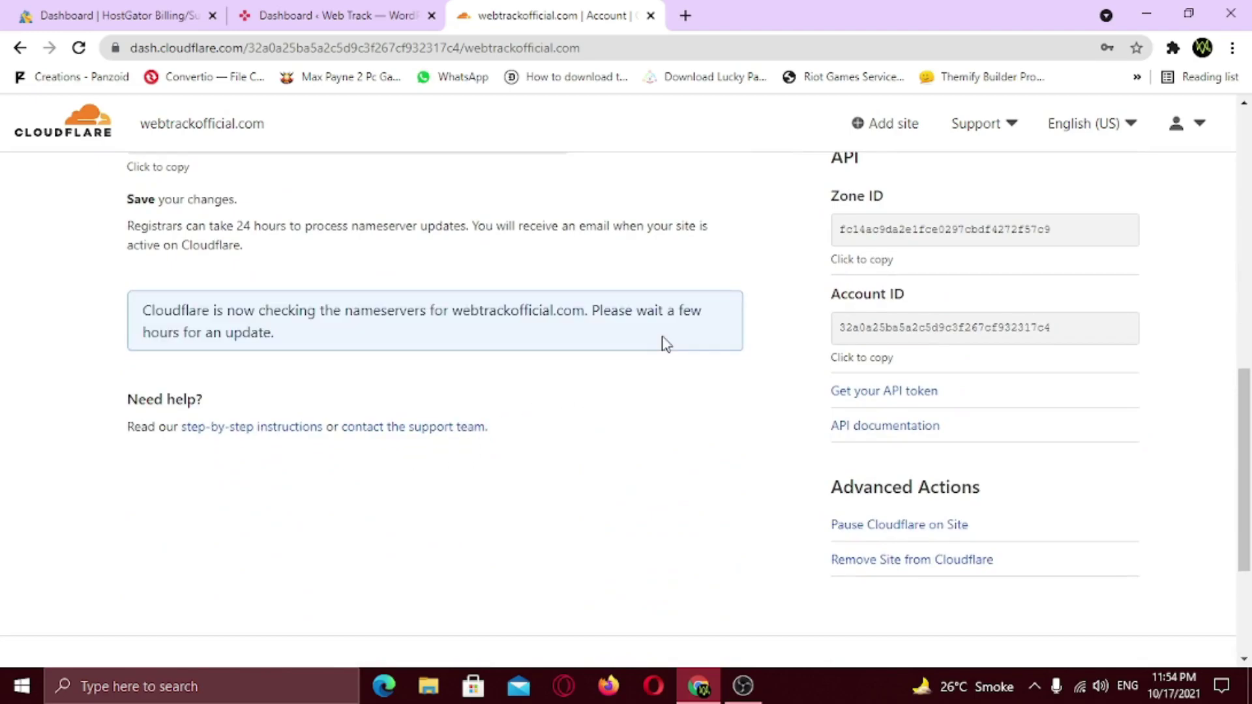
pyautogui.moveTo(147, 308); pyautogui.dragTo(313, 341)
pyautogui.click(330, 341)
pyautogui.scroll(10, 338, 362)
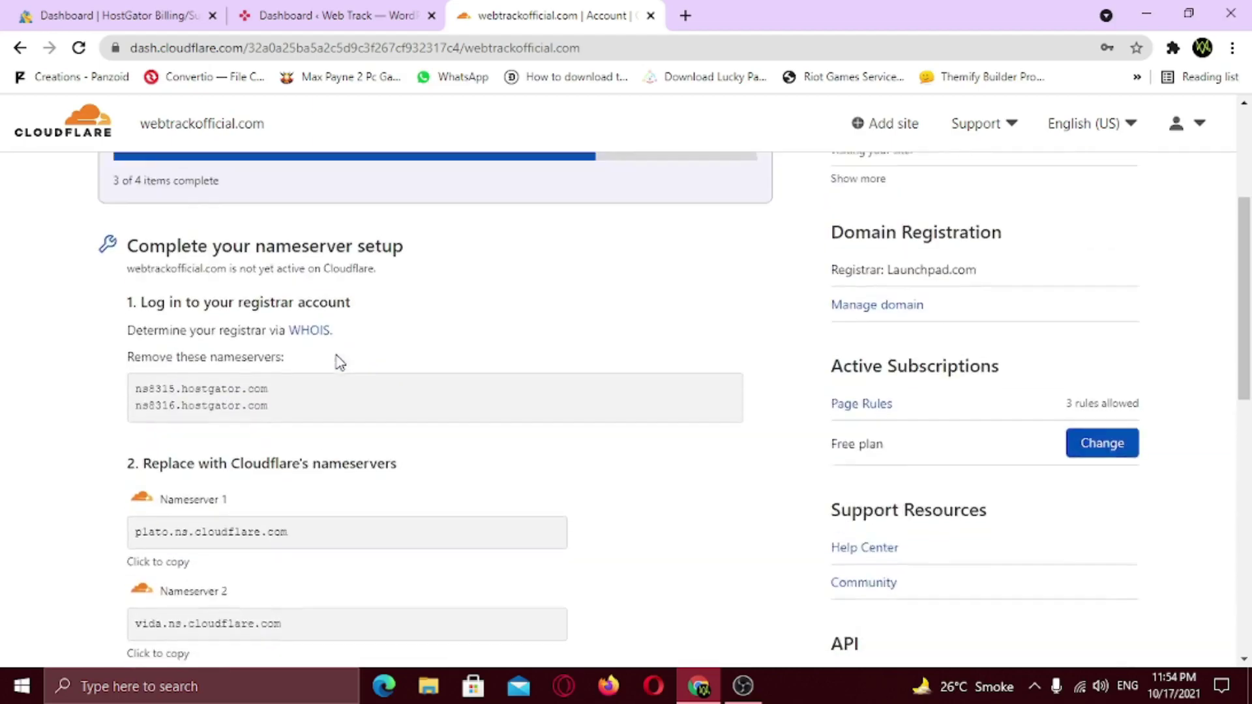
pyautogui.click(79, 48)
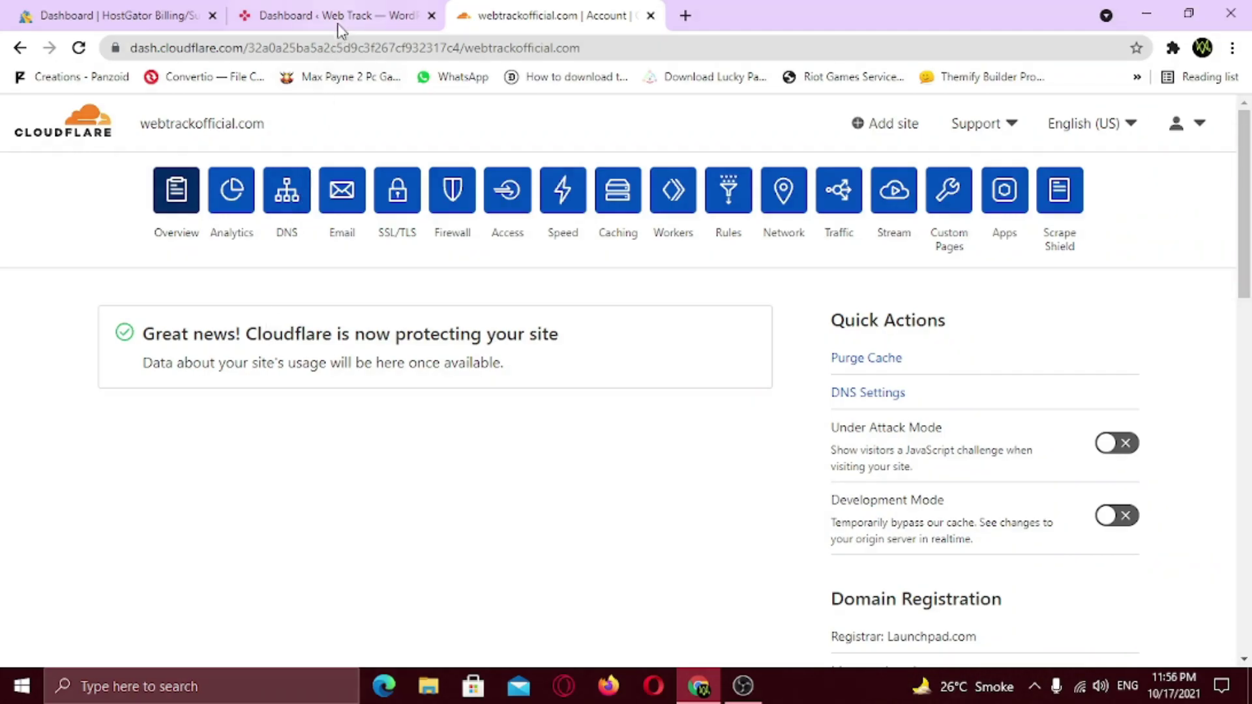
# - Search the plugin directory for 'cloudflare', then install and activate the Cloudflare plugin
pyautogui.click(338, 20)
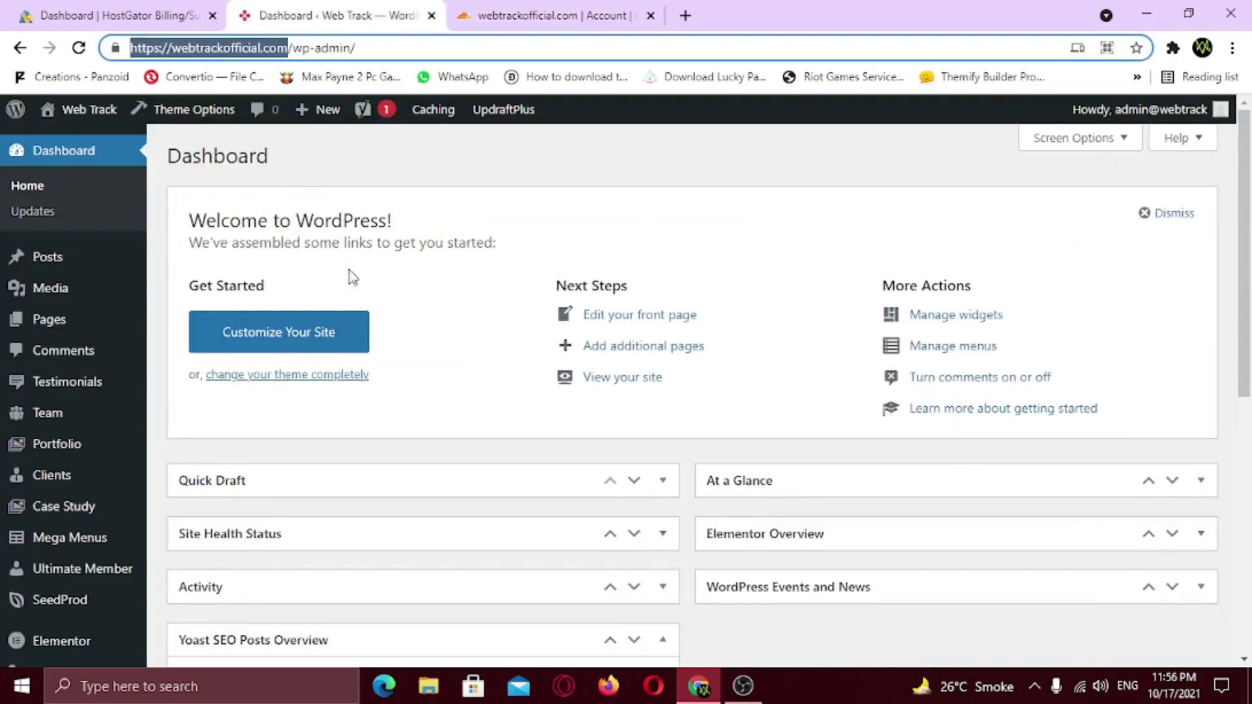
pyautogui.scroll(-8, 349, 280)
pyautogui.moveTo(62, 274)
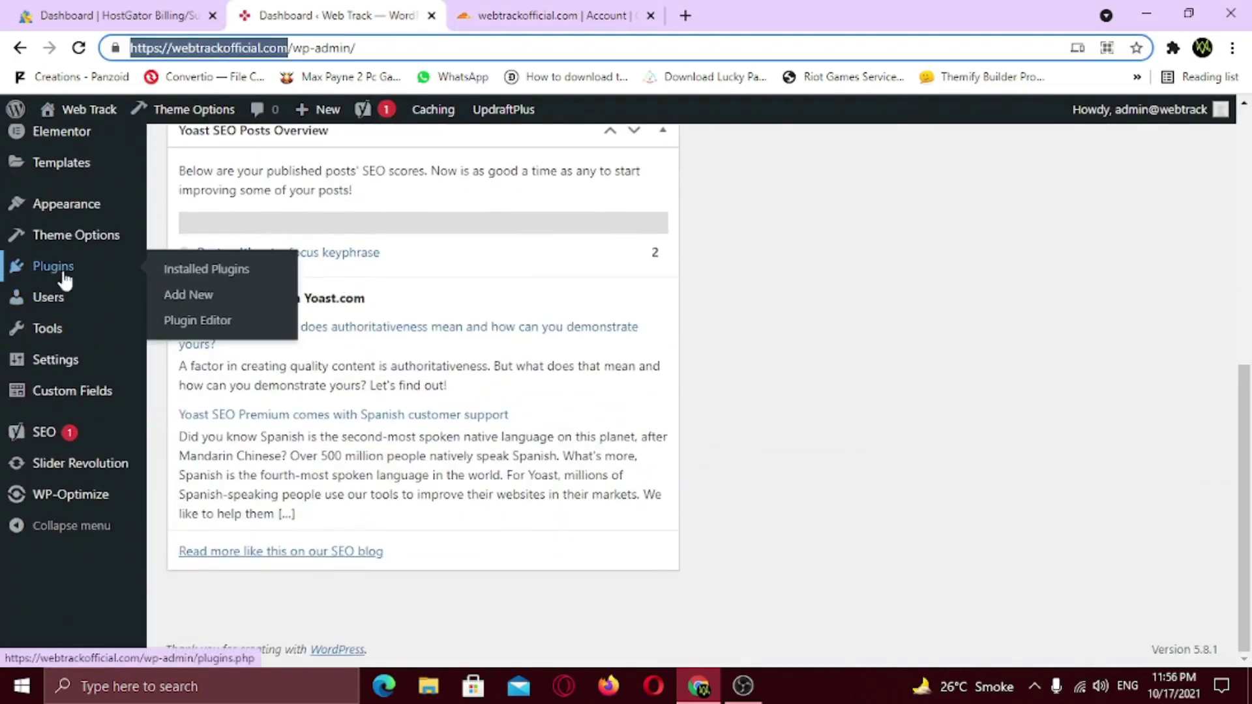
pyautogui.click(188, 297)
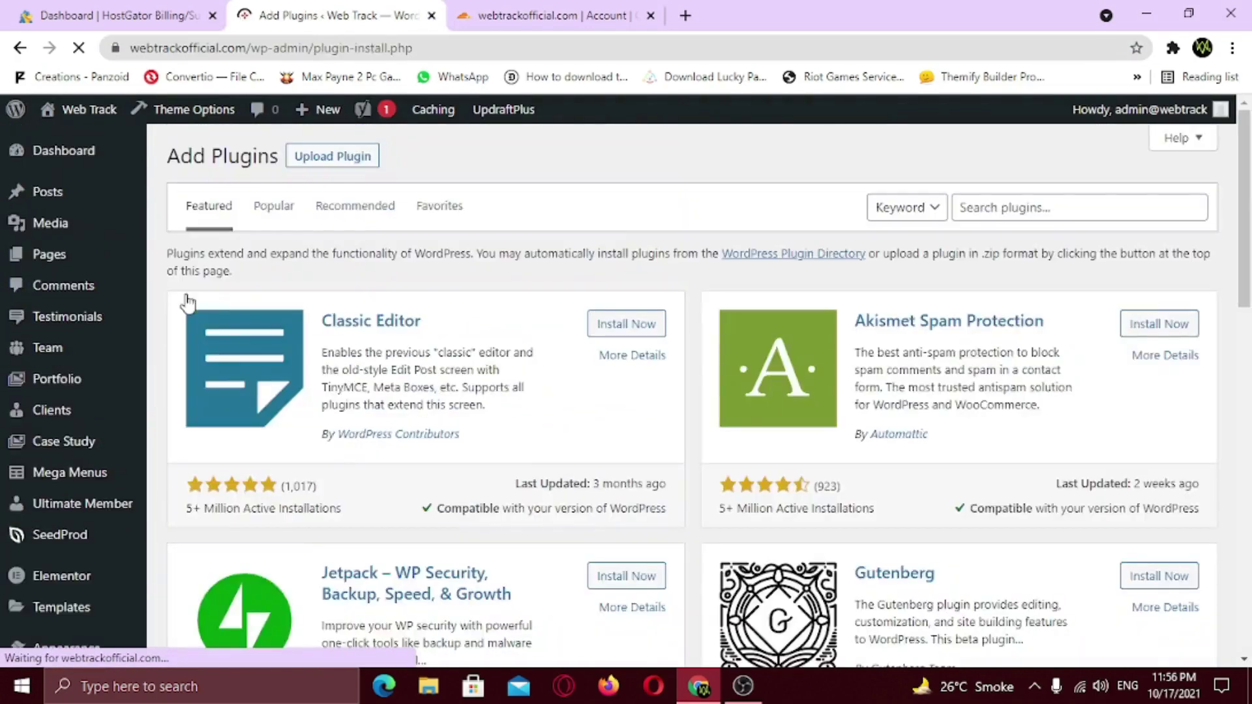
pyautogui.click(981, 206)
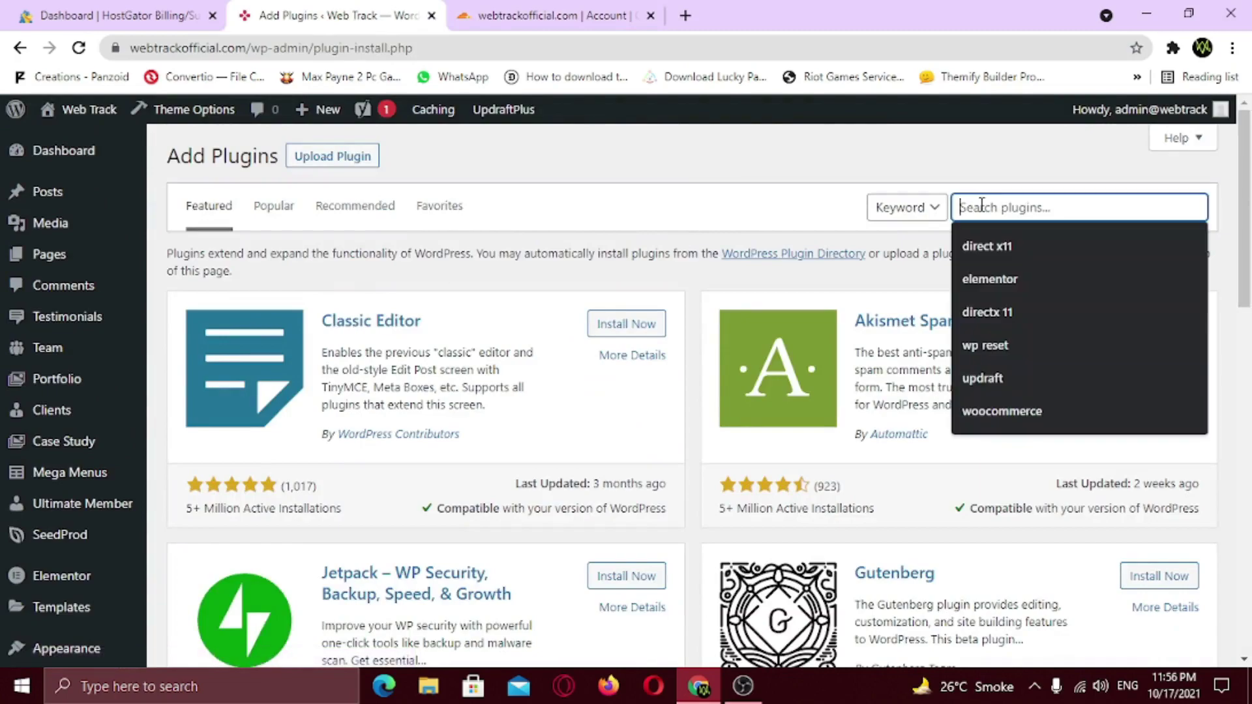
pyautogui.write('clou')
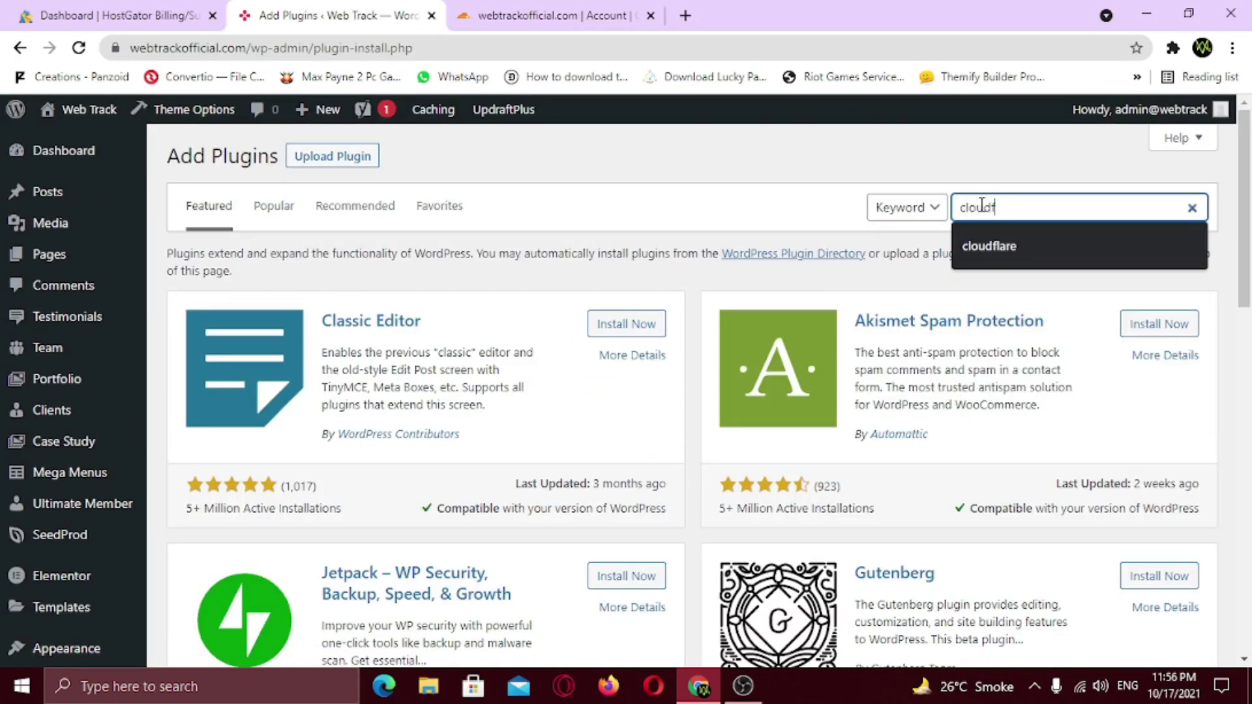
pyautogui.write('dflare')
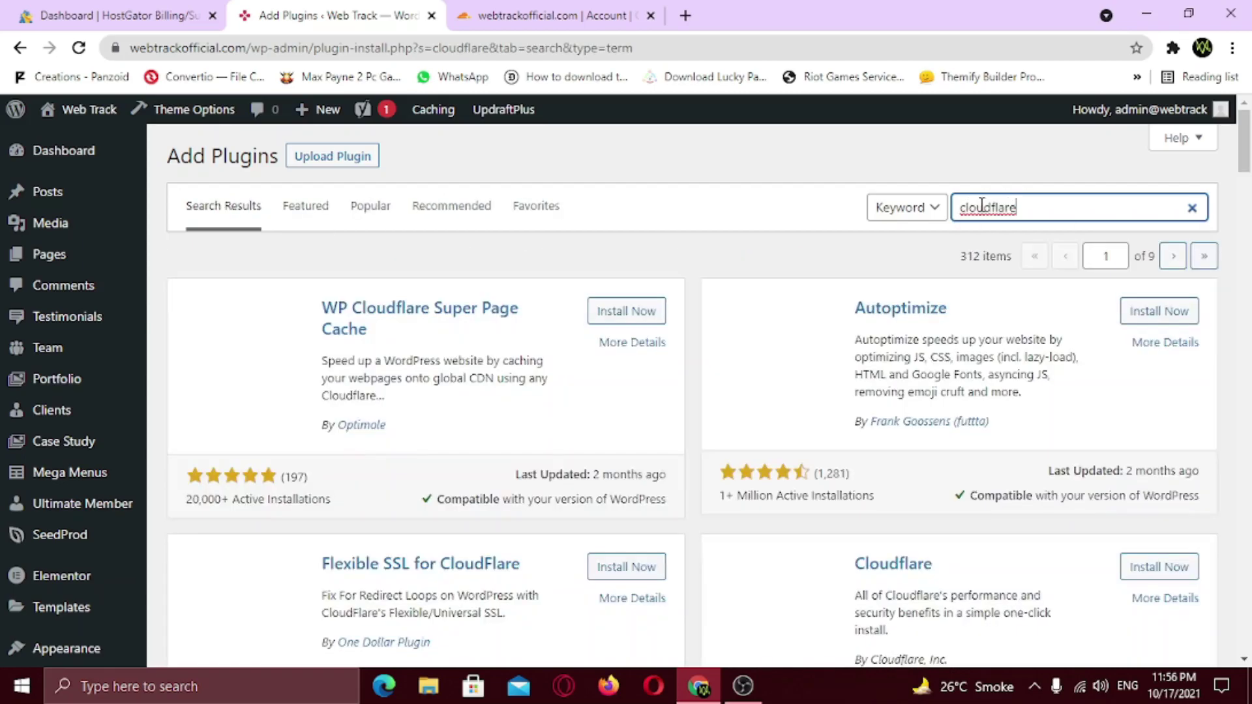
pyautogui.scroll(-4, 984, 215)
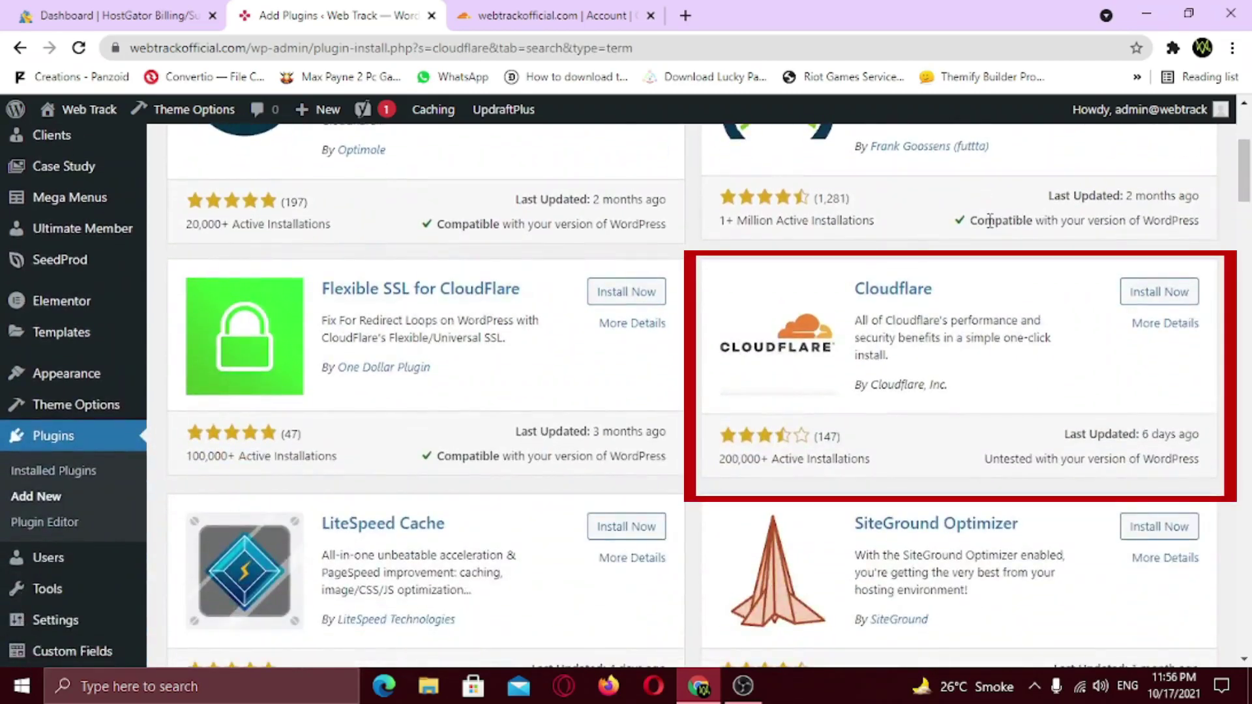
pyautogui.click(1172, 293)
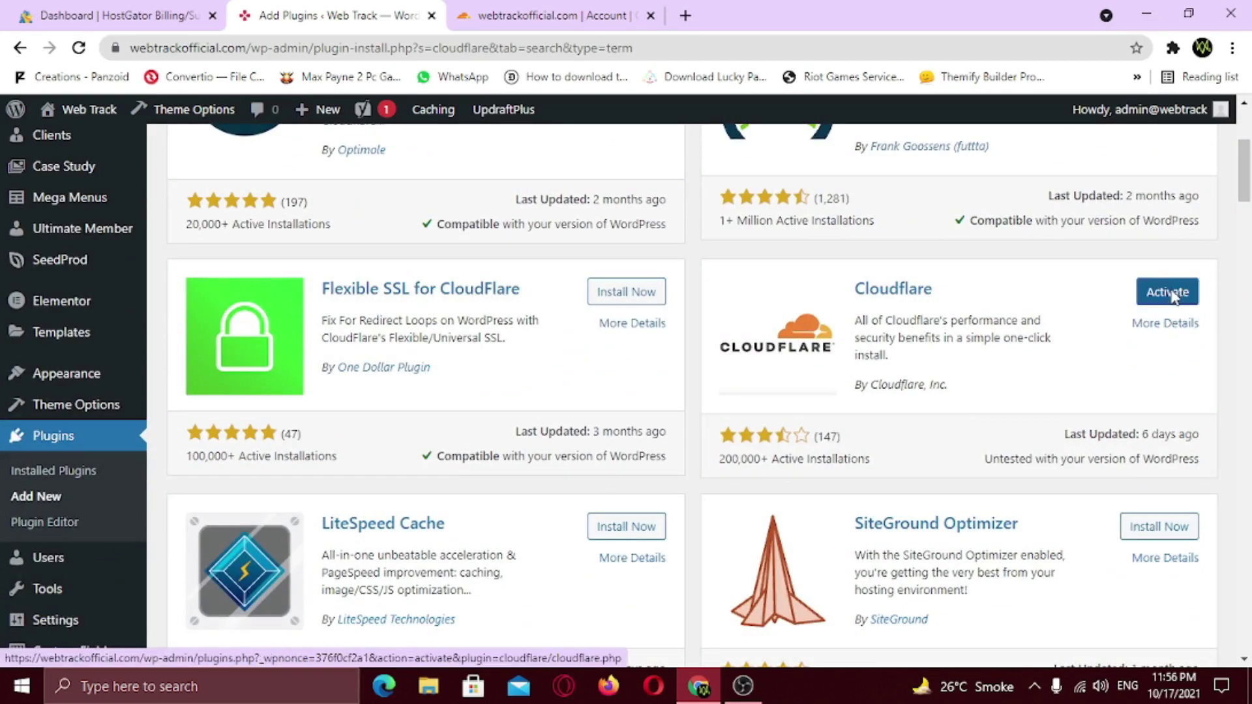
pyautogui.click(1170, 297)
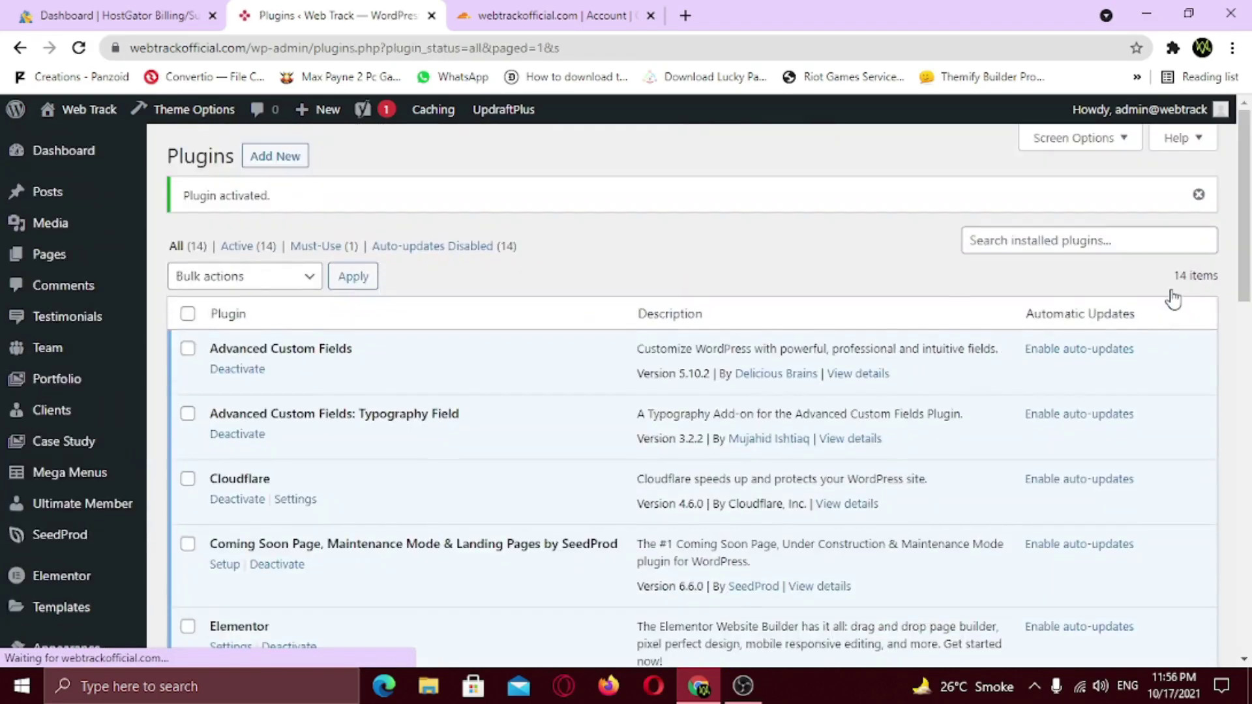
pyautogui.click(296, 500)
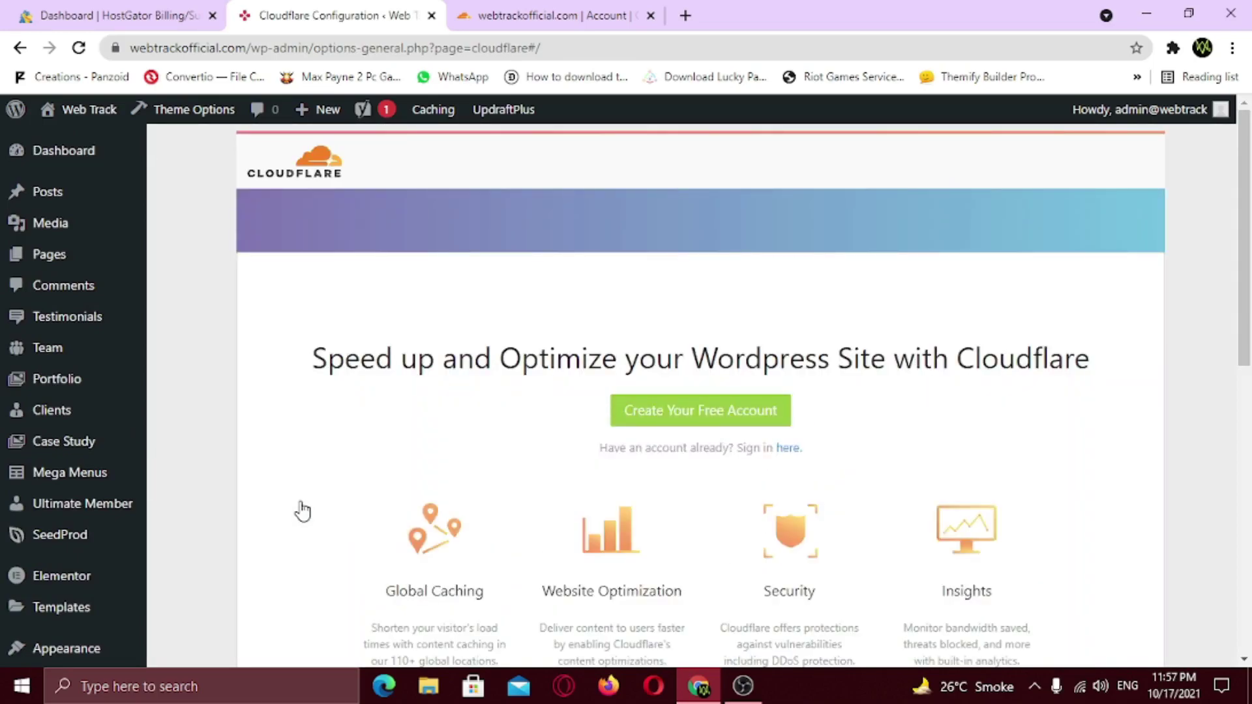
pyautogui.click(792, 464)
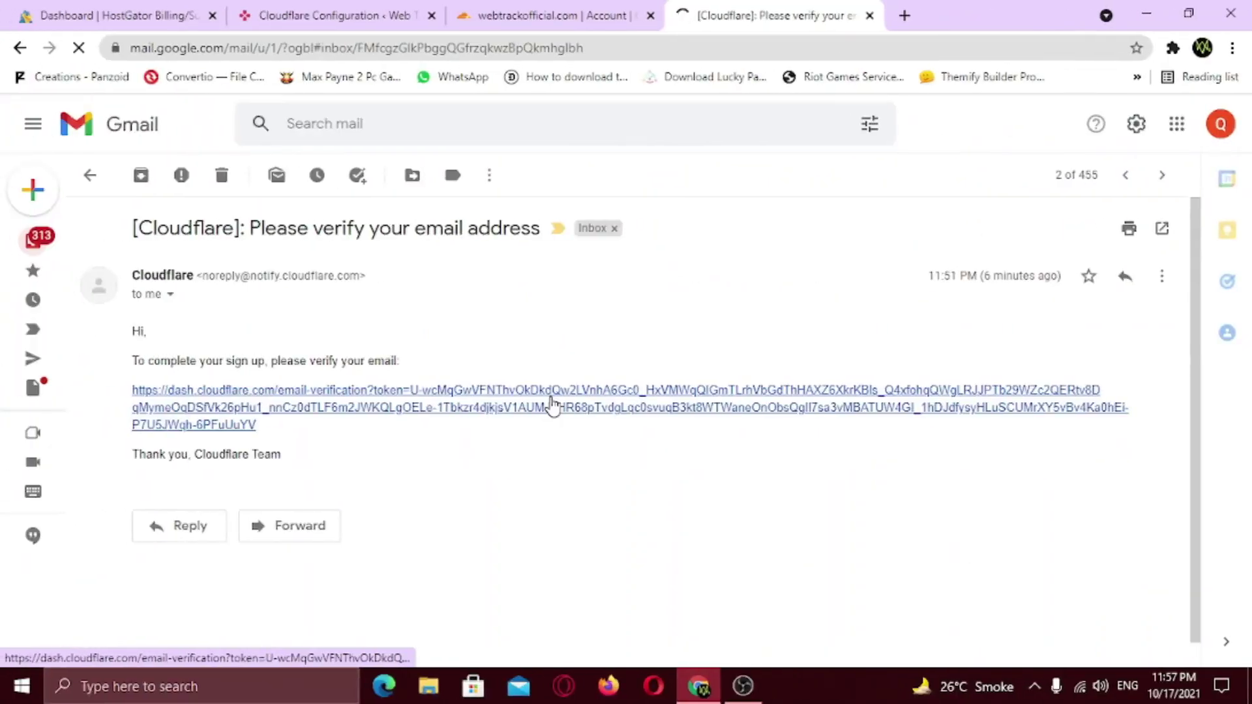
pyautogui.click(554, 402)
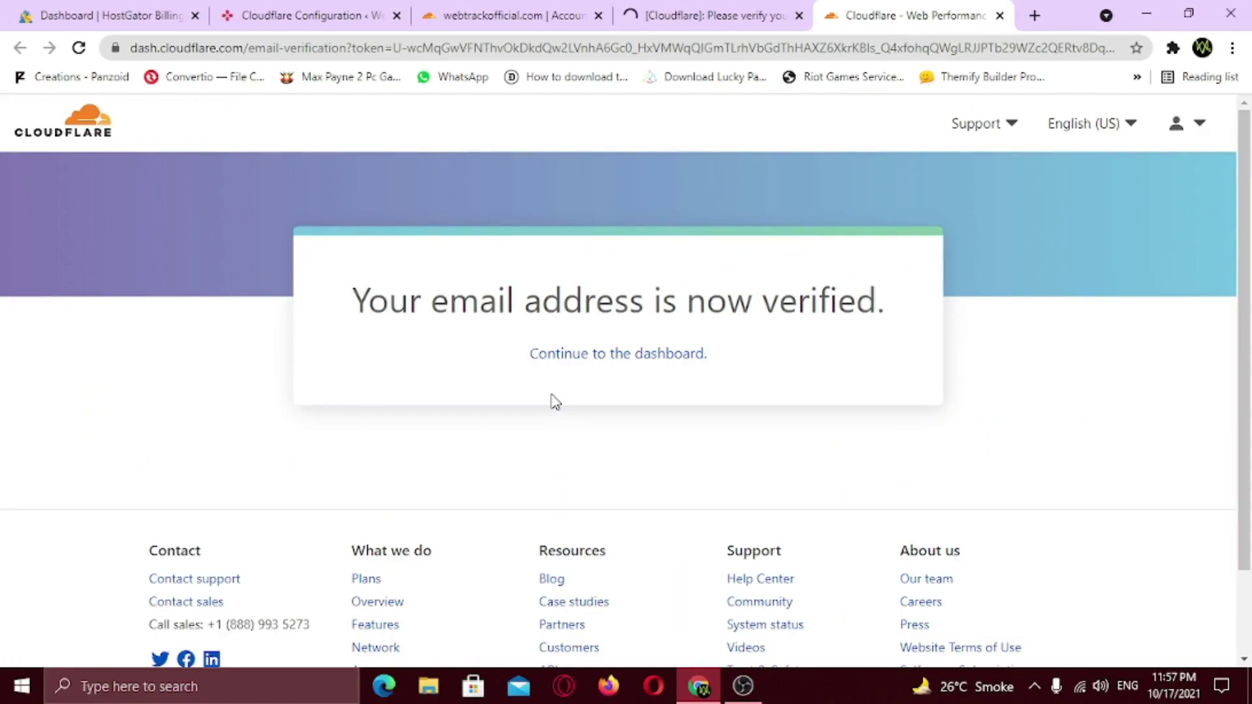
# - Continue from the email-verified page to the Cloudflare dashboard listing webtrackofficial.com as Active
pyautogui.click(605, 357)
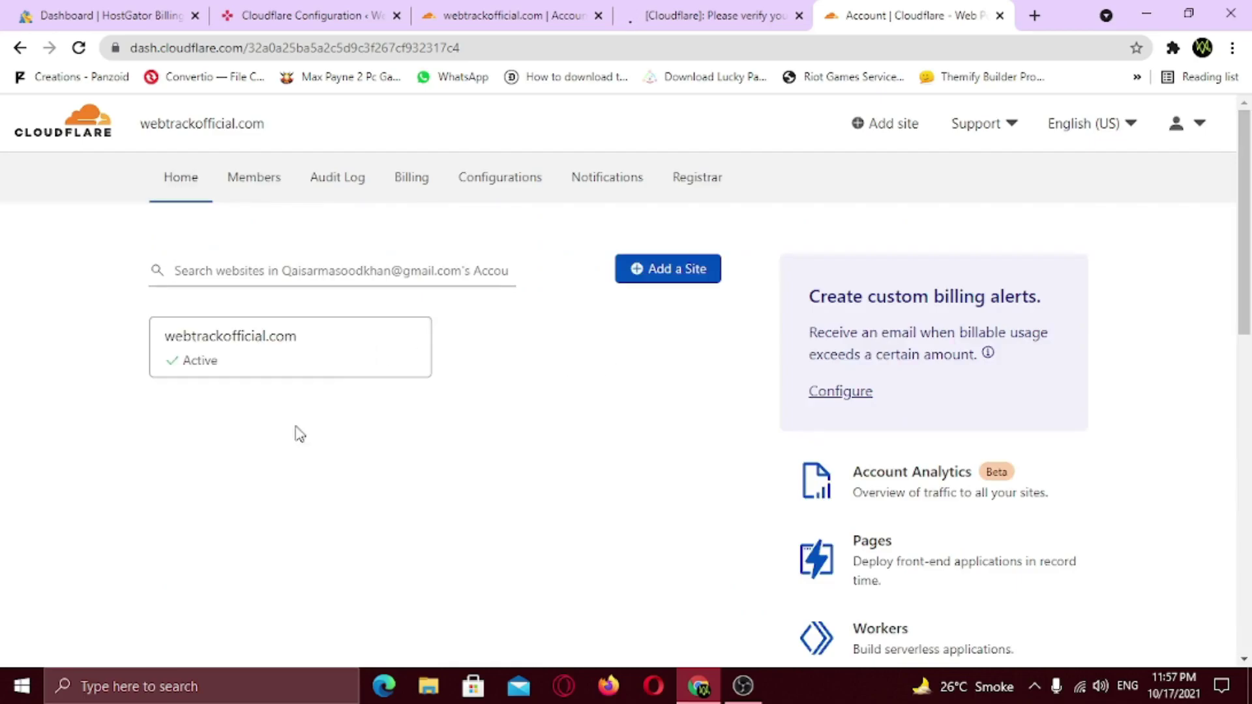
# - Fill the plugin's Email field with the account e-mail and open the API key page in a background tab
pyautogui.hotkey('ctrl', '2')
pyautogui.click(592, 363)
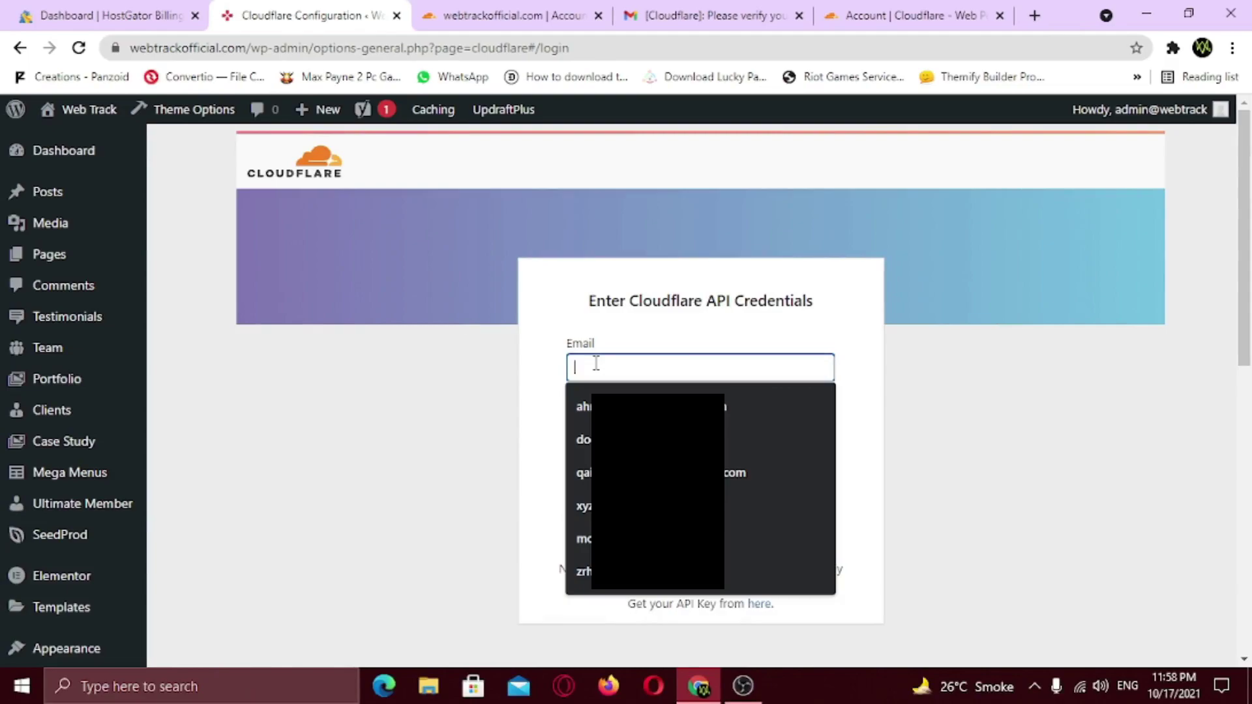
pyautogui.write('qaisar')
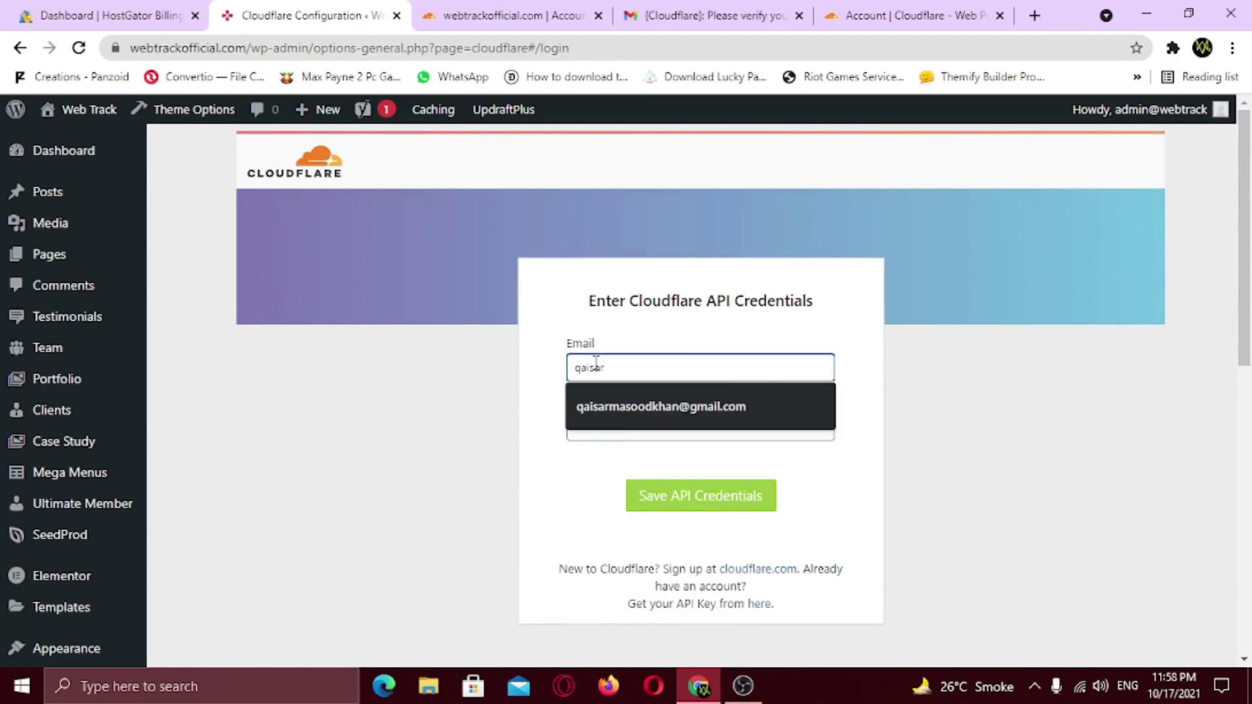
pyautogui.click(610, 404)
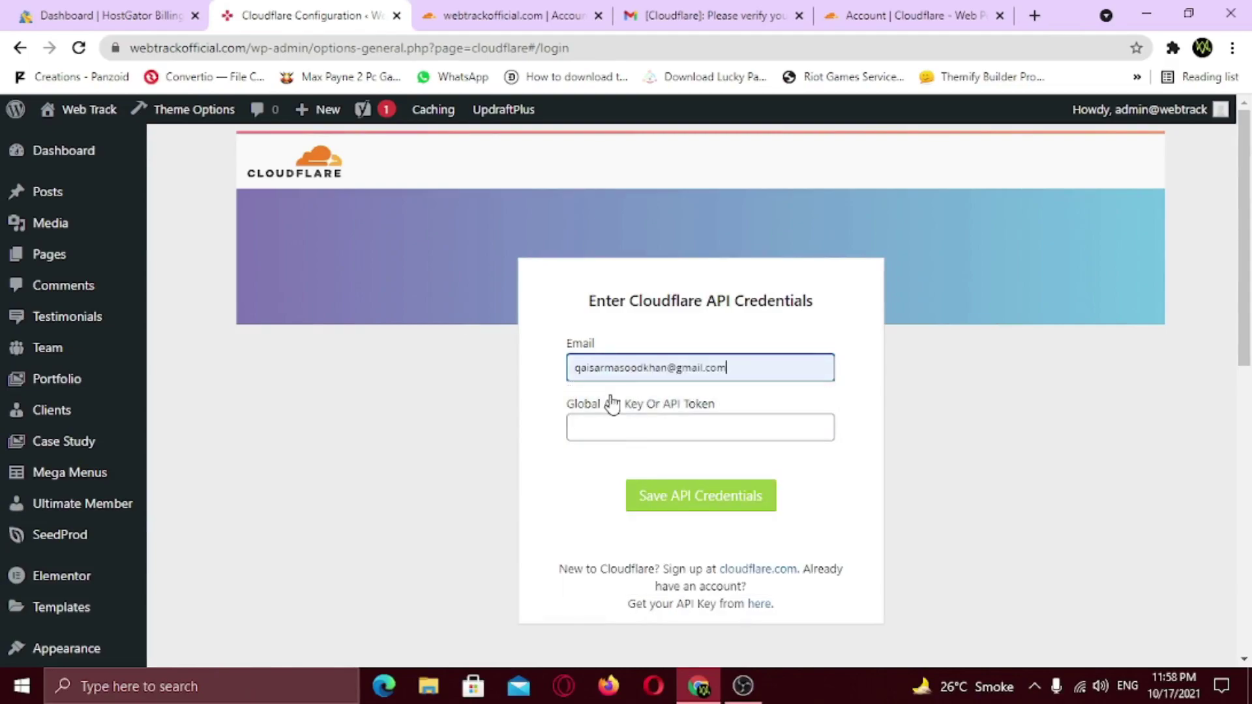
pyautogui.click(655, 422)
pyautogui.click(641, 412)
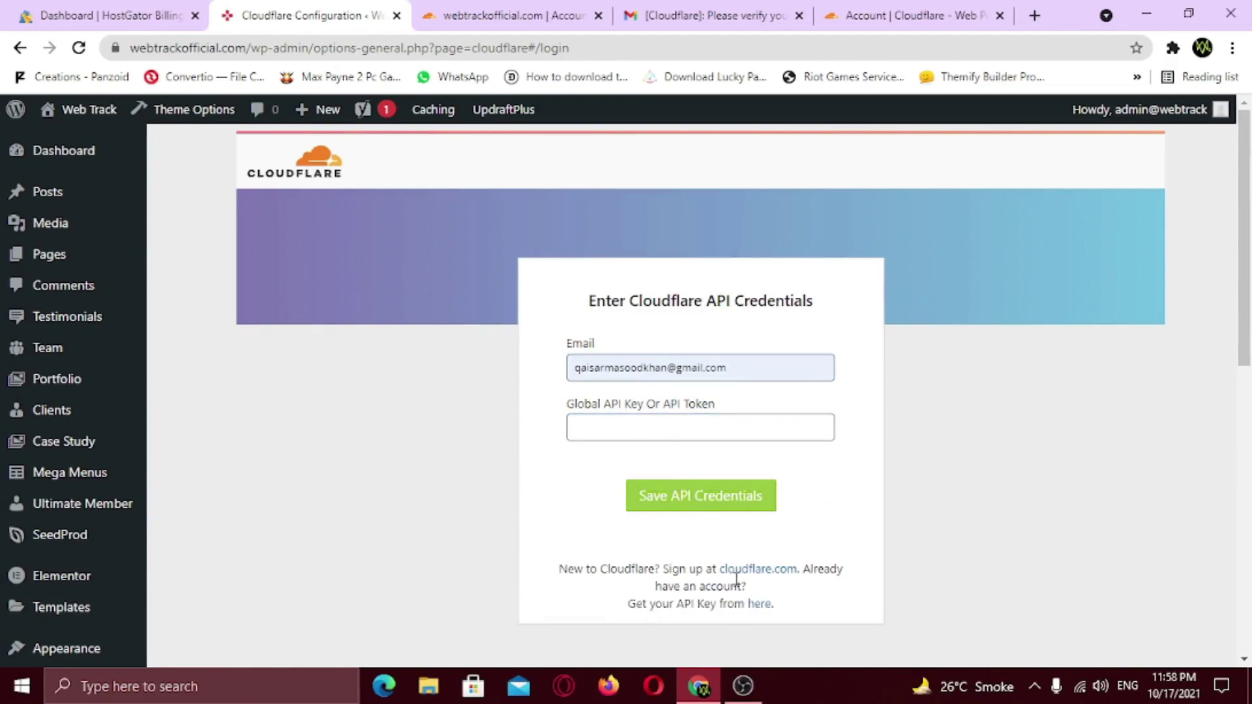
pyautogui.middleClick(761, 603)
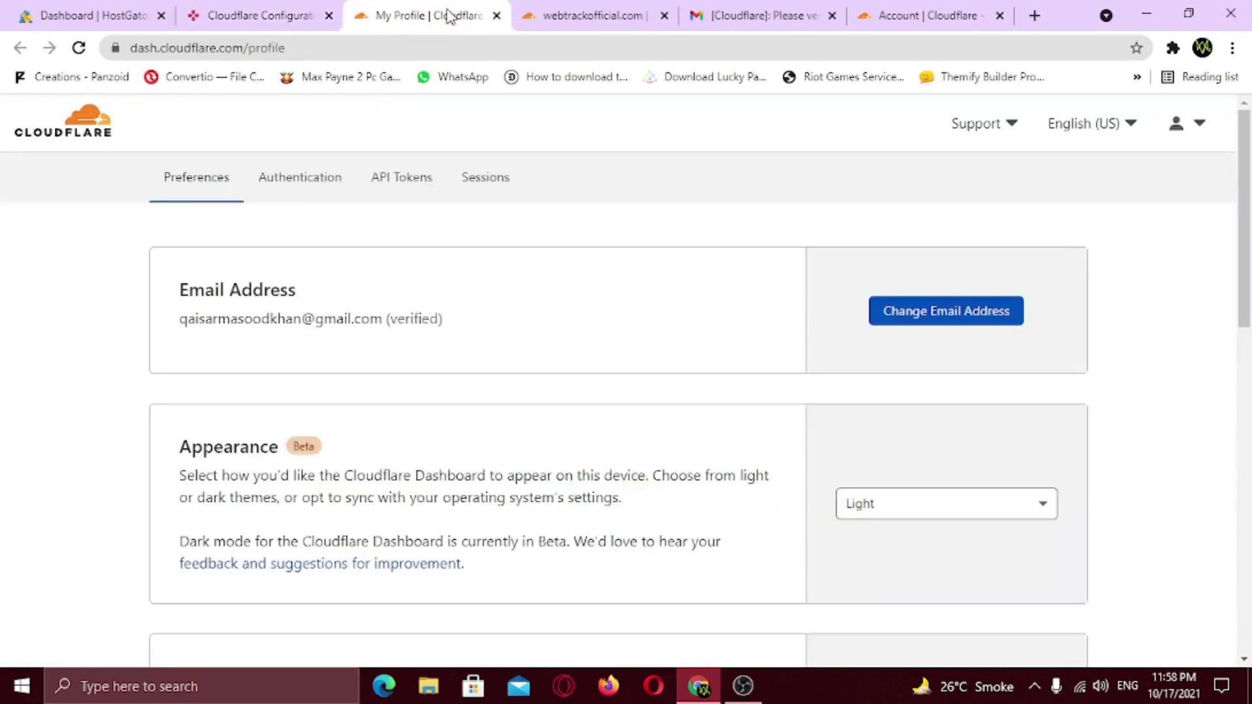
# - Under API Tokens, request to view the Global API Key and paste the account password
pyautogui.click(413, 179)
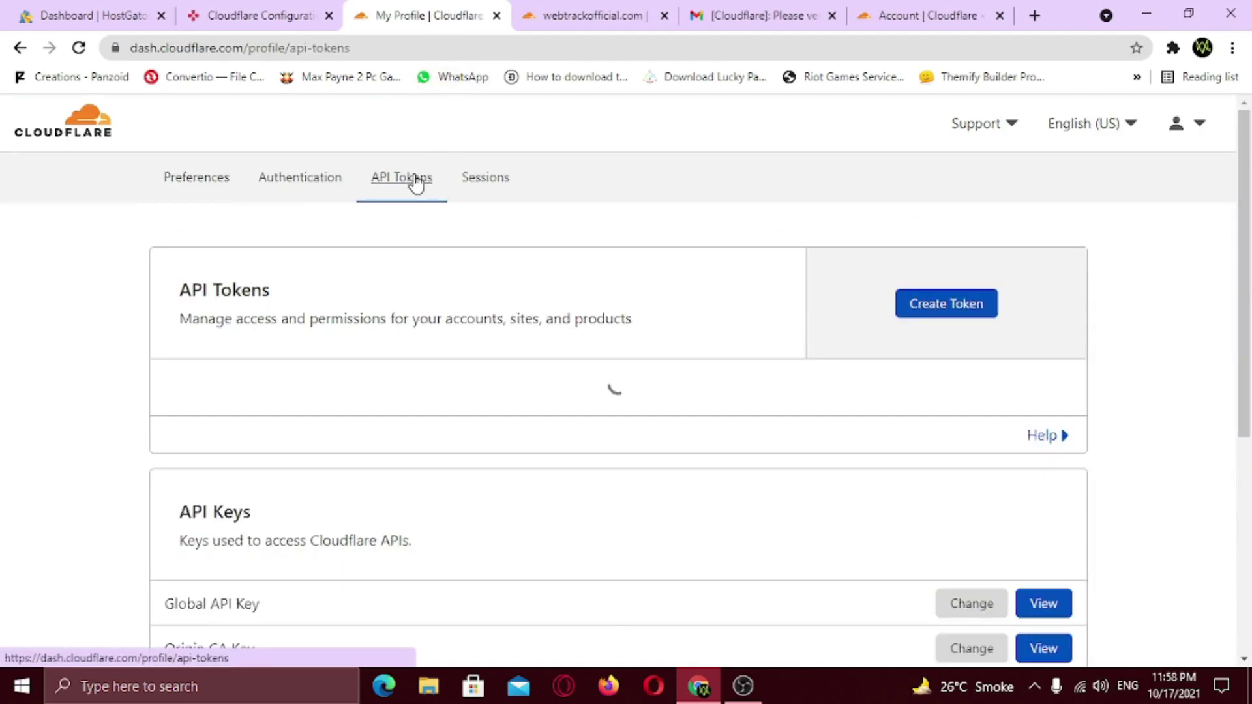
pyautogui.scroll(-4, 416, 182)
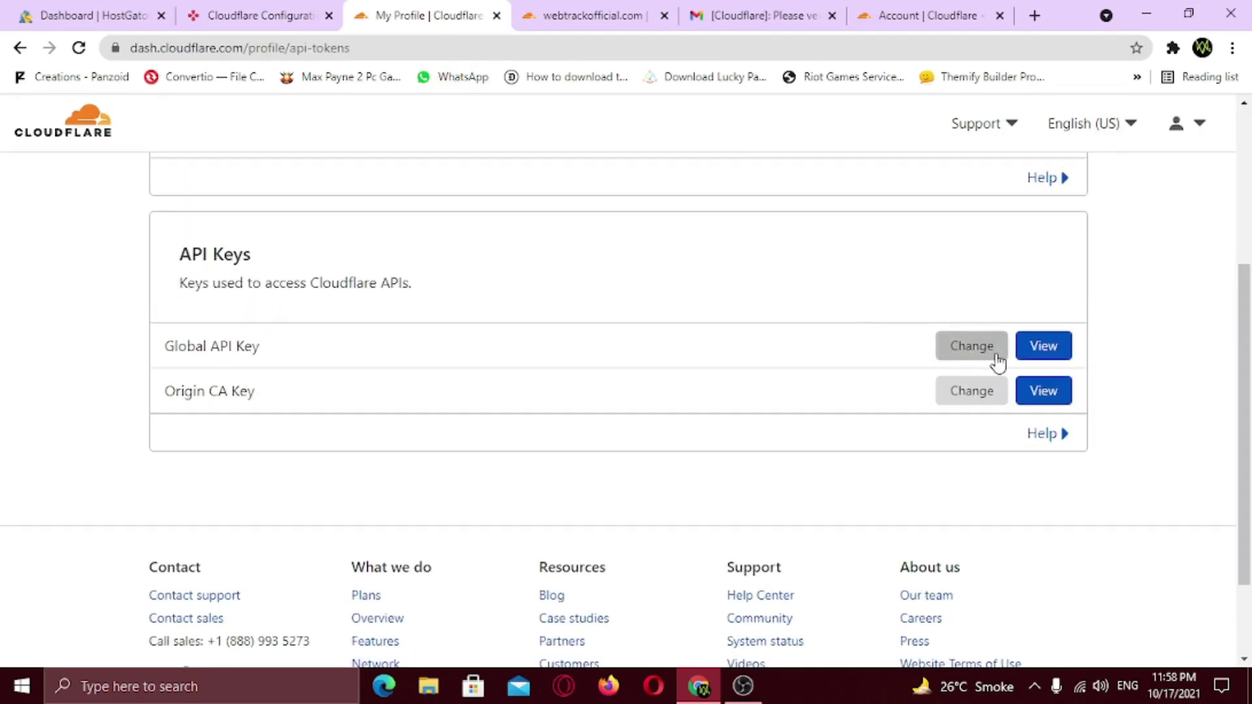
pyautogui.click(1047, 358)
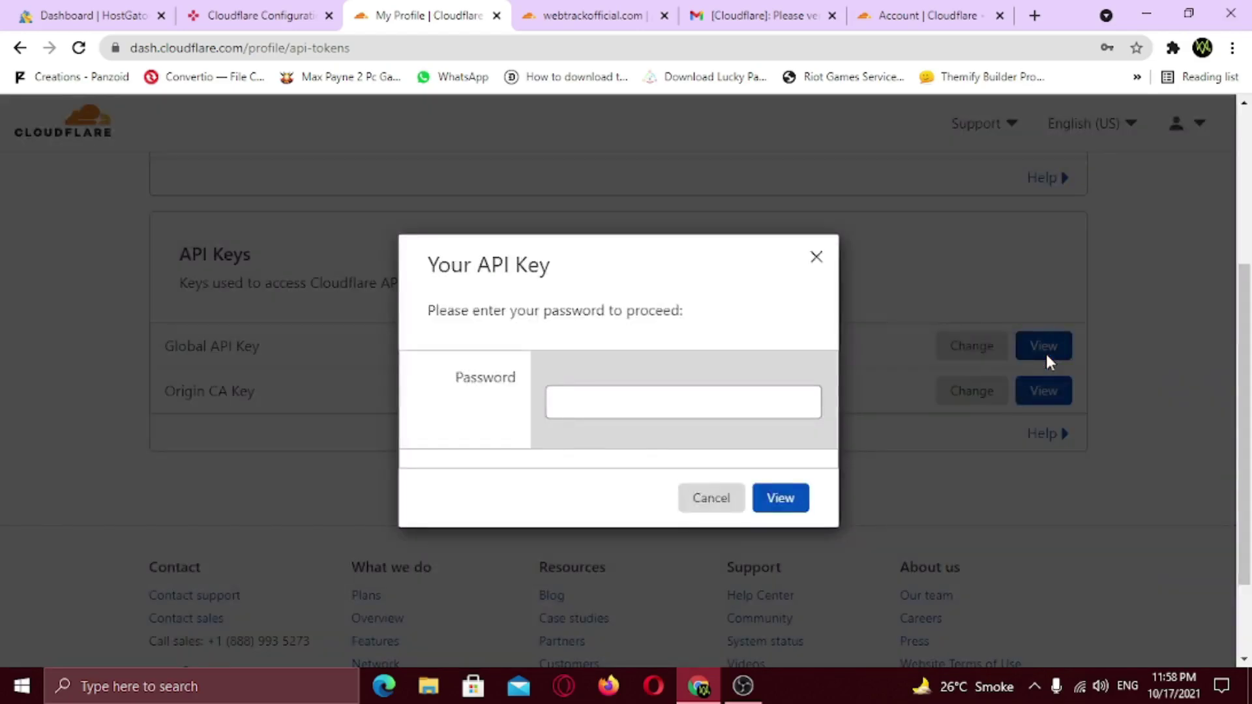
pyautogui.click(573, 383)
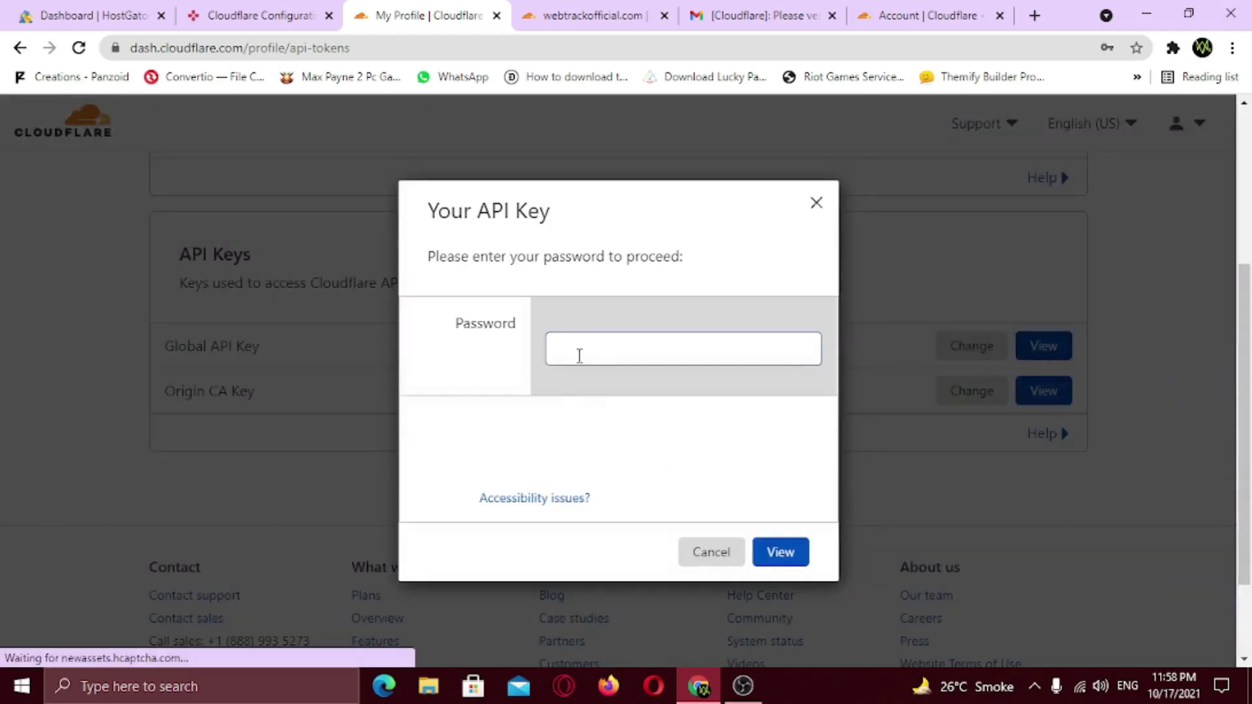
pyautogui.hotkey('ctrl', 'v')
# - Solve the hCaptcha boat-image challenge, reveal the Global API Key, and copy it
pyautogui.click(508, 443)
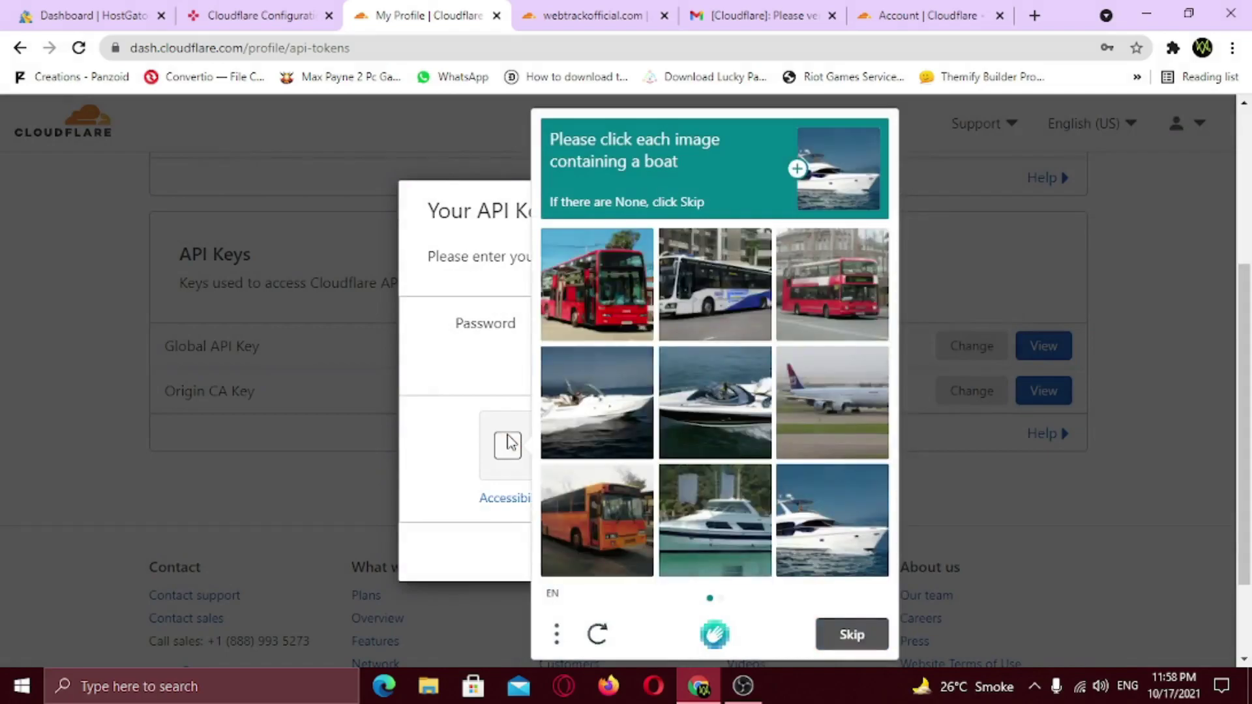
pyautogui.click(711, 413)
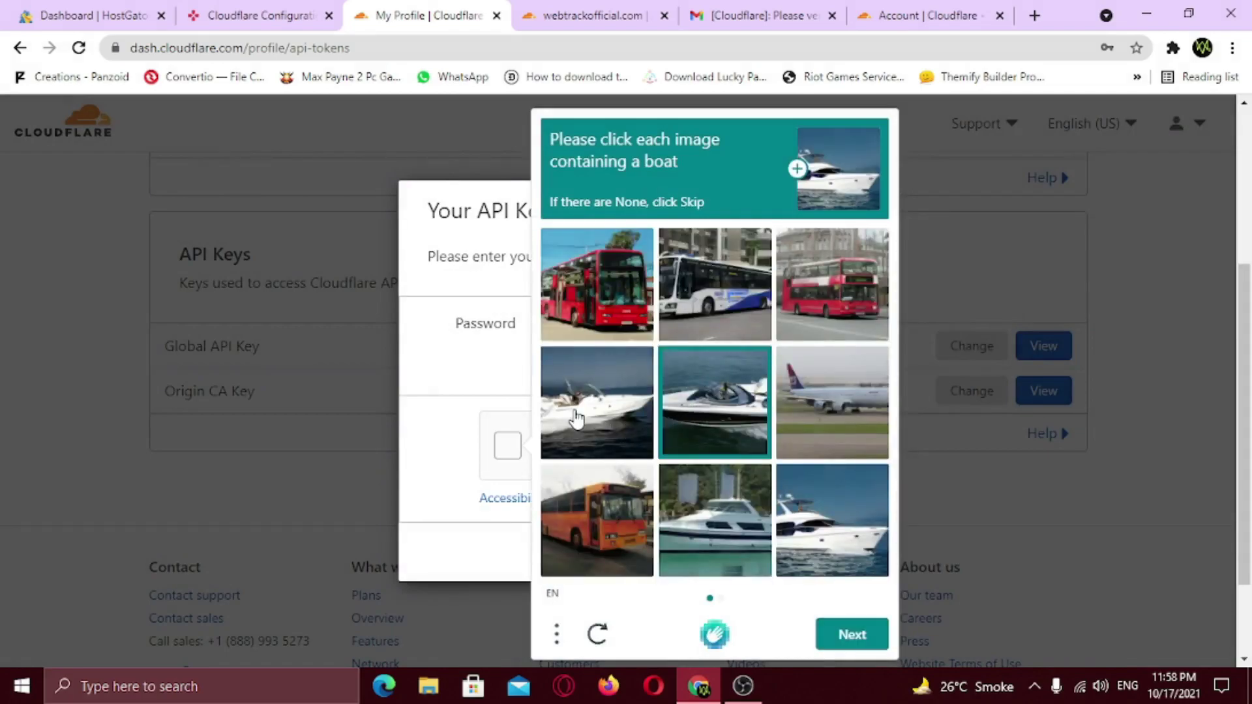
pyautogui.click(582, 417)
pyautogui.click(736, 544)
pyautogui.click(811, 530)
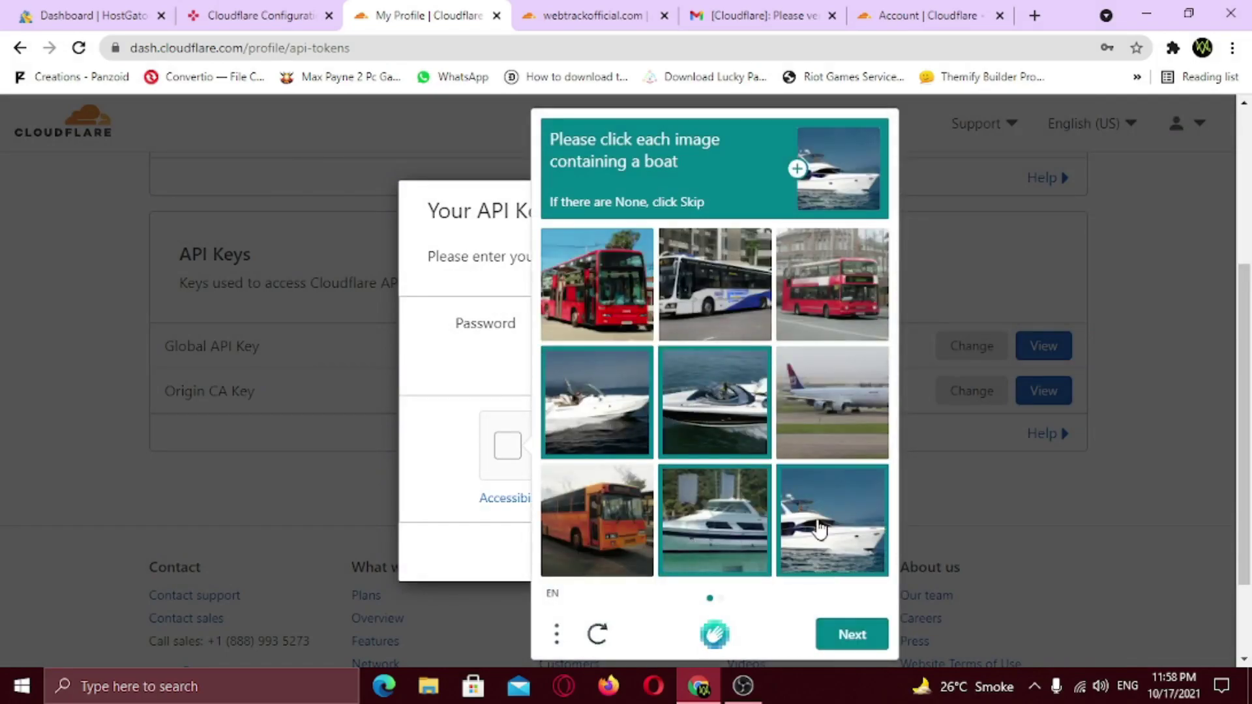
pyautogui.click(852, 639)
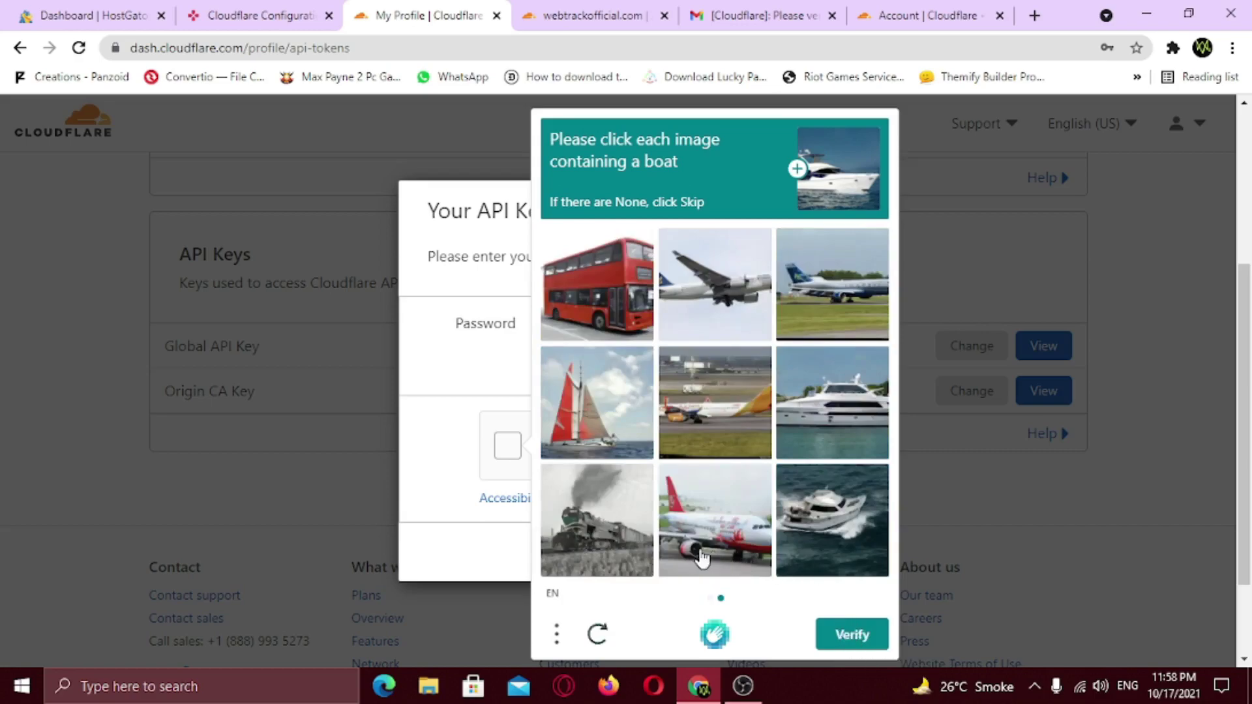
pyautogui.click(595, 427)
pyautogui.click(822, 418)
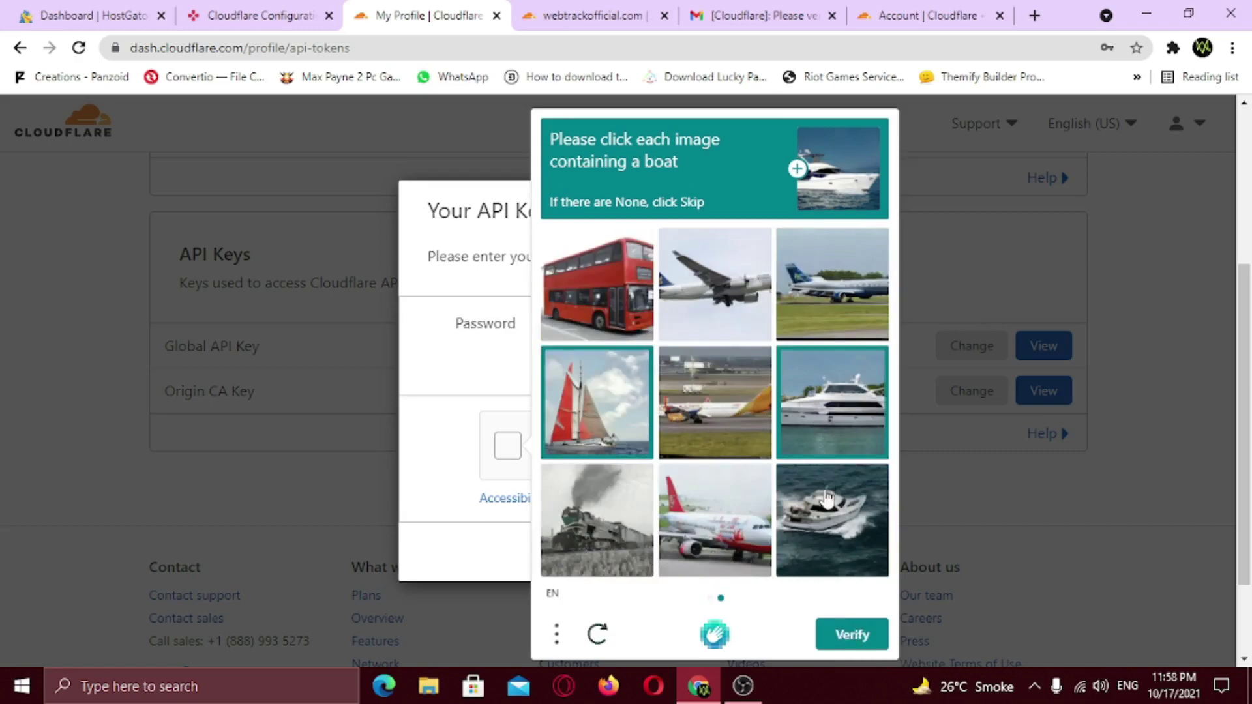
pyautogui.click(826, 523)
pyautogui.click(847, 635)
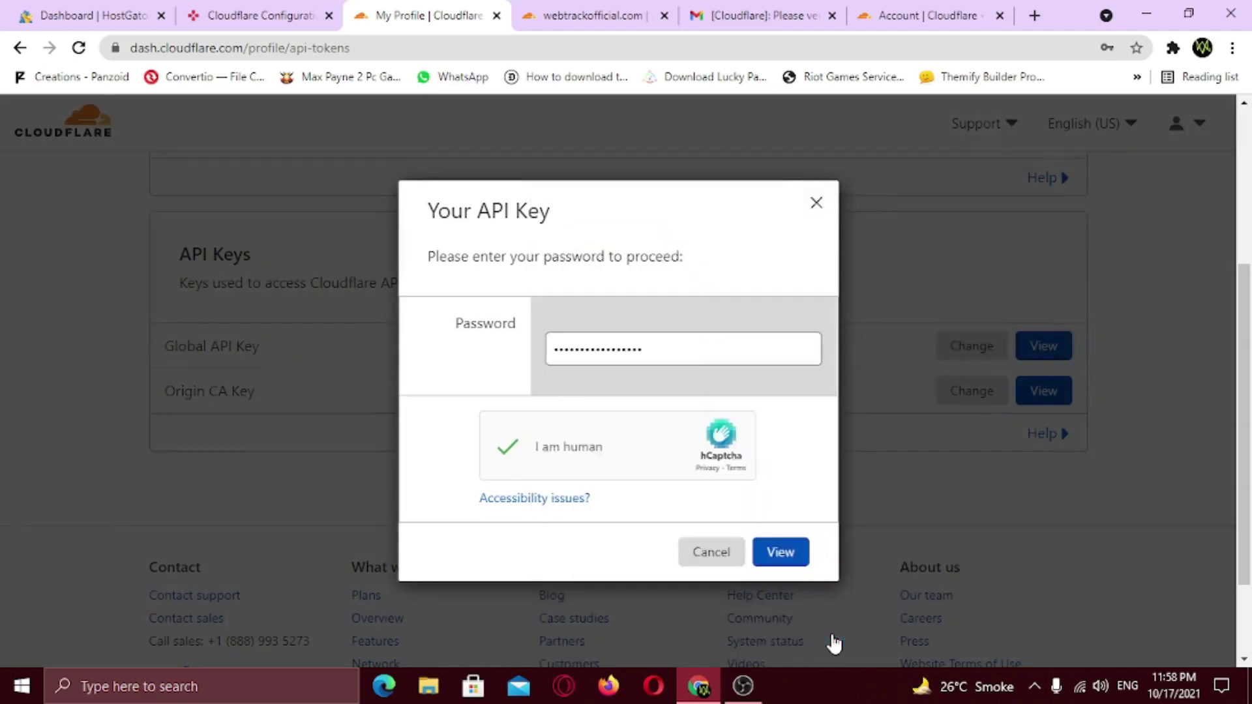
pyautogui.click(796, 554)
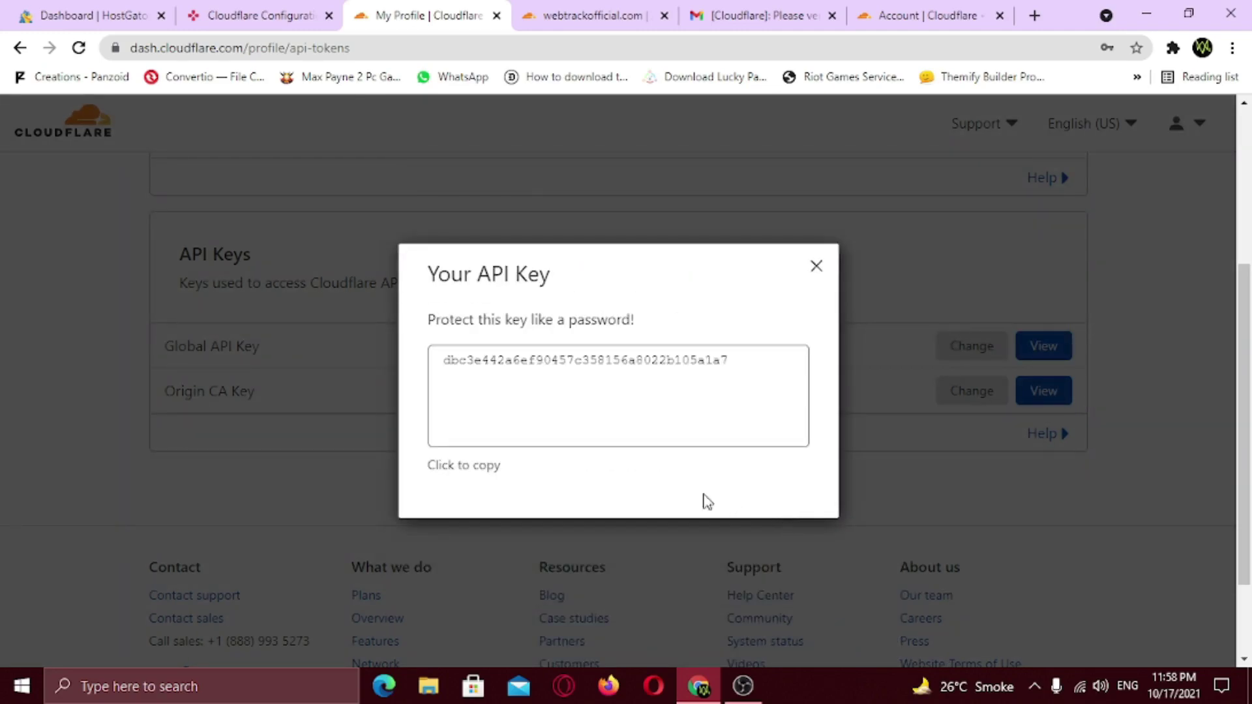
pyautogui.click(478, 466)
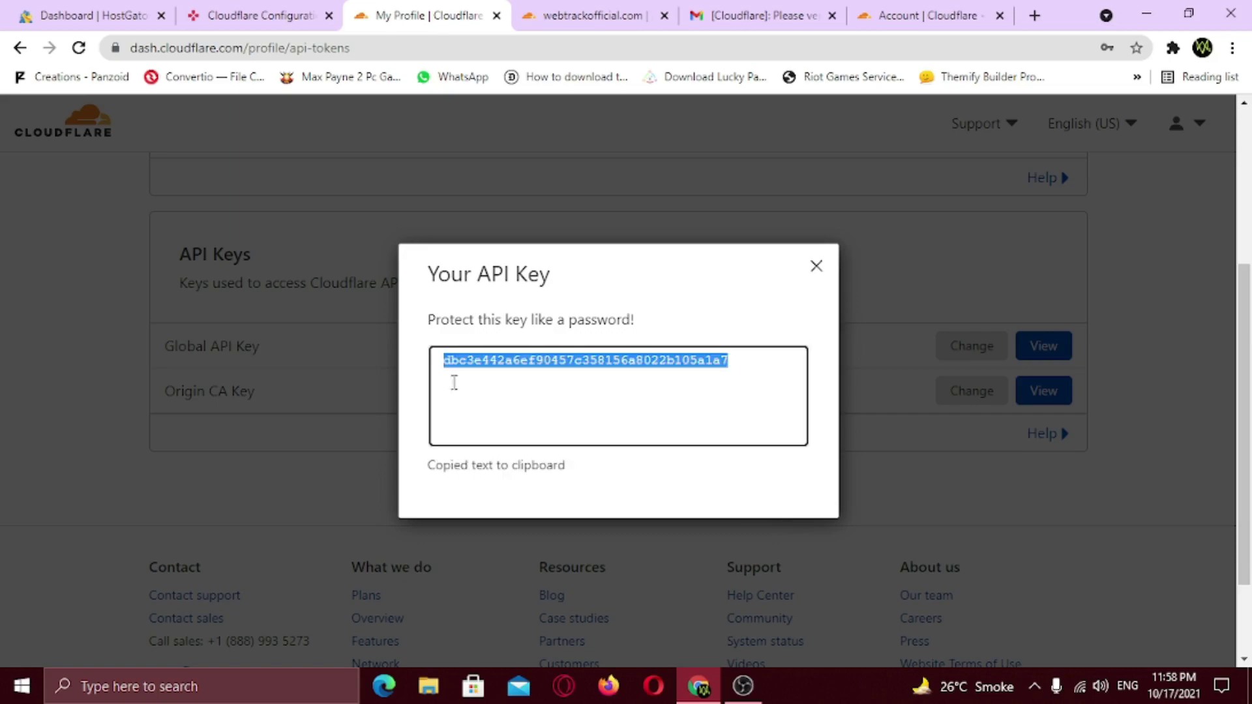
# - Paste the copied Global API Key into the plugin's credentials form and save the API credentials
pyautogui.click(279, 14)
pyautogui.click(590, 425)
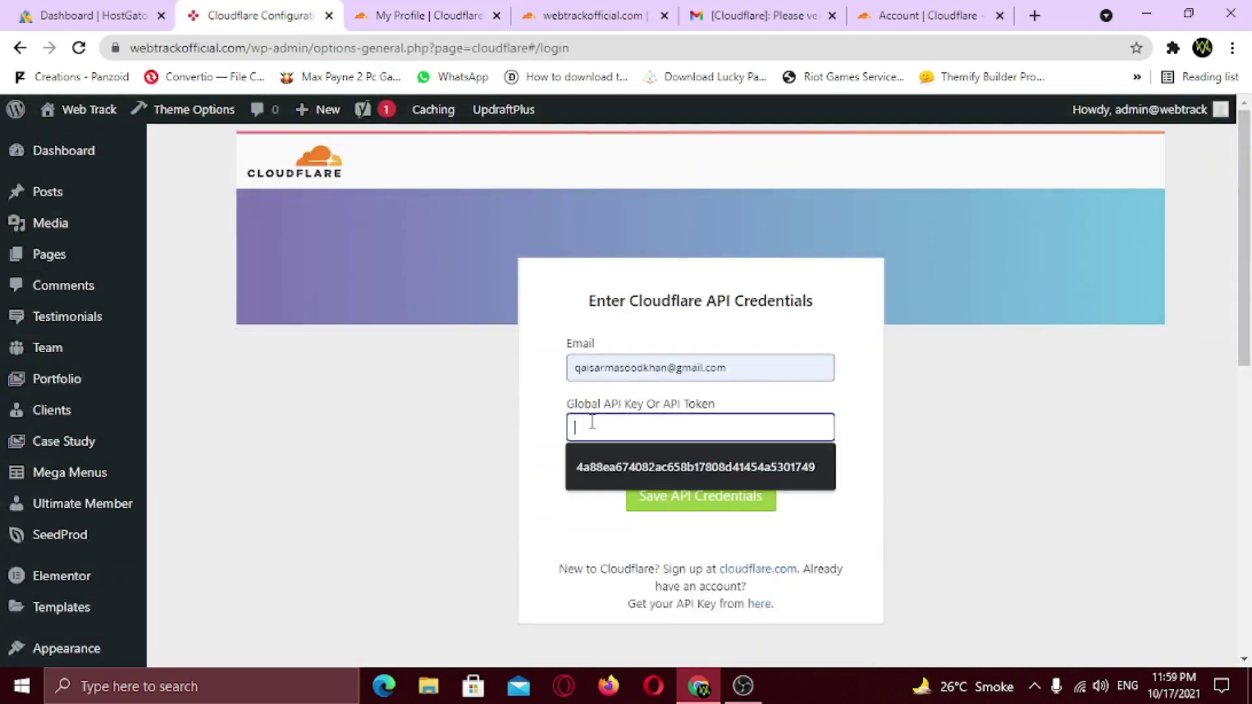
pyautogui.hotkey('ctrl', 'v')
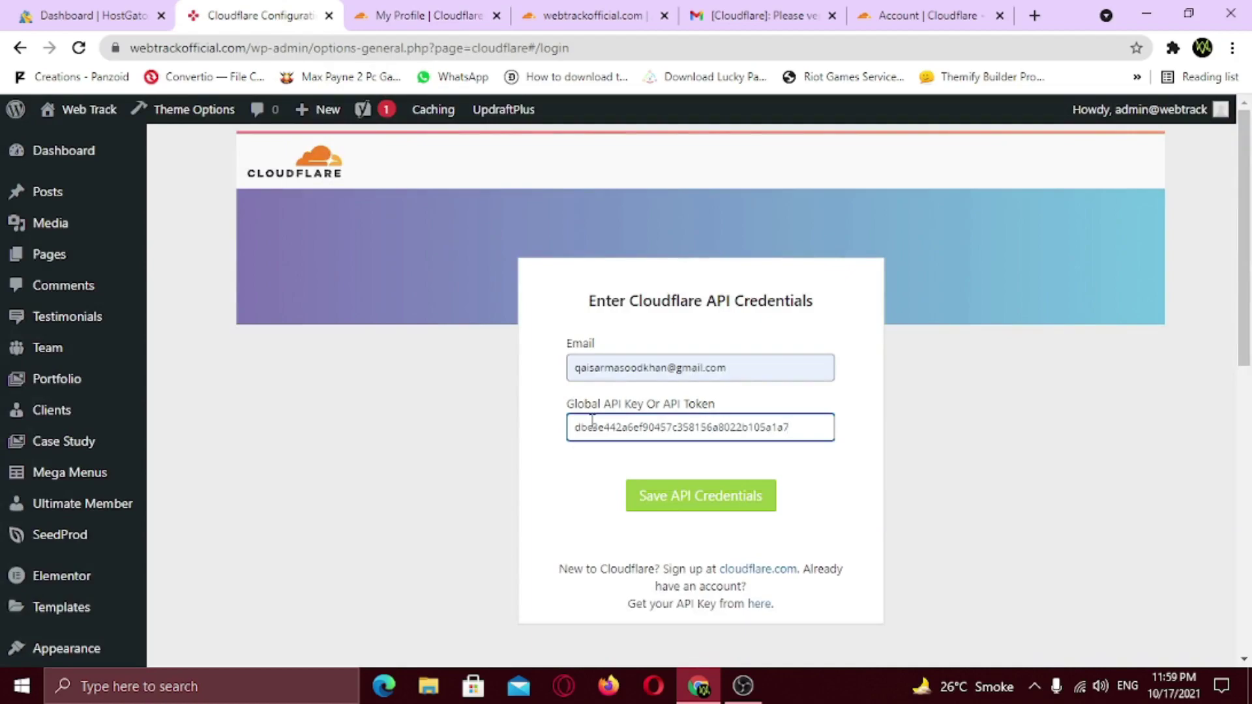
pyautogui.click(722, 512)
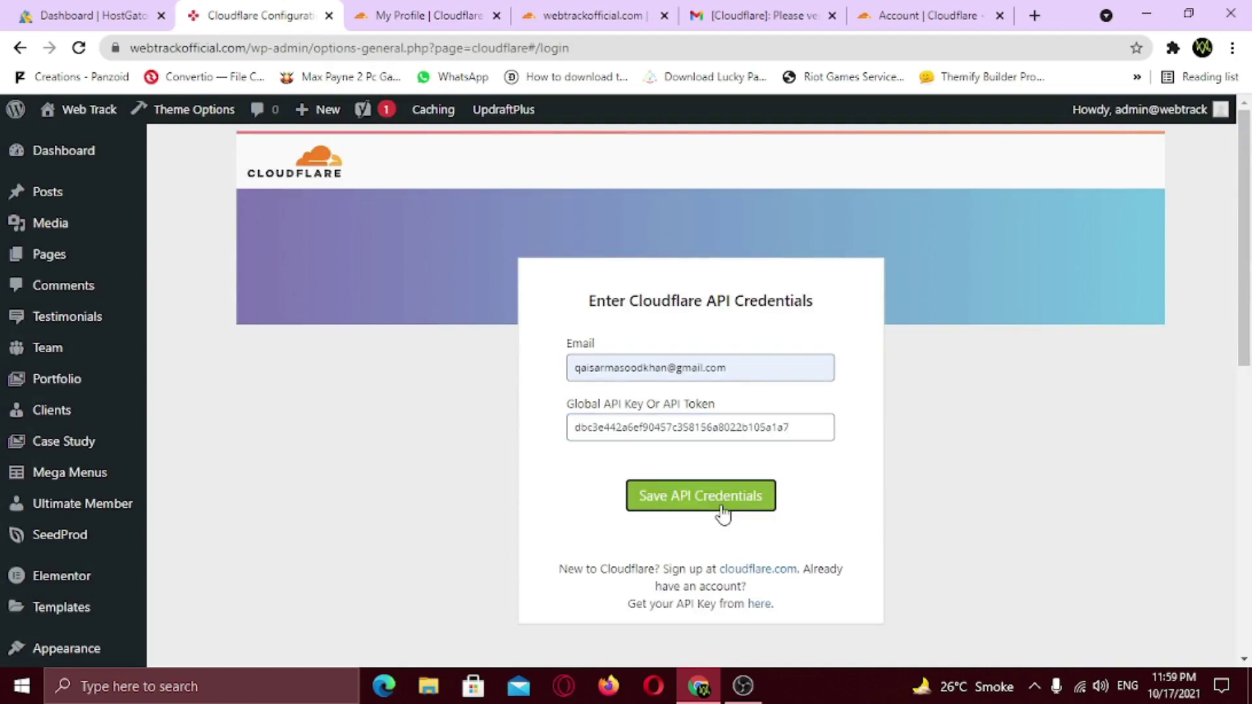